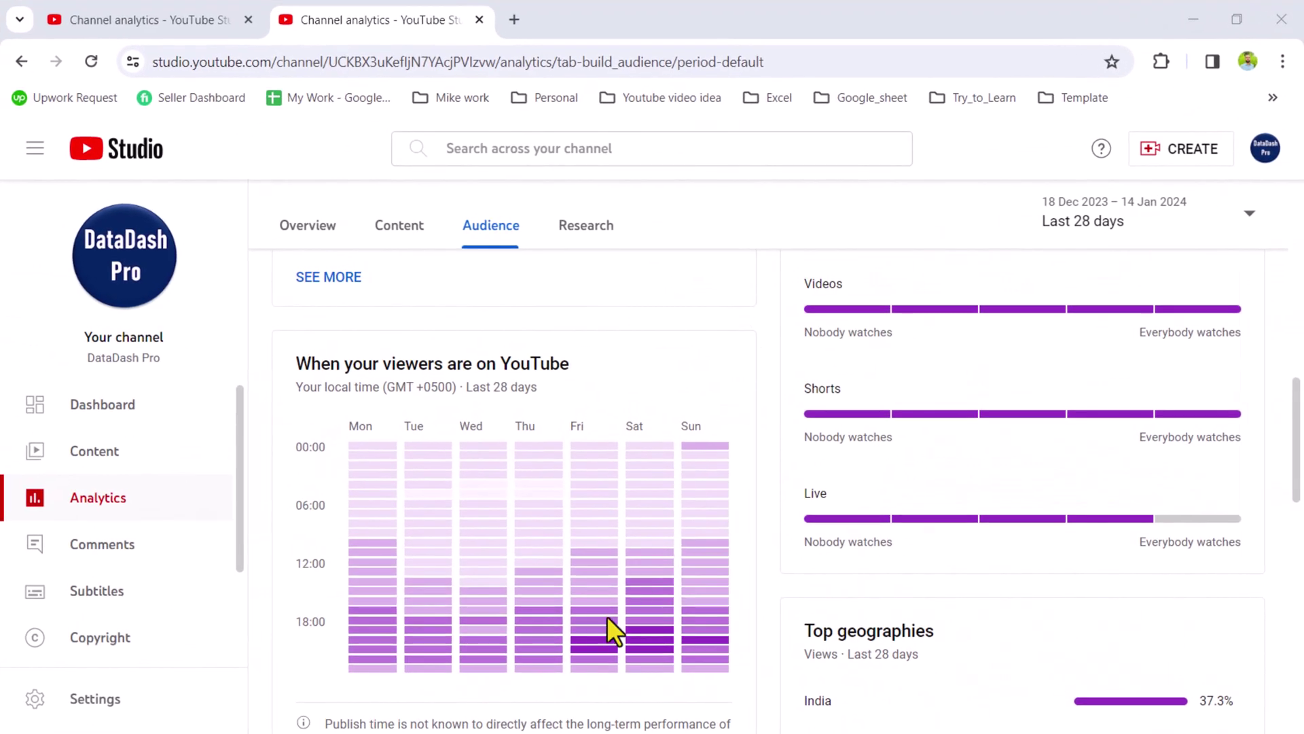
Step: Switch to the Excel workbook with the time-day chart and set its Last N Days input to 20, then 50
mouse_move(448, 723)
click(557, 721)
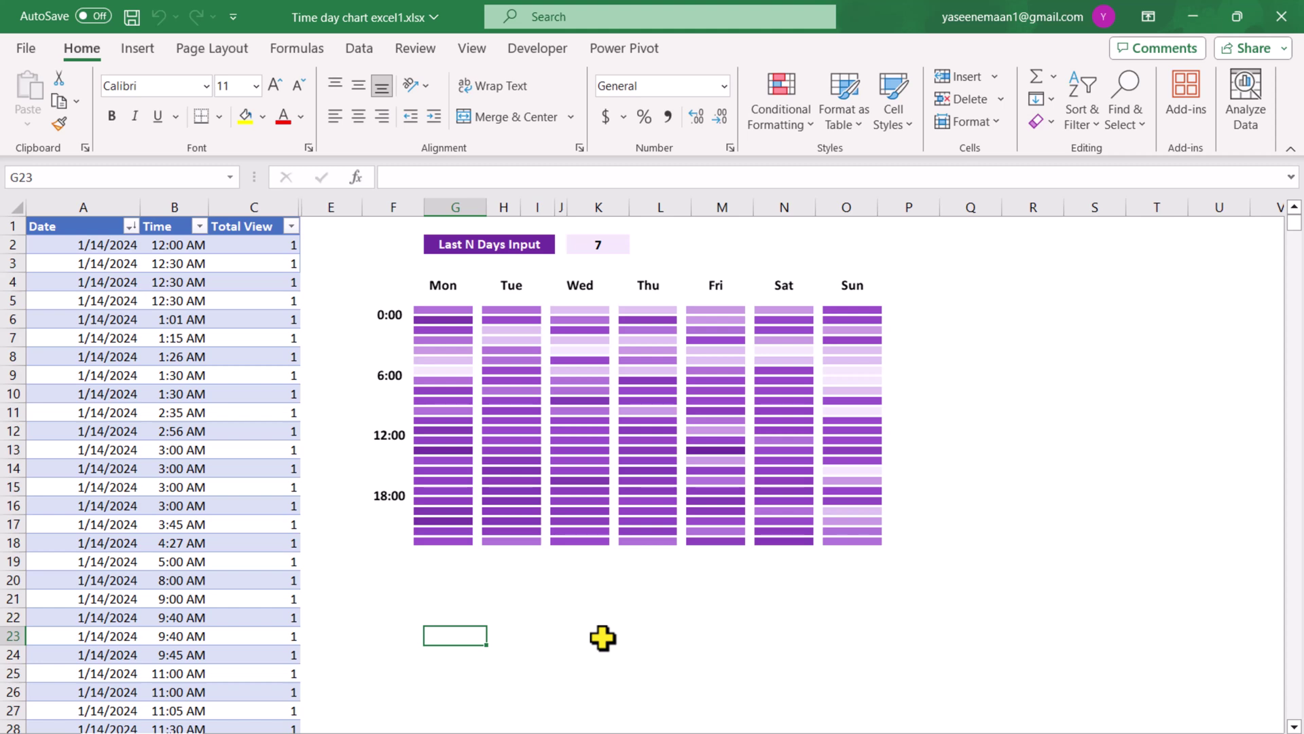
click(602, 252)
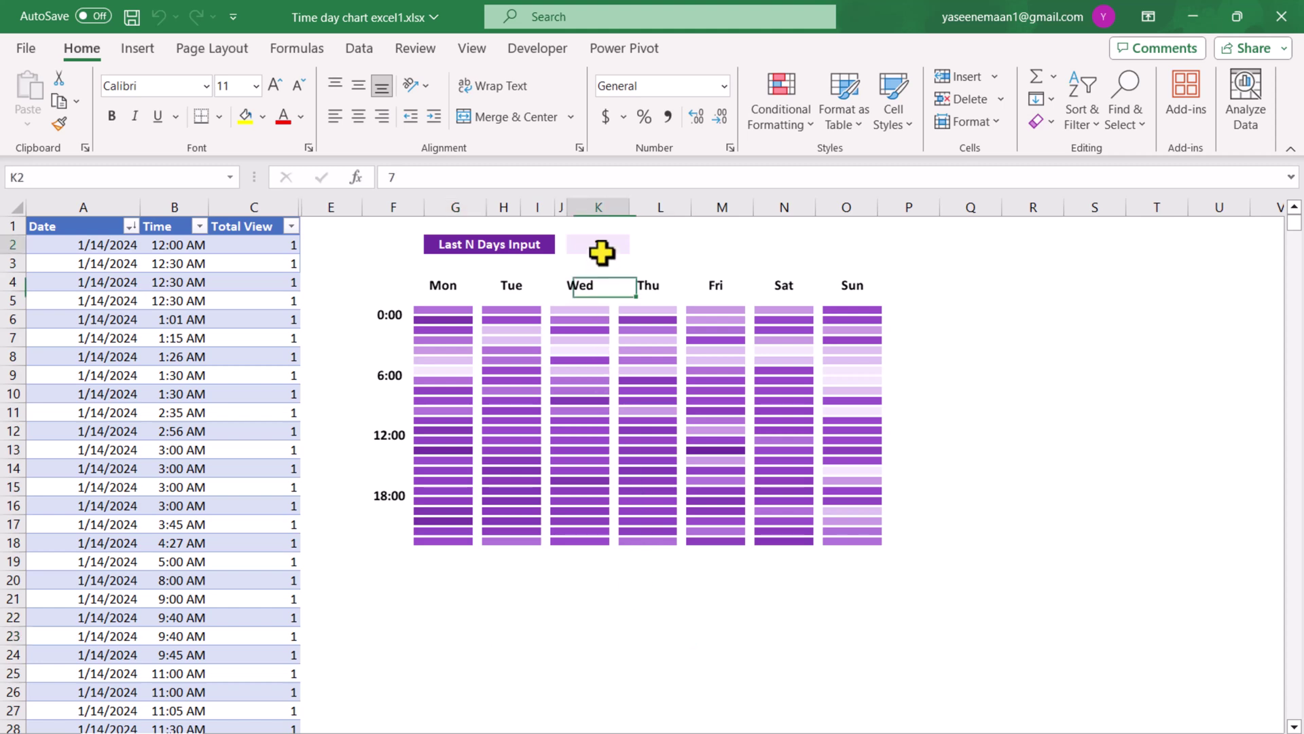
text(20)
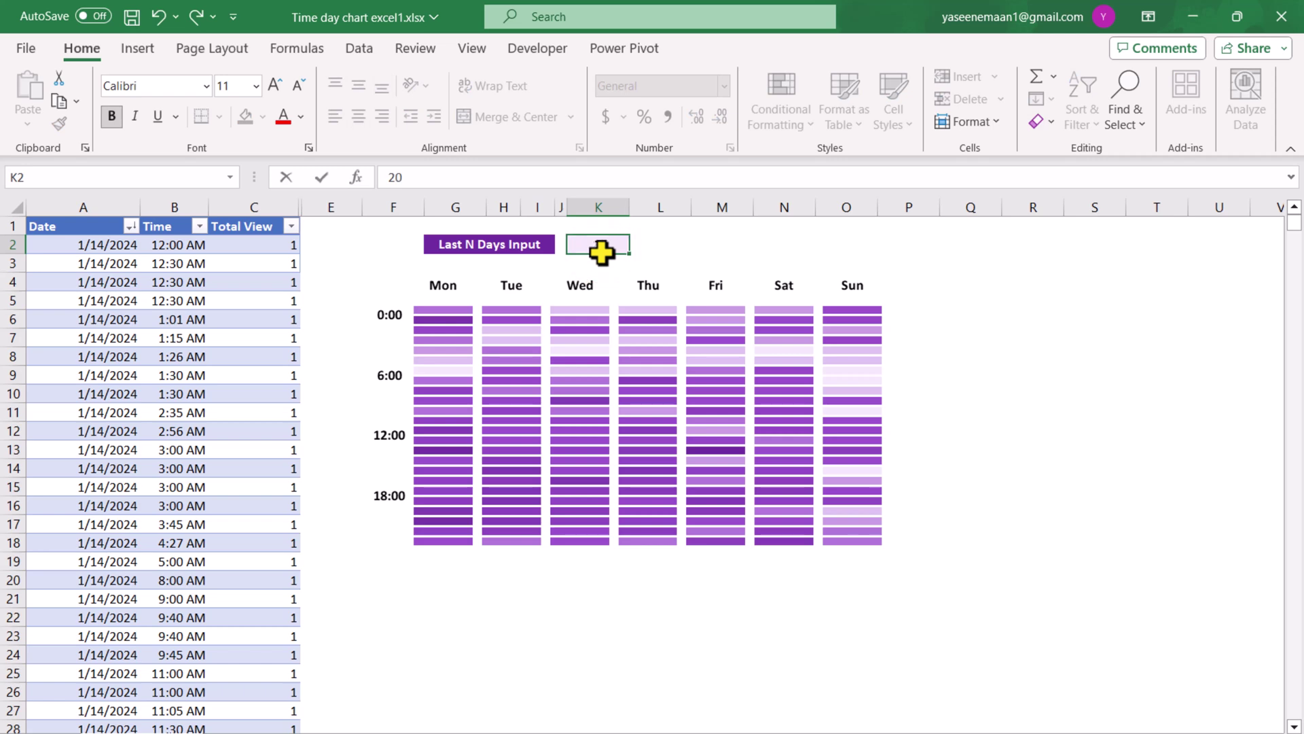
key(ctrl+Return)
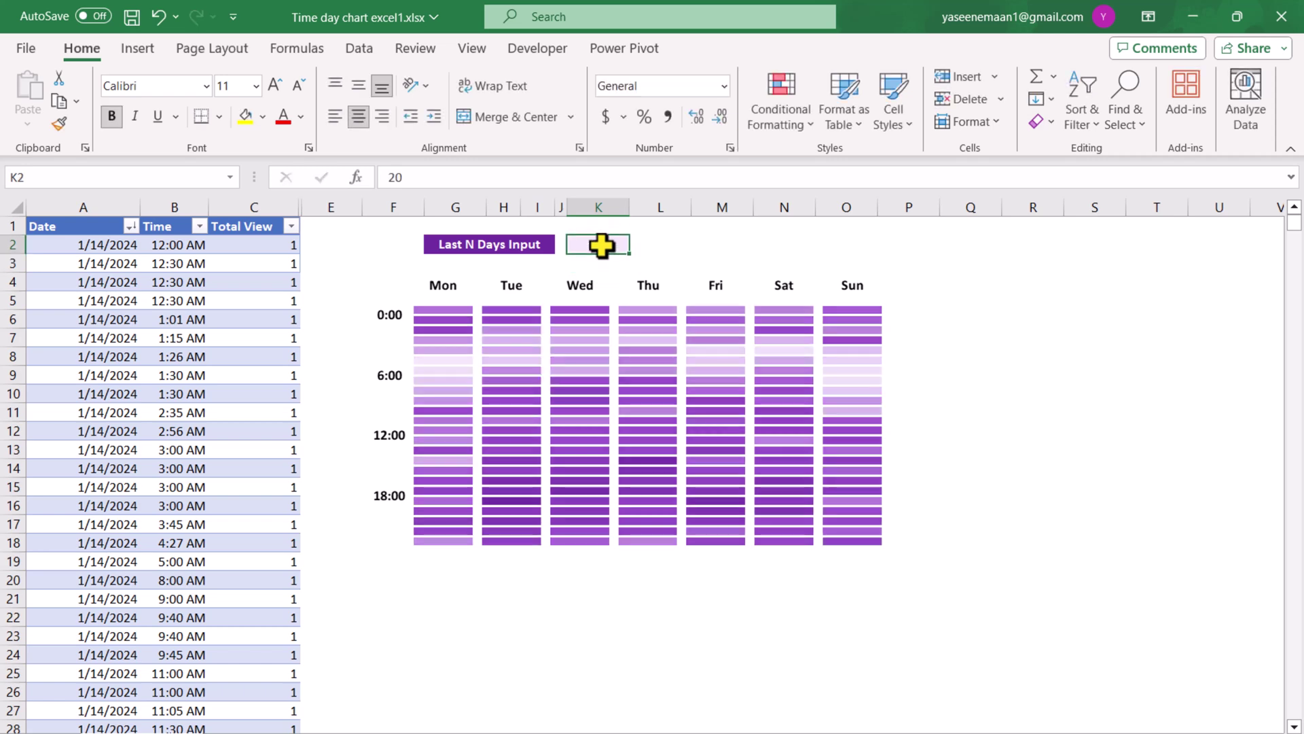
key(Return)
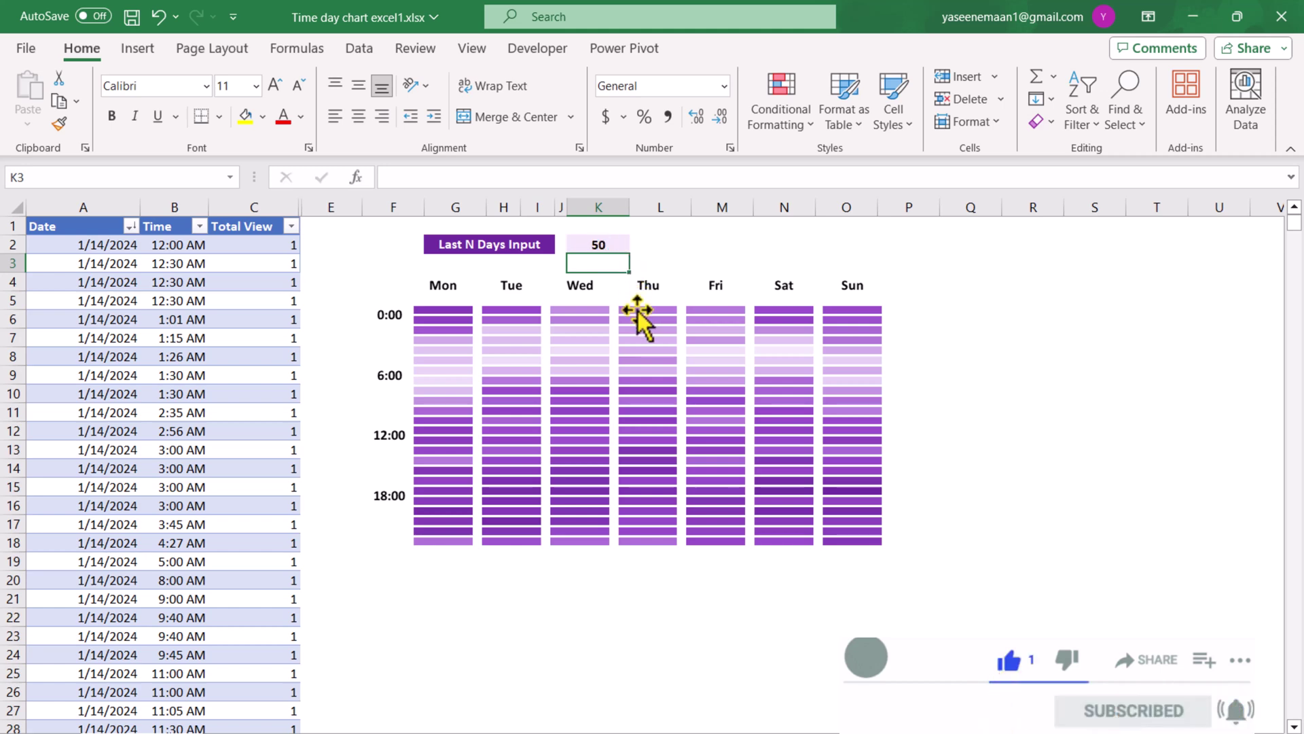
drag(637, 311, 673, 348)
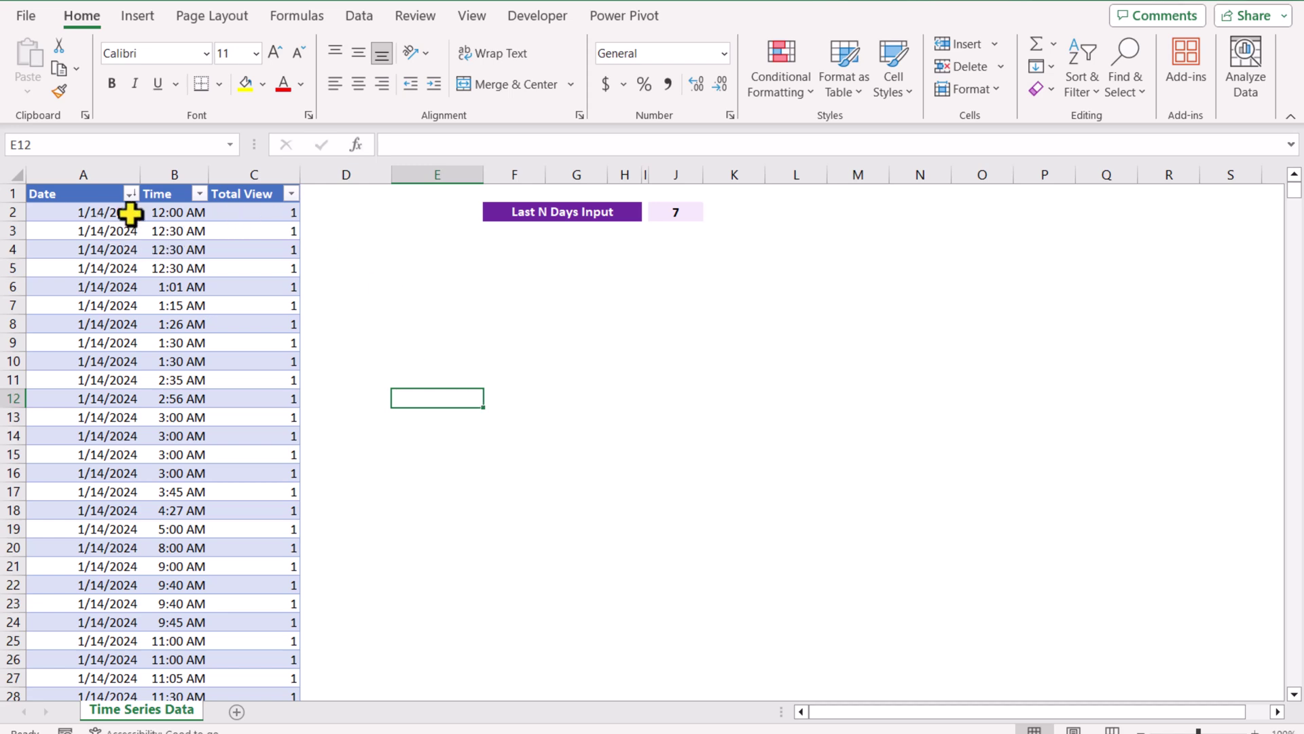
Step: Add a Days column to the data table by entering the header Days in cell D1
click(338, 199)
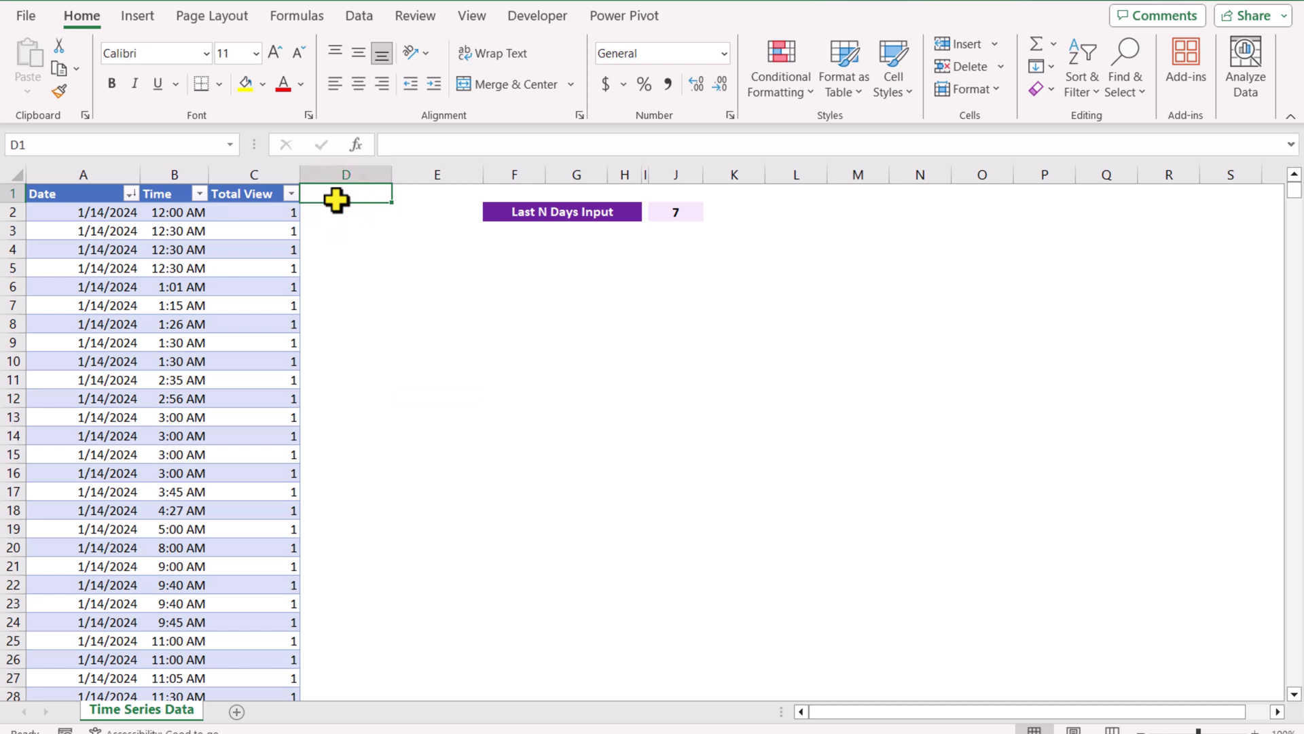
text(Day)
key(Return)
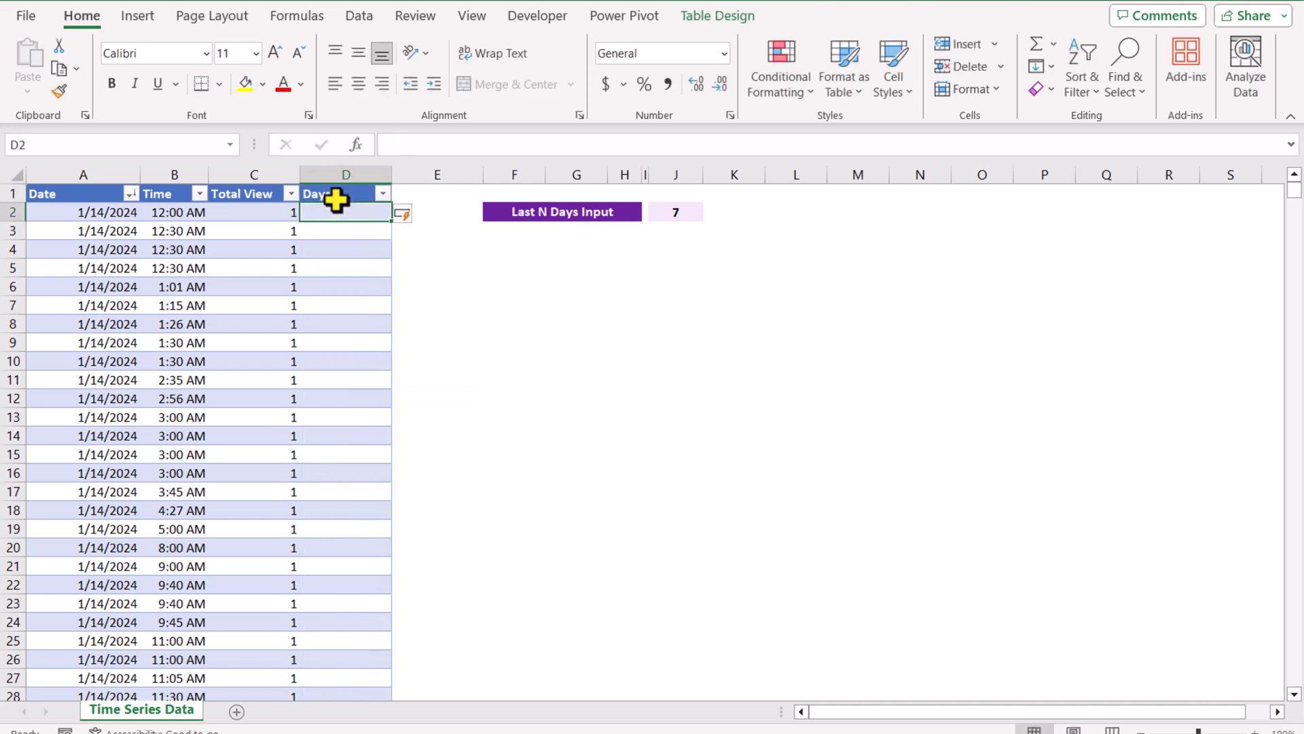
text(=text()
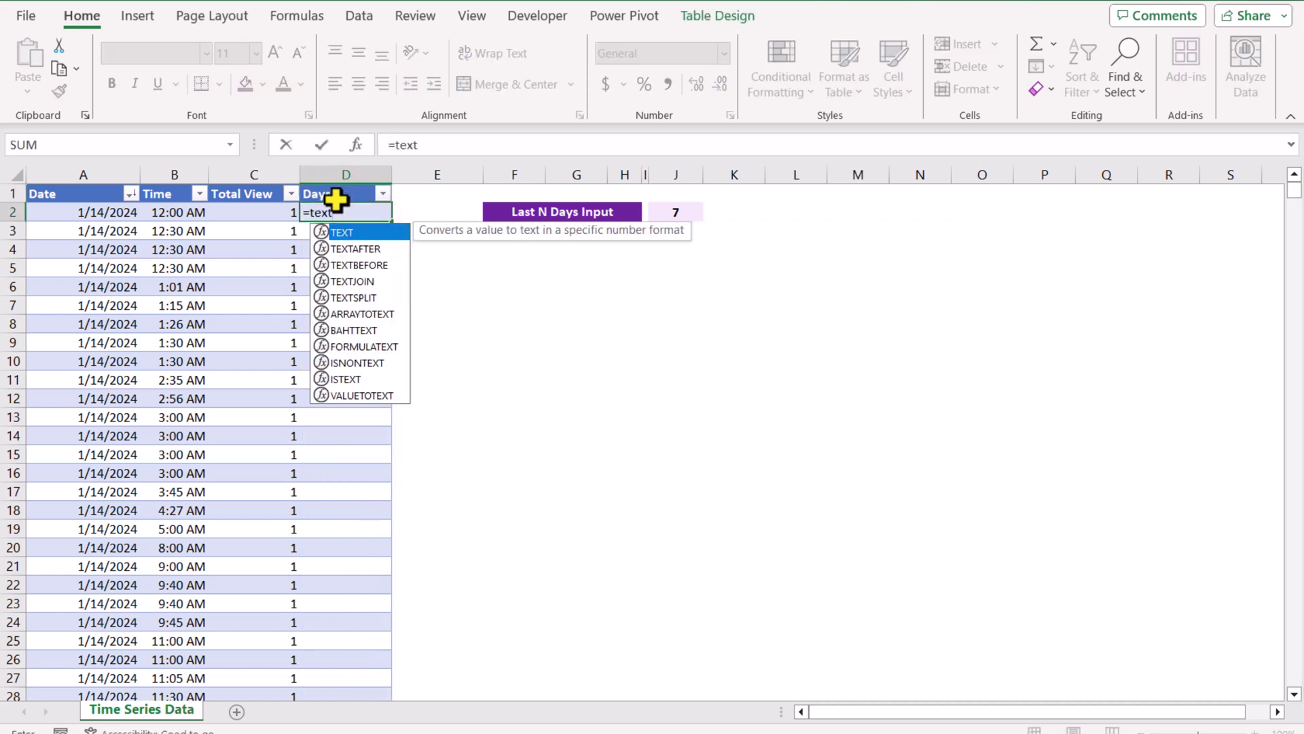
click(96, 213)
text(,)
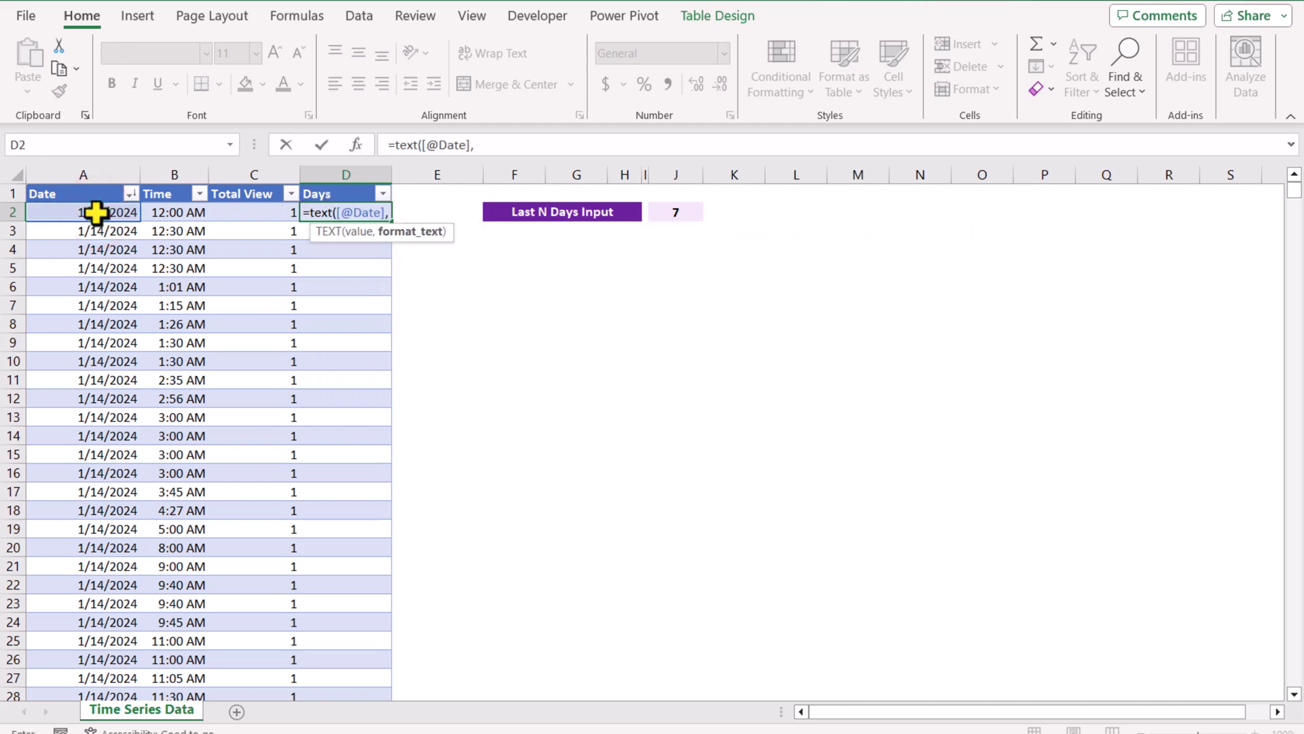
text("dd)
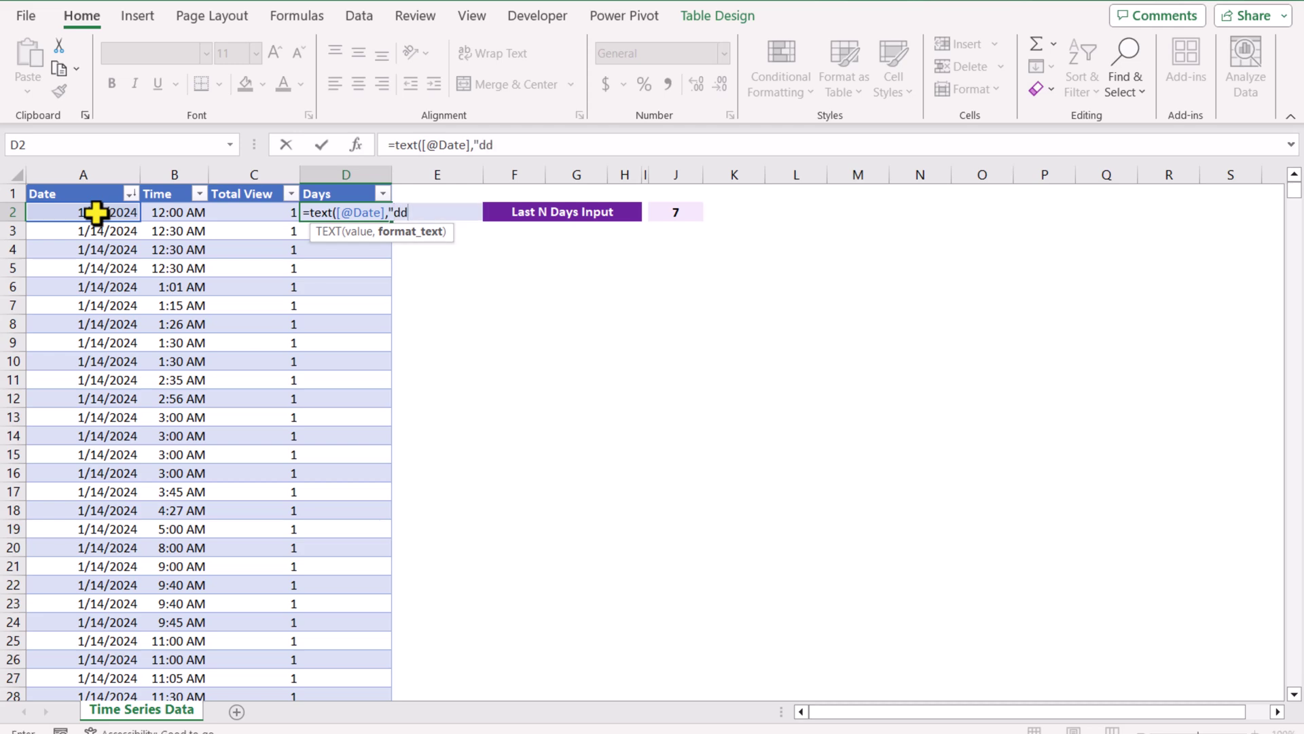
text(d"))
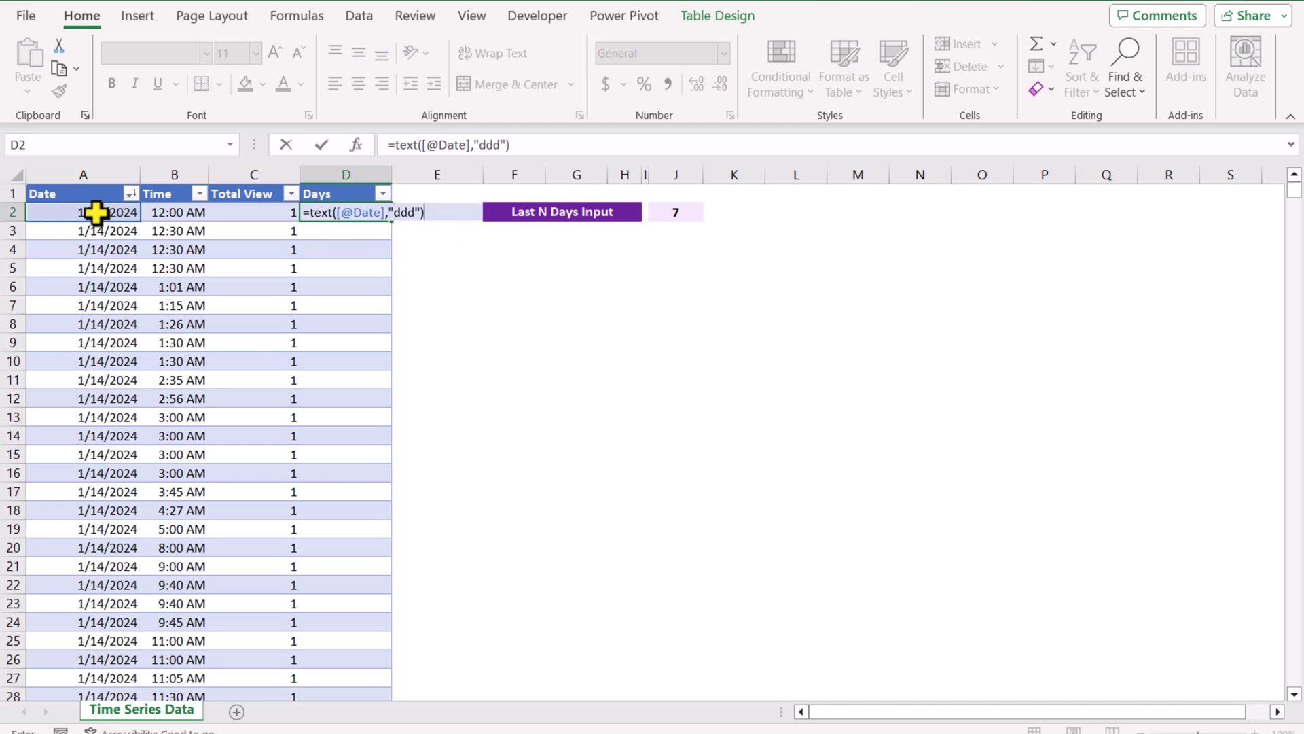
key(Return)
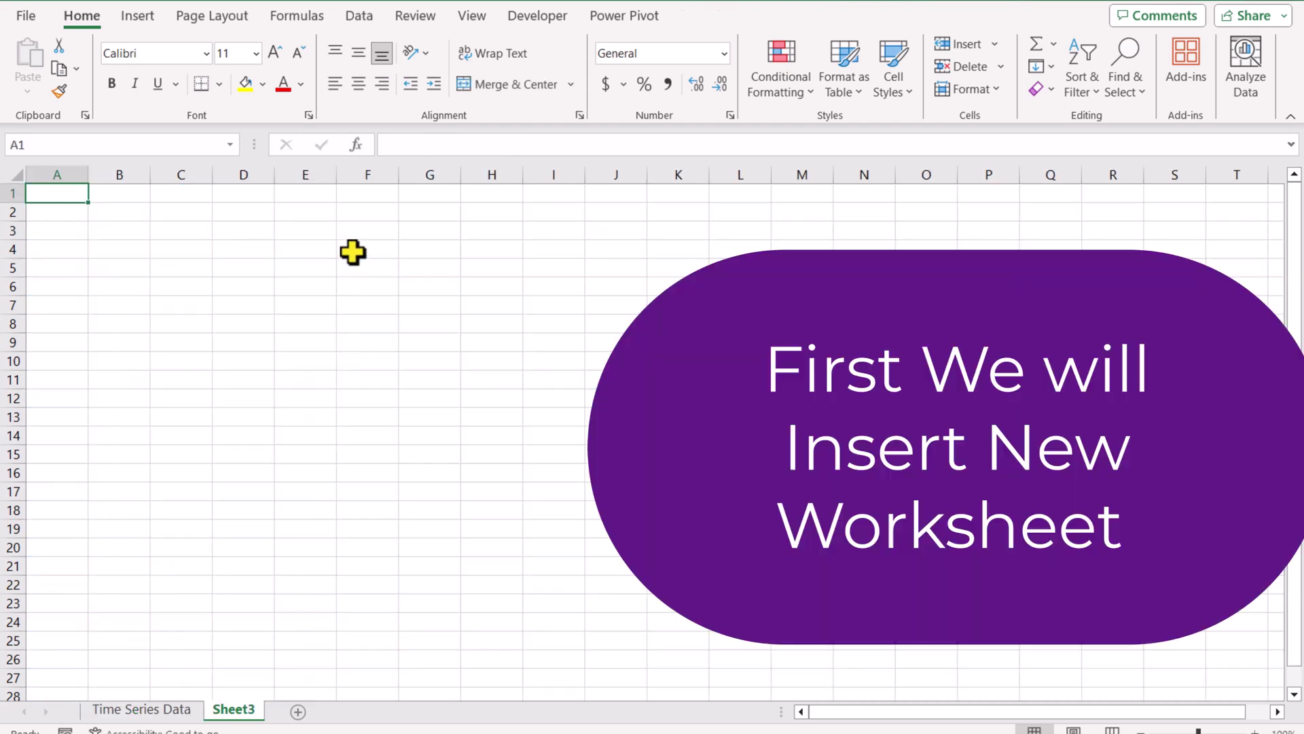
Step: Enter Mon in cell F4 of Sheet3 and fill the weekday series across to Sun in L4
drag(353, 250, 788, 249)
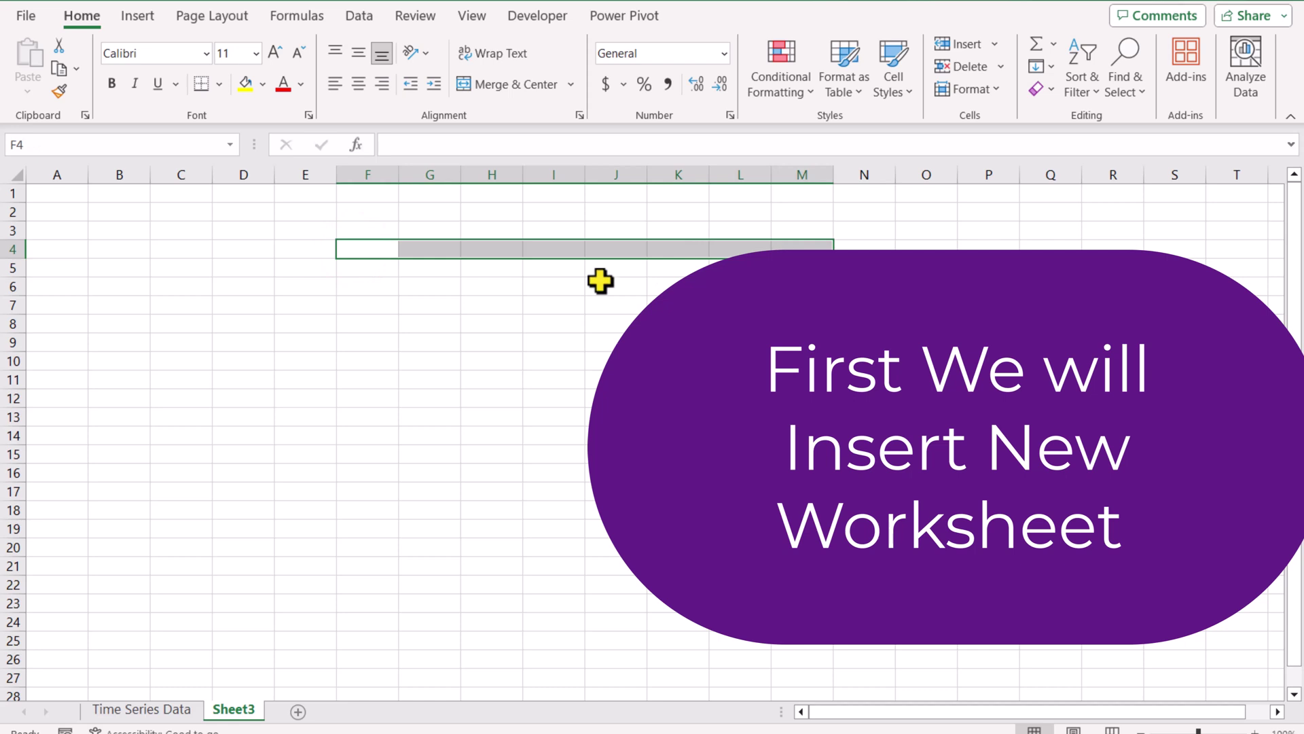
click(373, 251)
text(Mon)
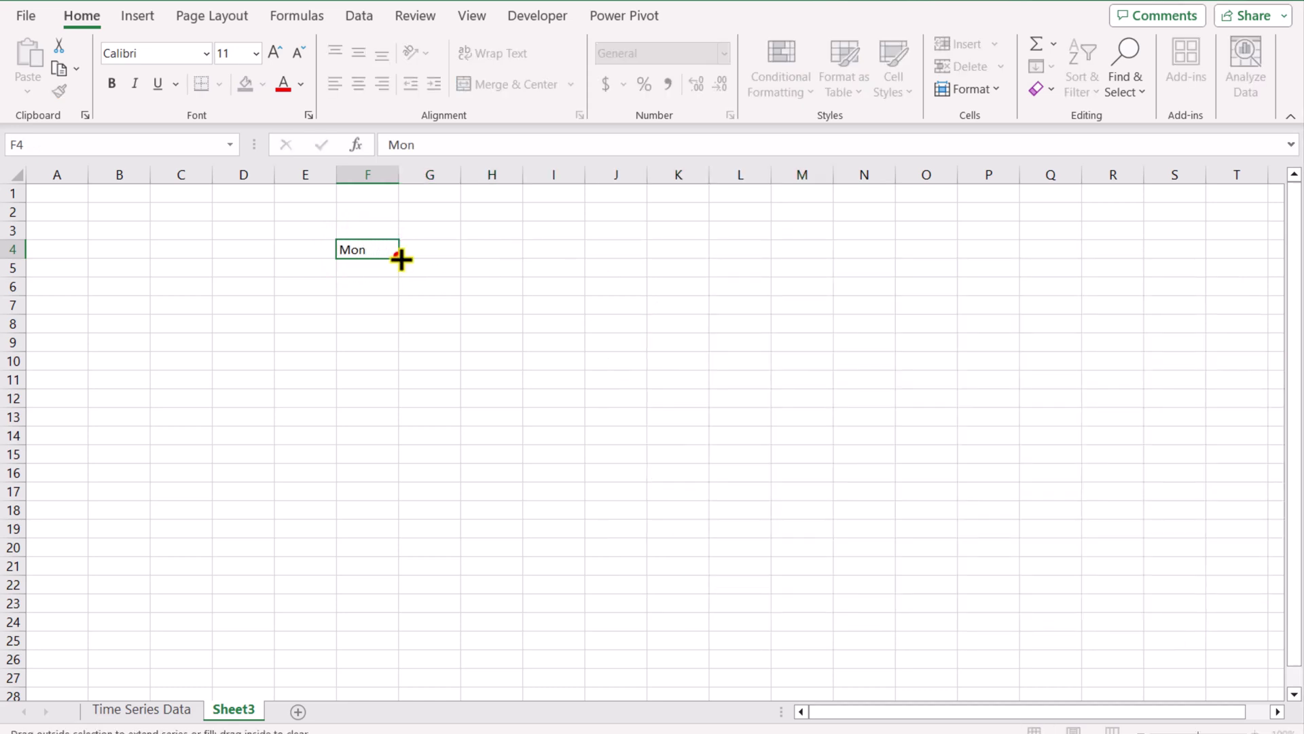
drag(401, 258, 806, 265)
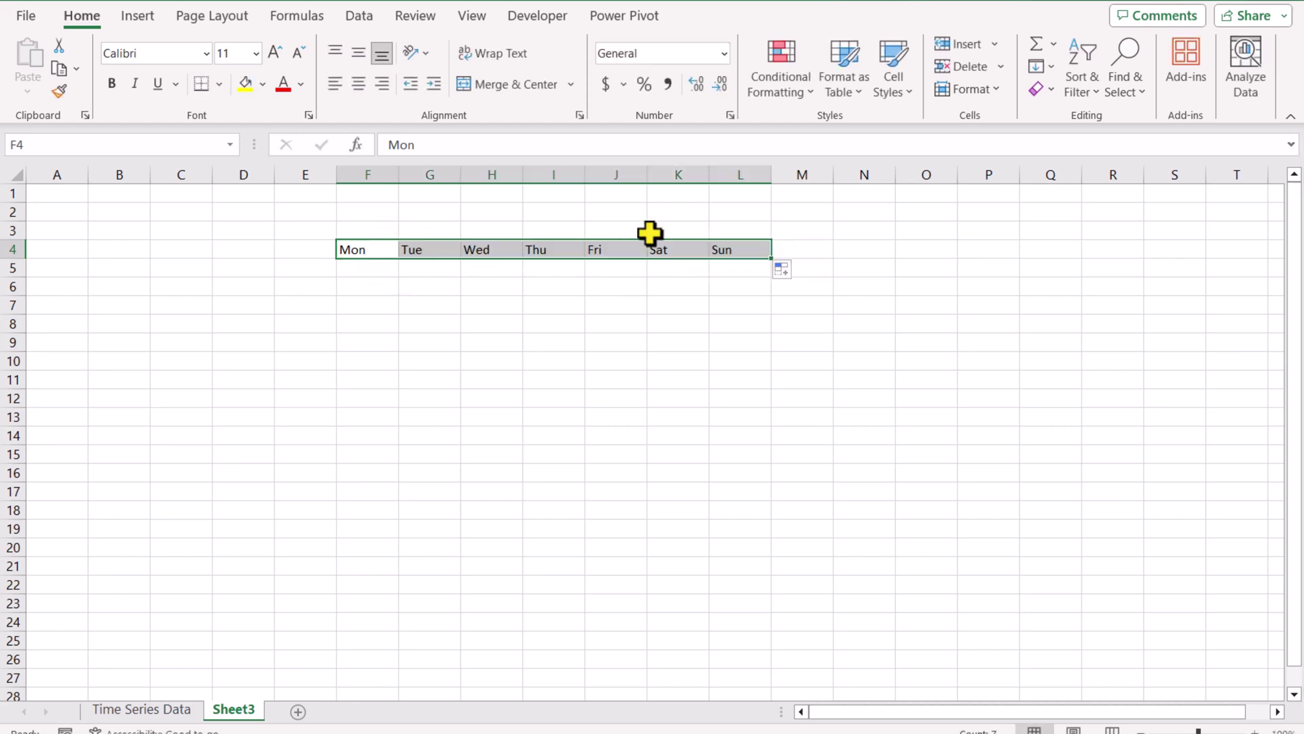
Step: Center the weekday headings horizontally and vertically and make row 4 taller
click(363, 81)
click(360, 53)
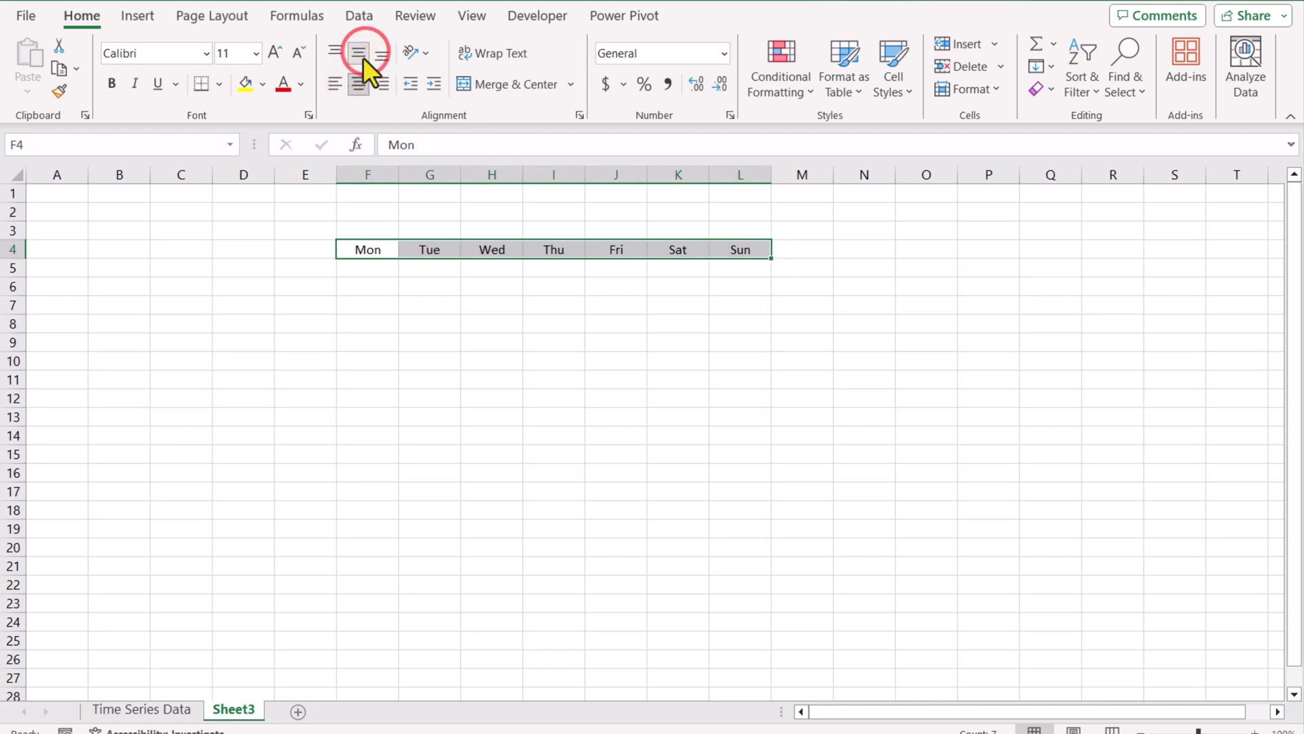
drag(11, 258, 17, 286)
Step: Enter 0:00 in E5 and 1:00 in E6, and fill the hourly series down to 23:00 in E28
click(305, 296)
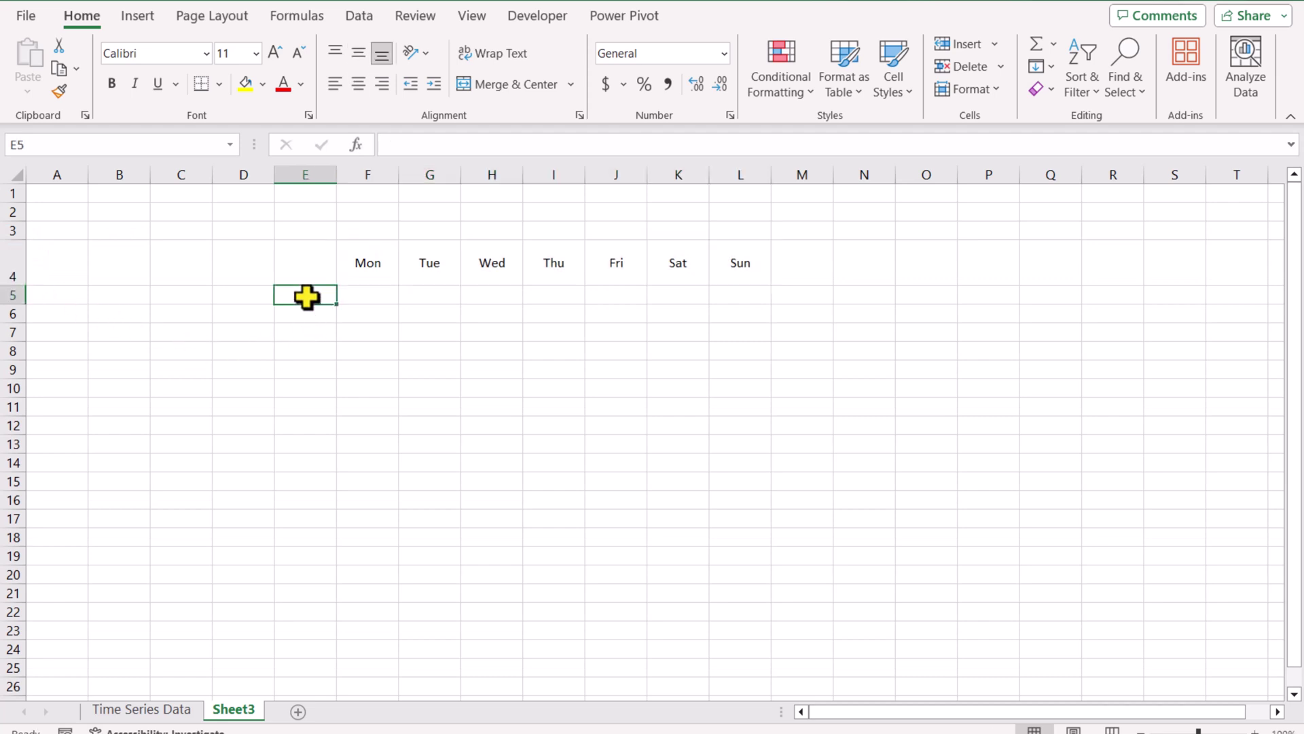
text(0:)
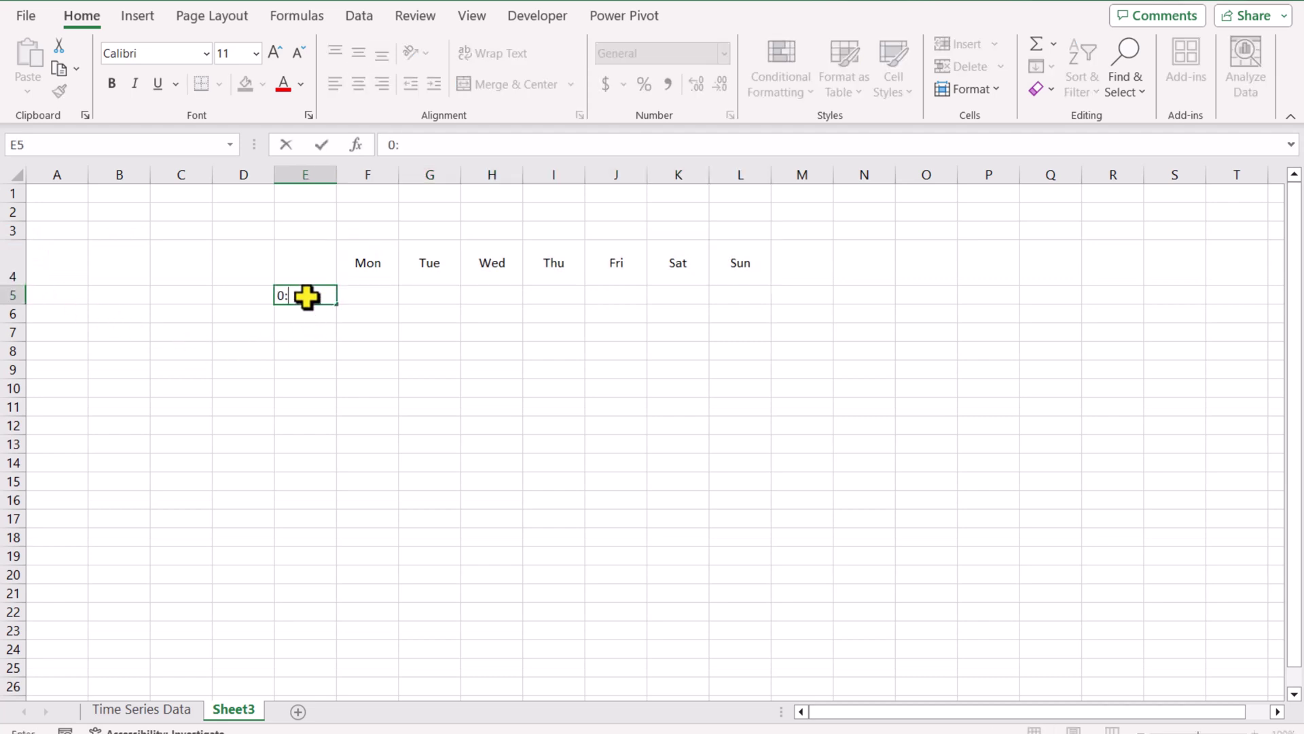
text(00)
key(Return)
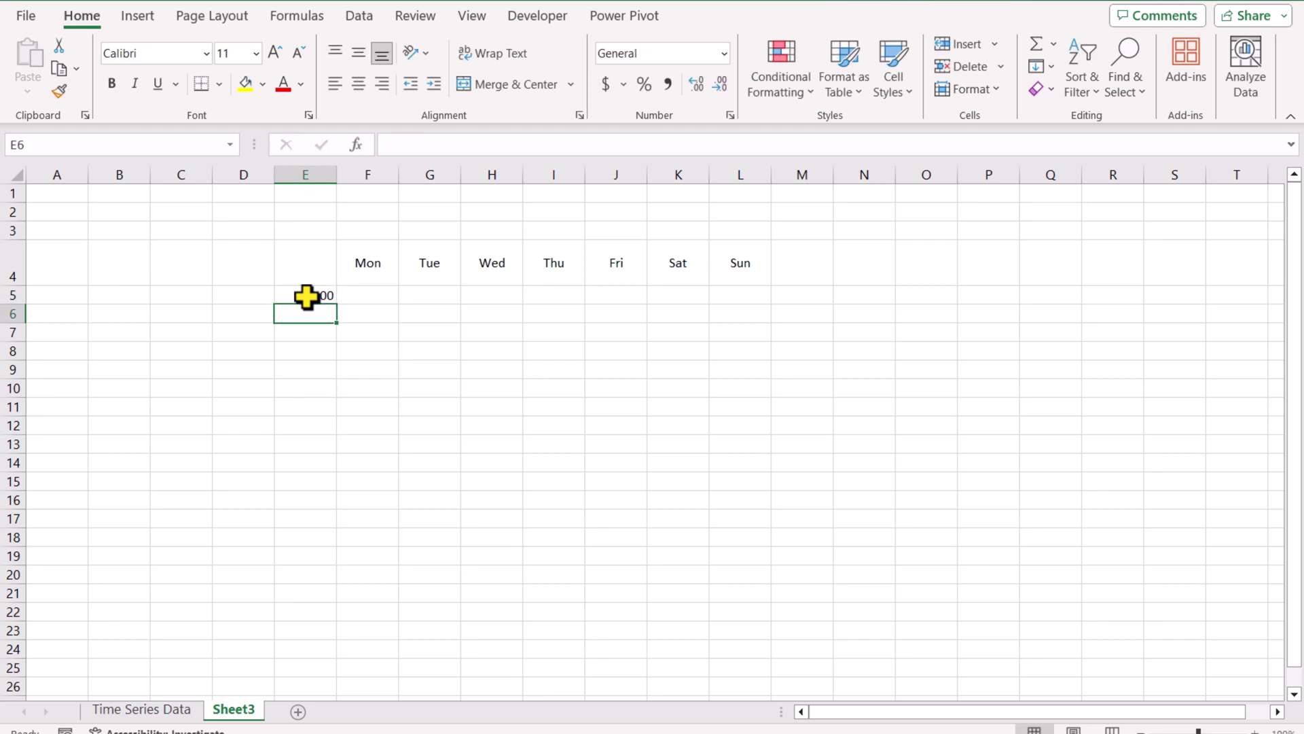
click(306, 295)
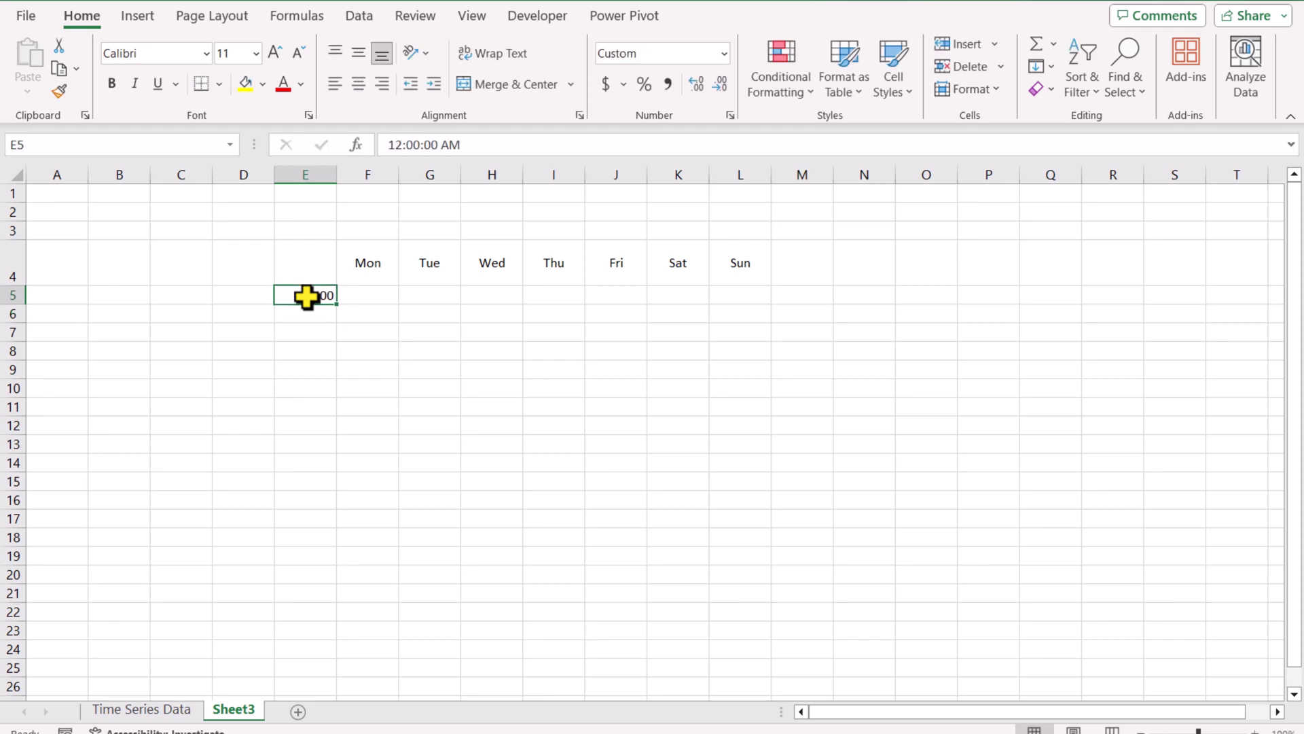
click(312, 309)
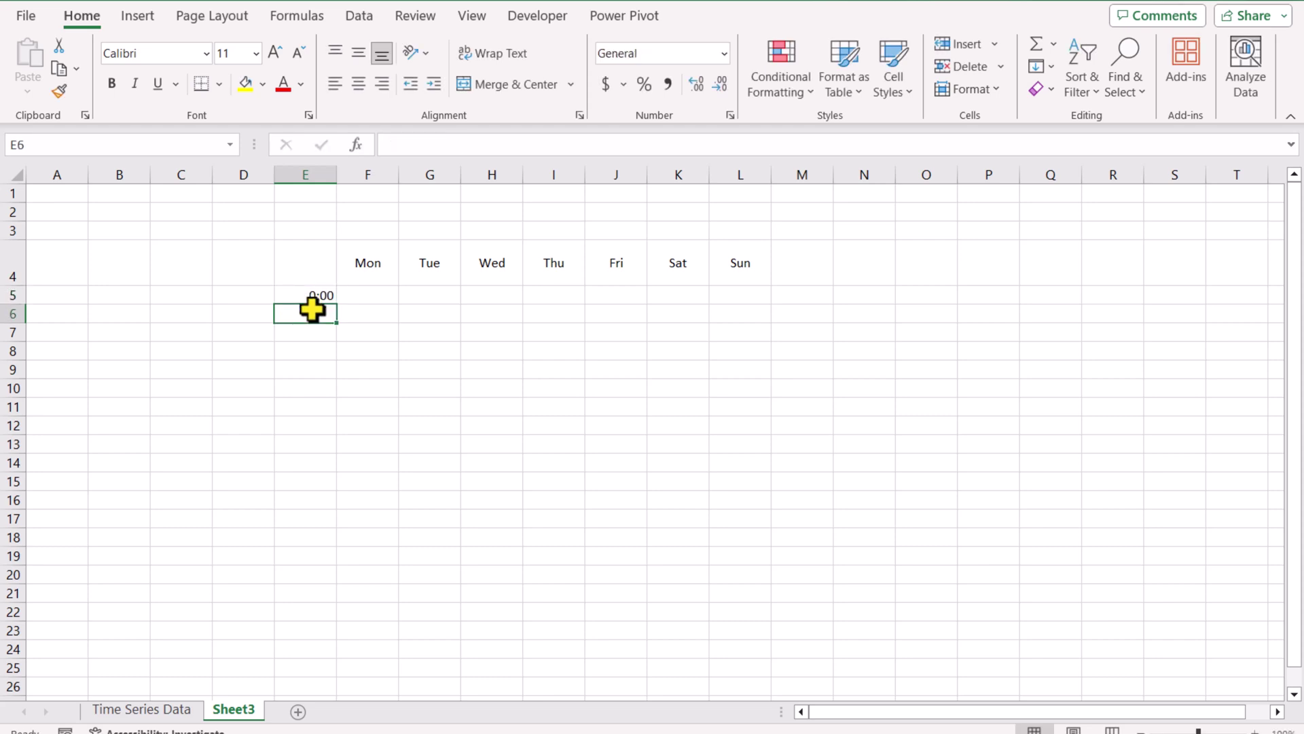
text(1:)
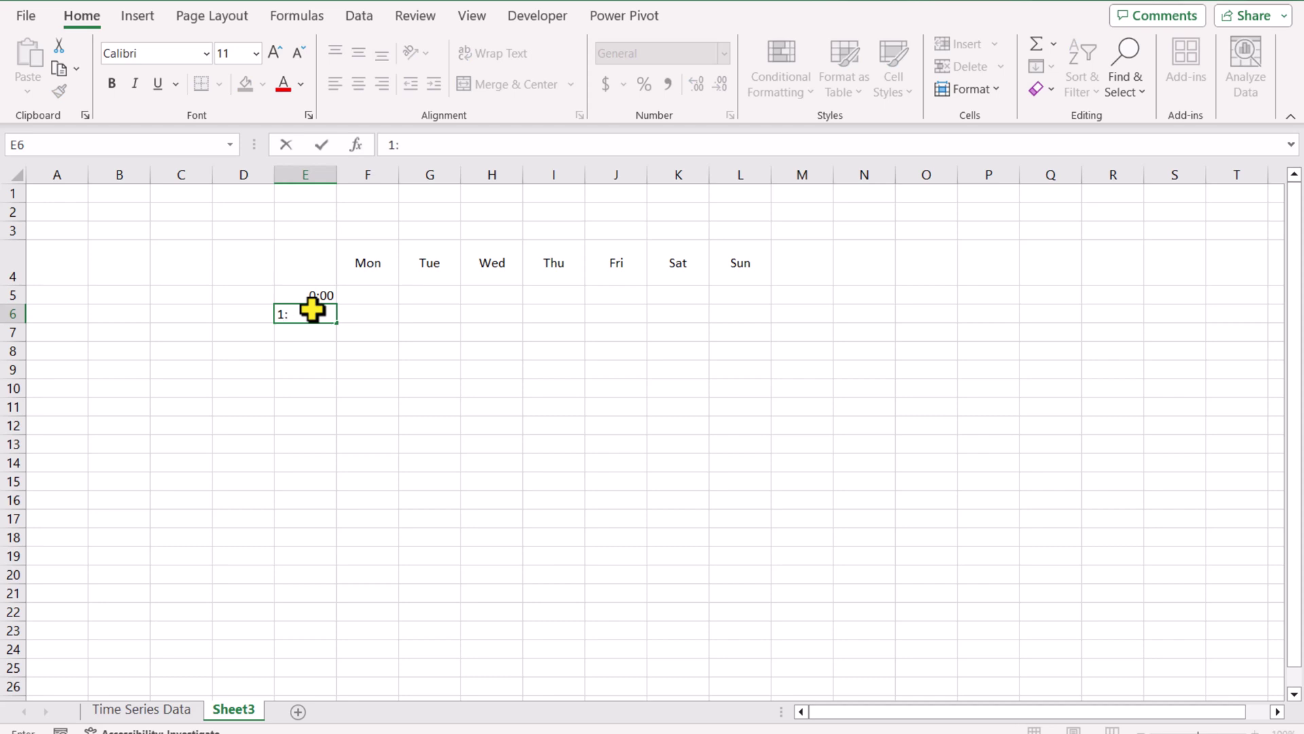
text(00)
key(Return)
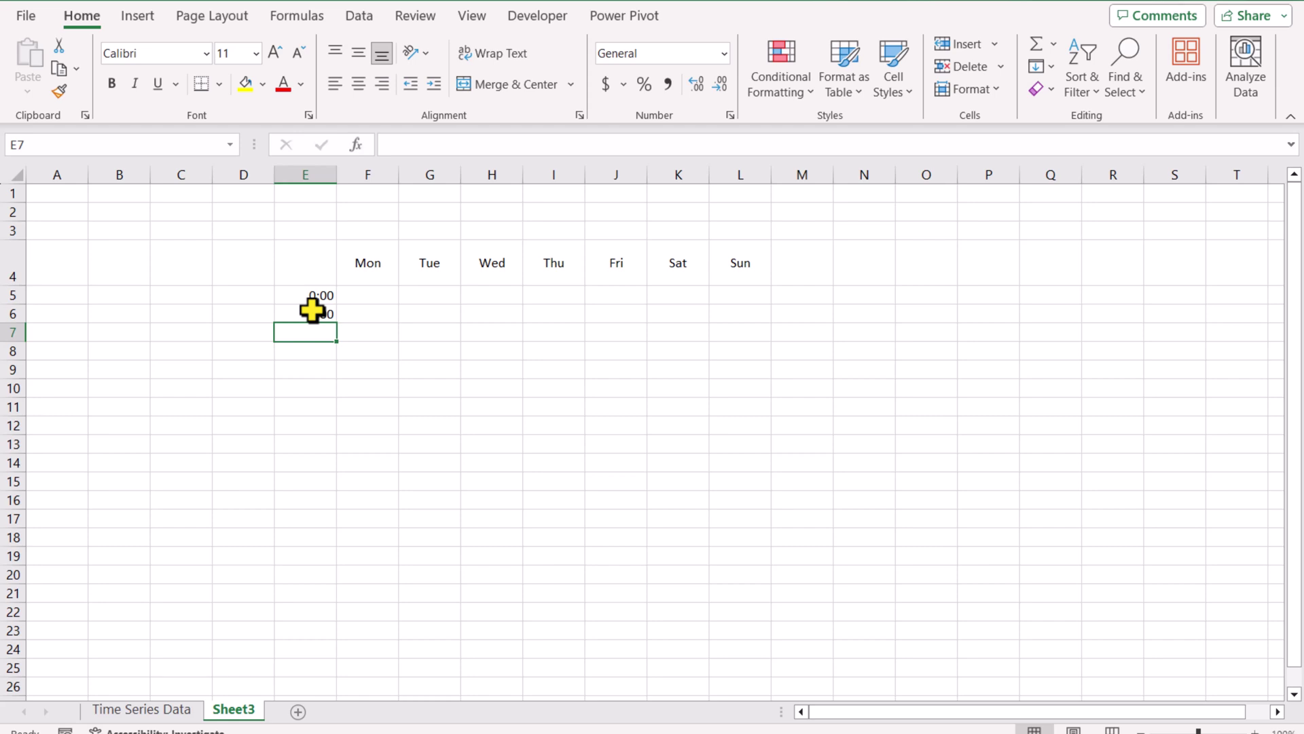
drag(312, 298, 310, 312)
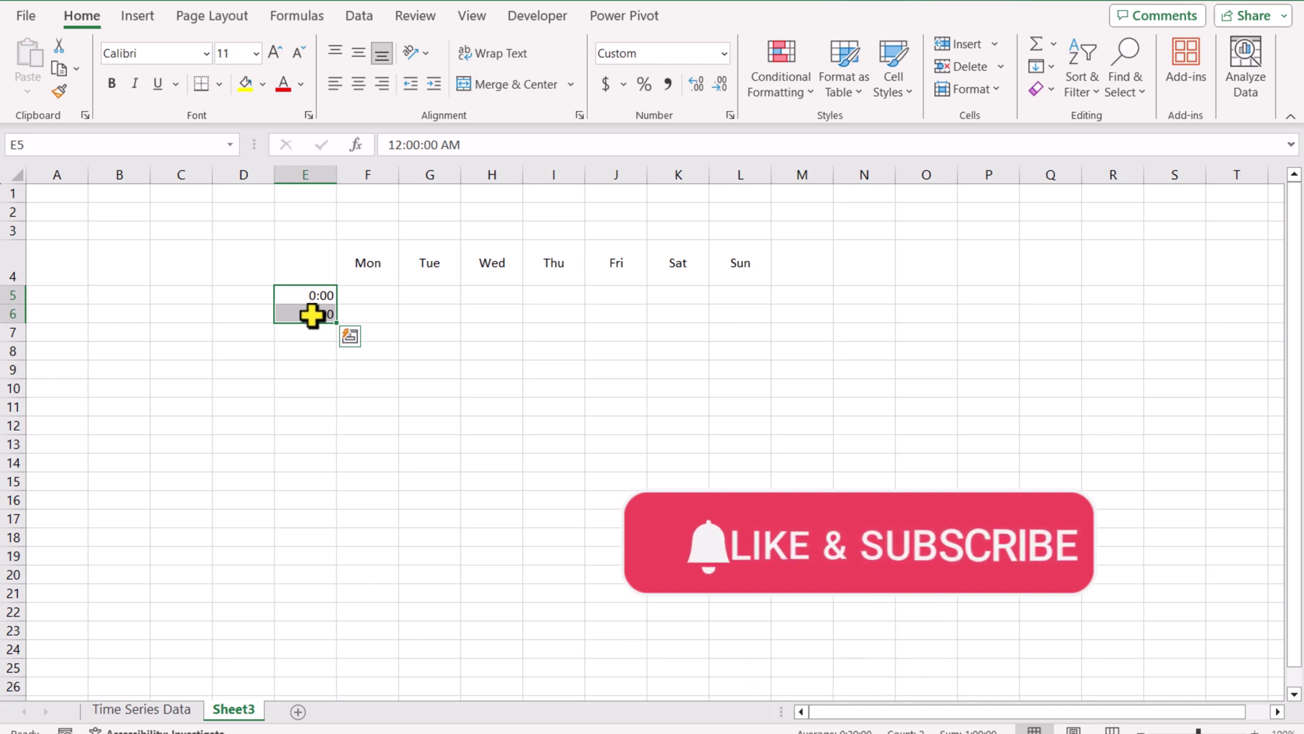
drag(336, 322, 325, 673)
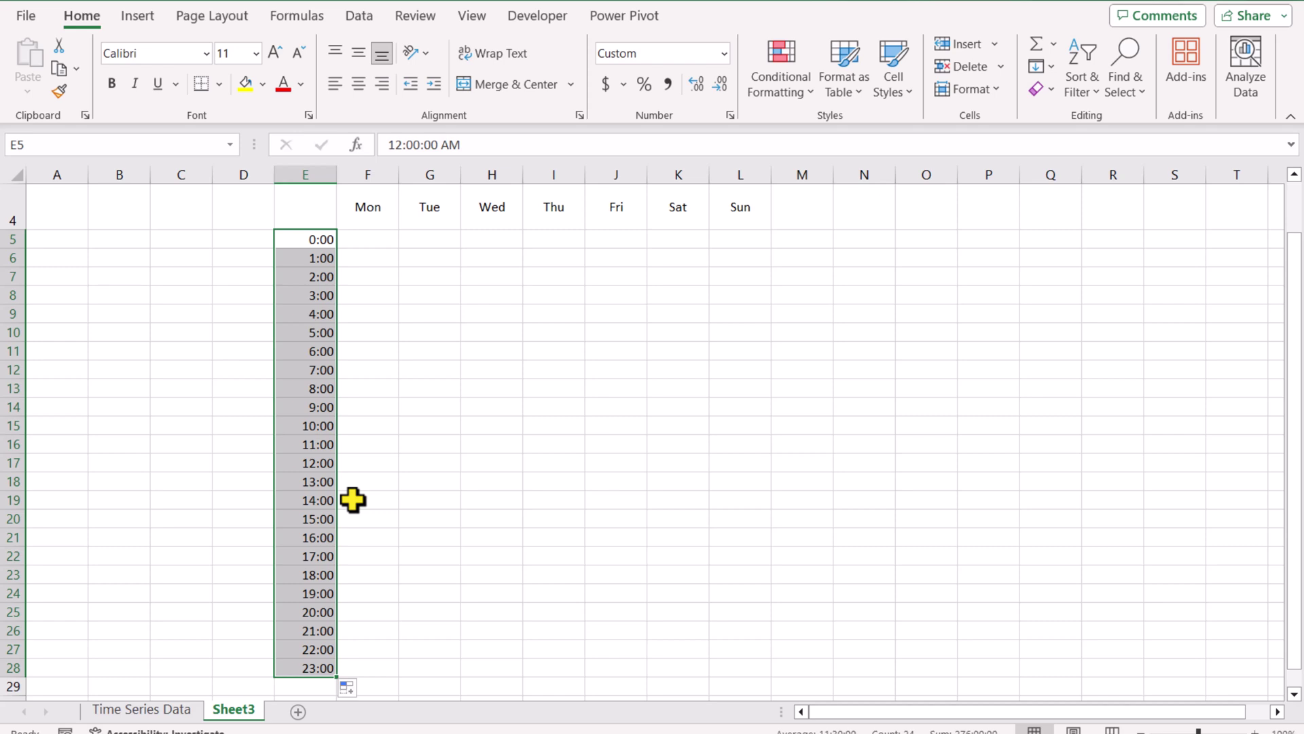
Step: Test the formula =TODAY()-J2 in cell G6 of the Time Series Data sheet, and clear the cell
click(170, 709)
click(585, 290)
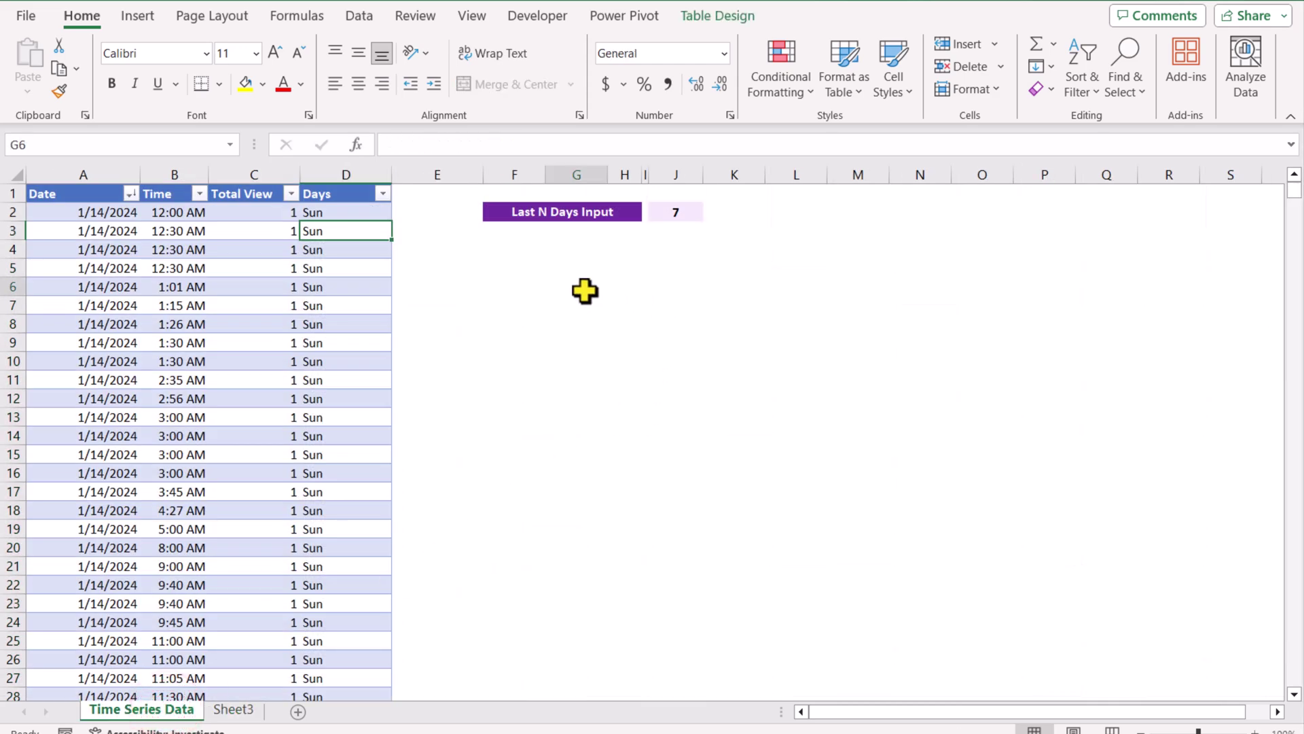
text(=)
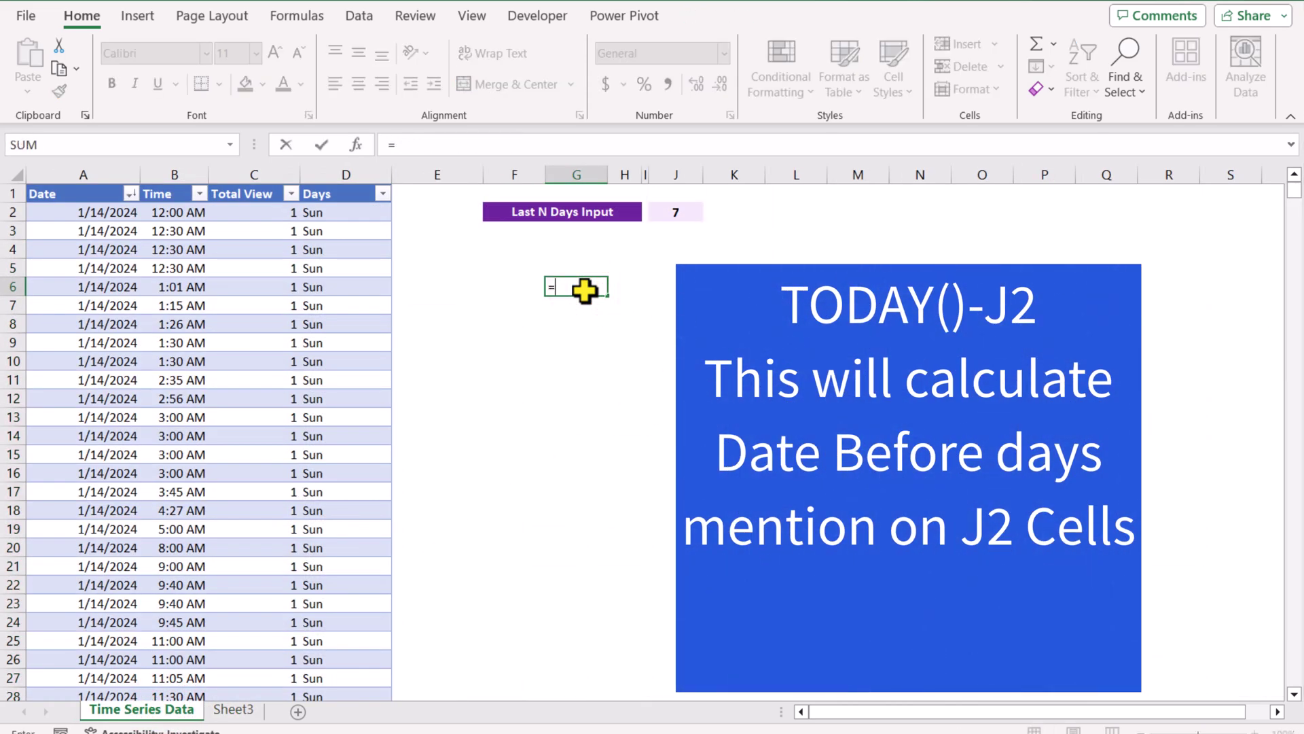
text(today()-)
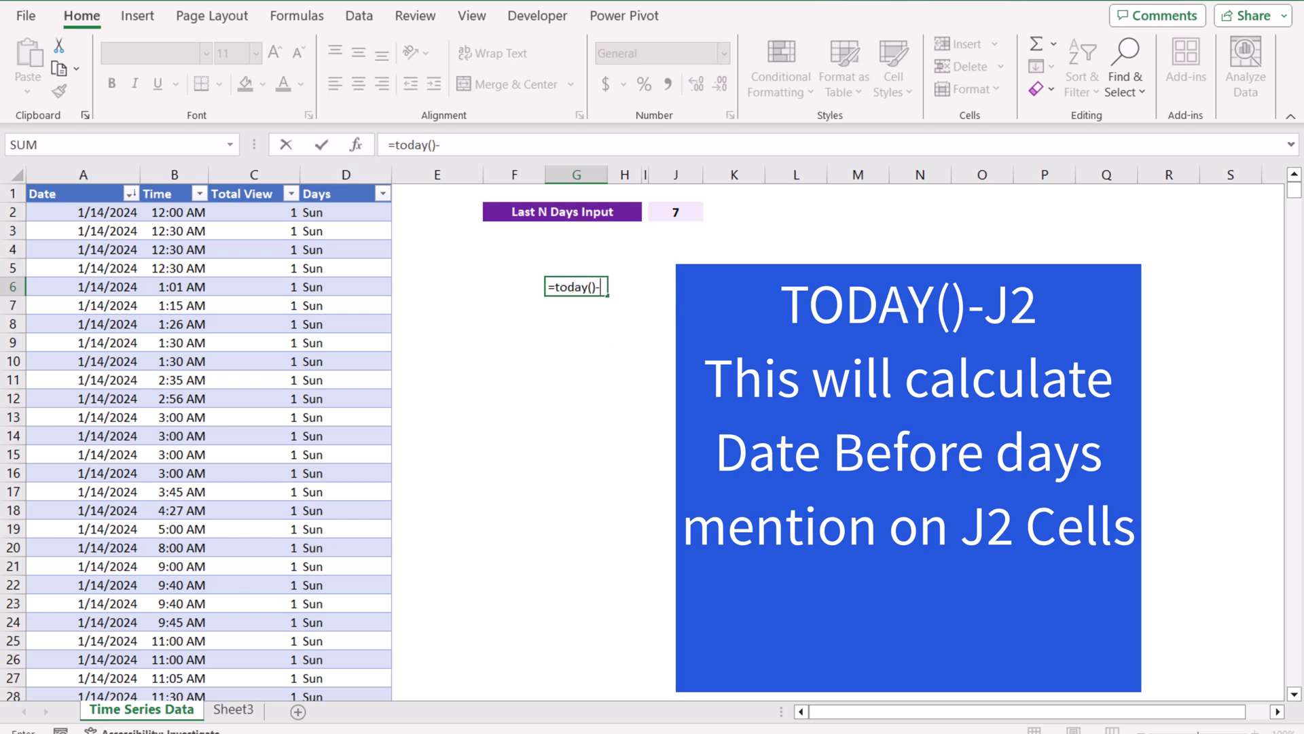
text(j2)
key(Return)
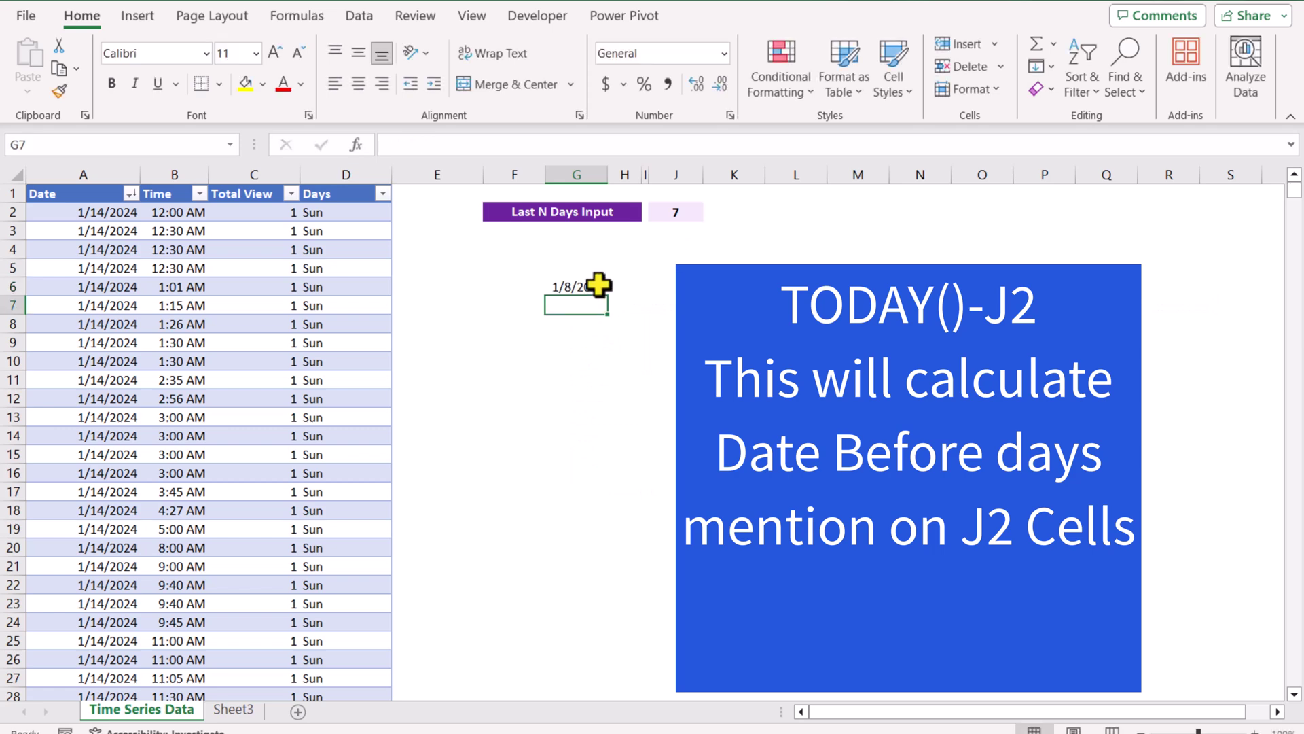
click(597, 286)
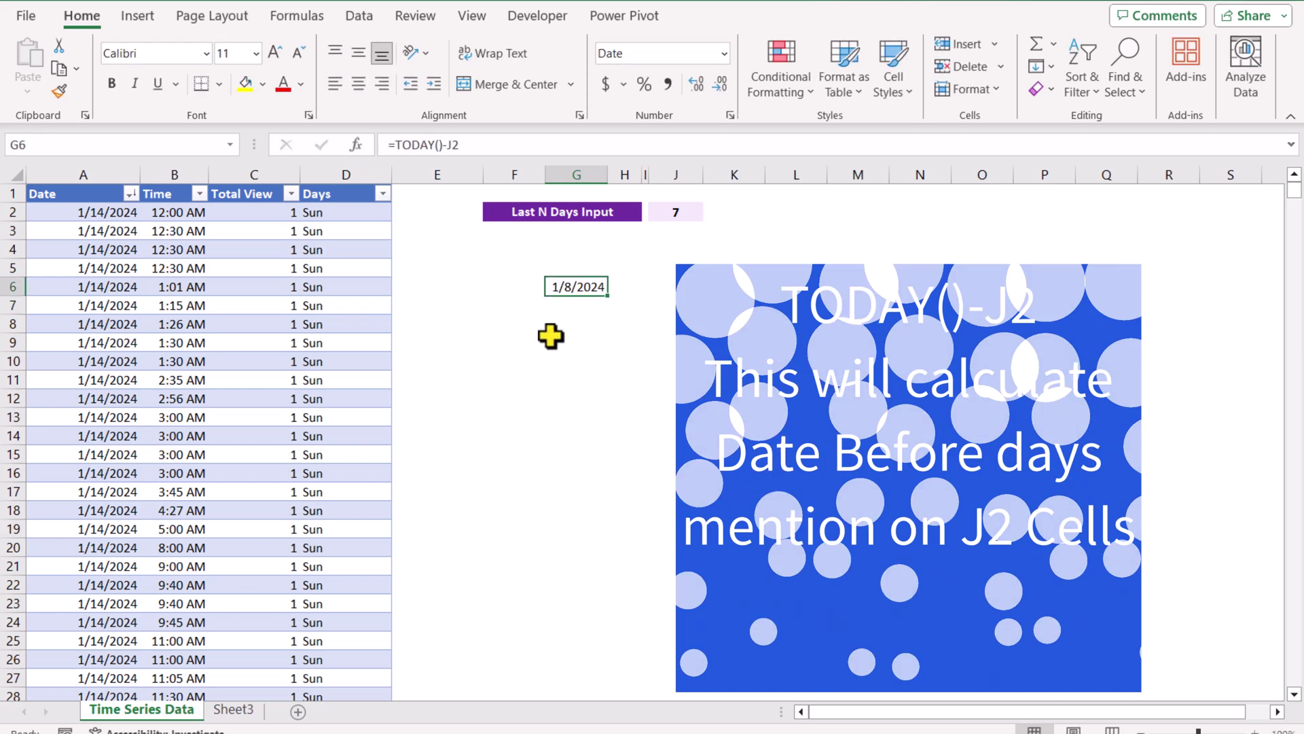
key(Delete)
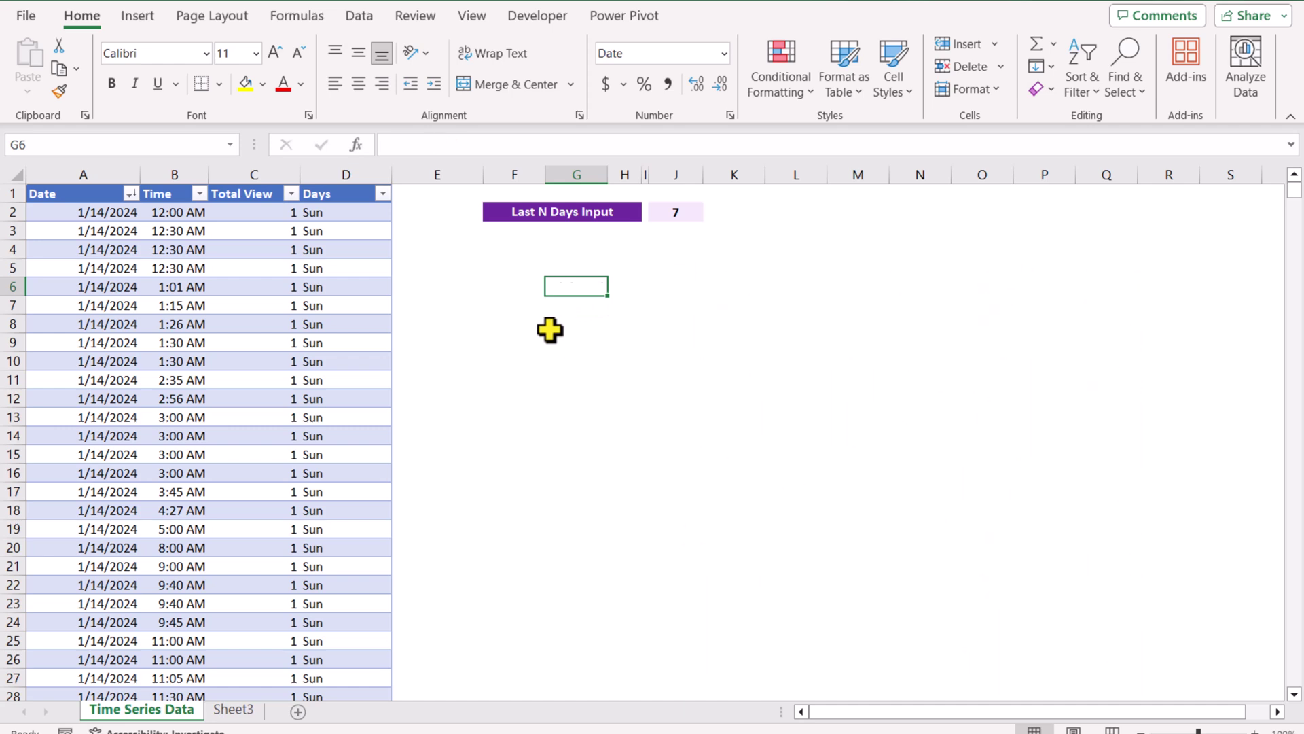
Step: Start a SUMIFS formula in cell F5 of Sheet3 with Table1[Total View] as the sum range
click(233, 708)
click(376, 244)
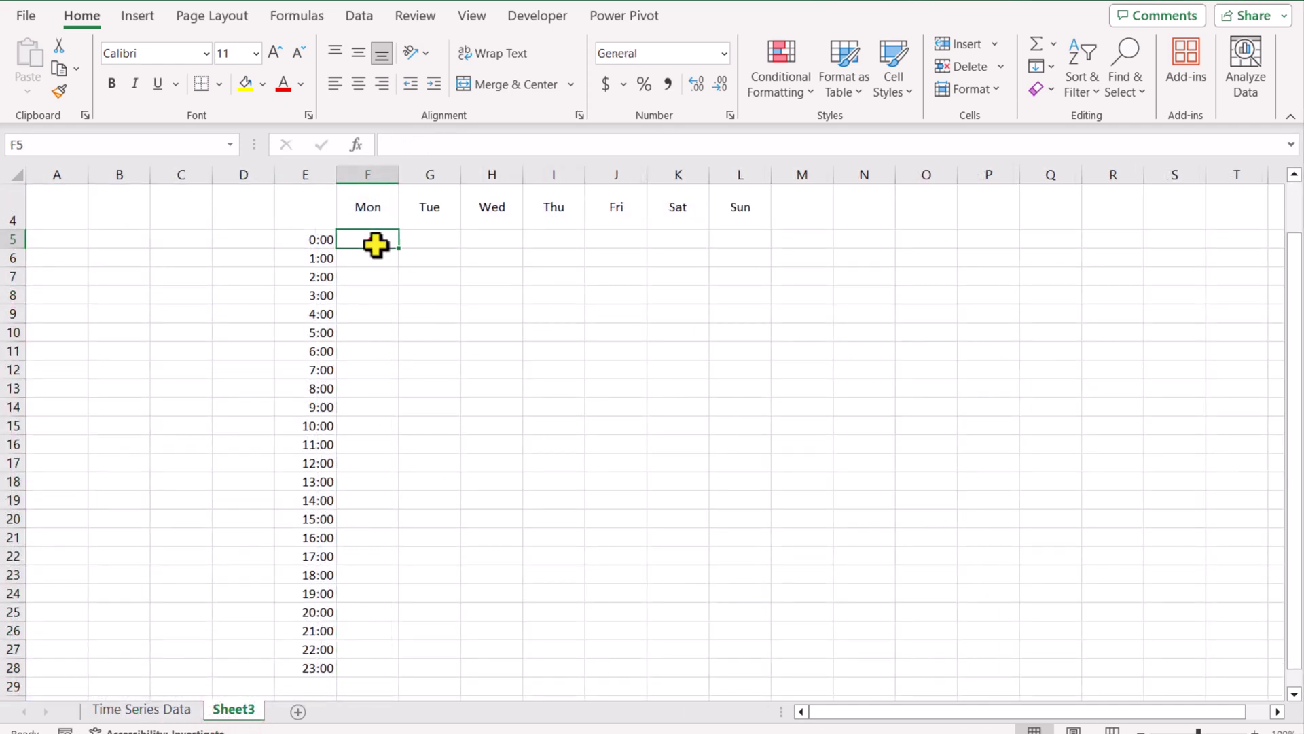
text(=sumifs()
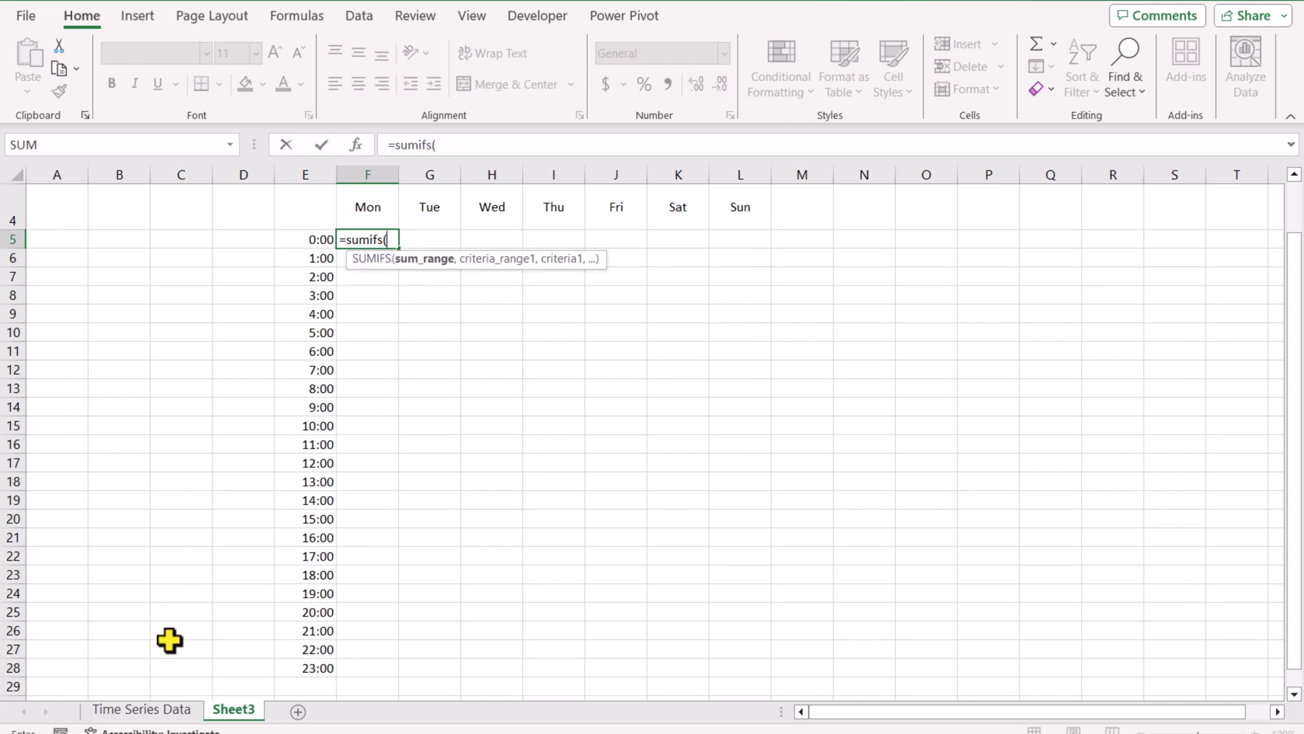
click(159, 709)
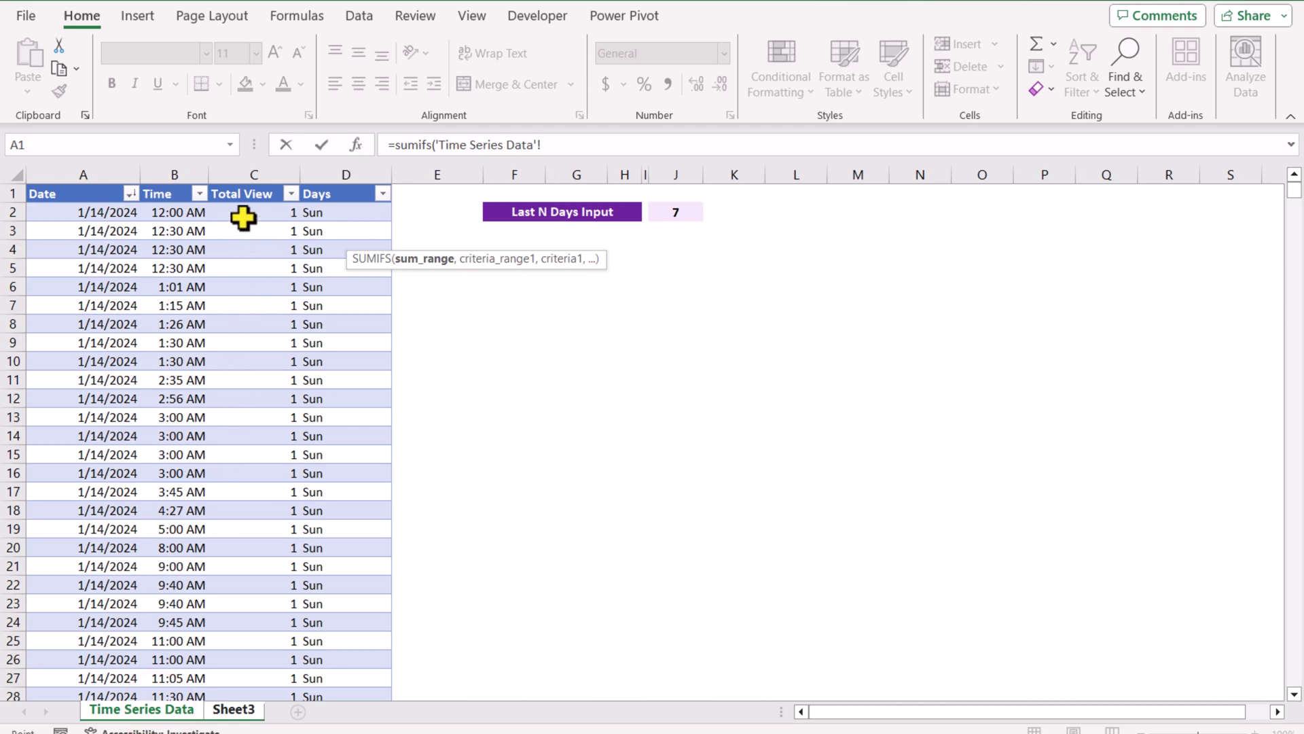
click(245, 182)
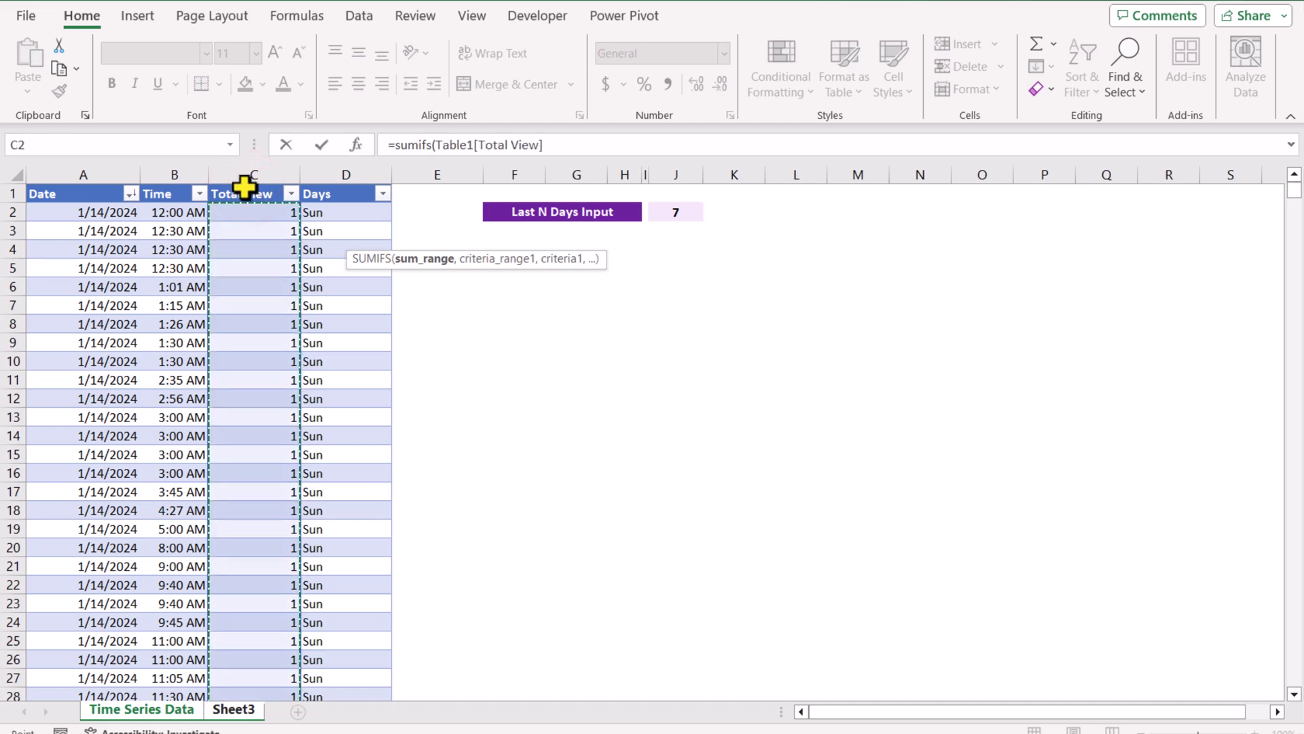
text(,)
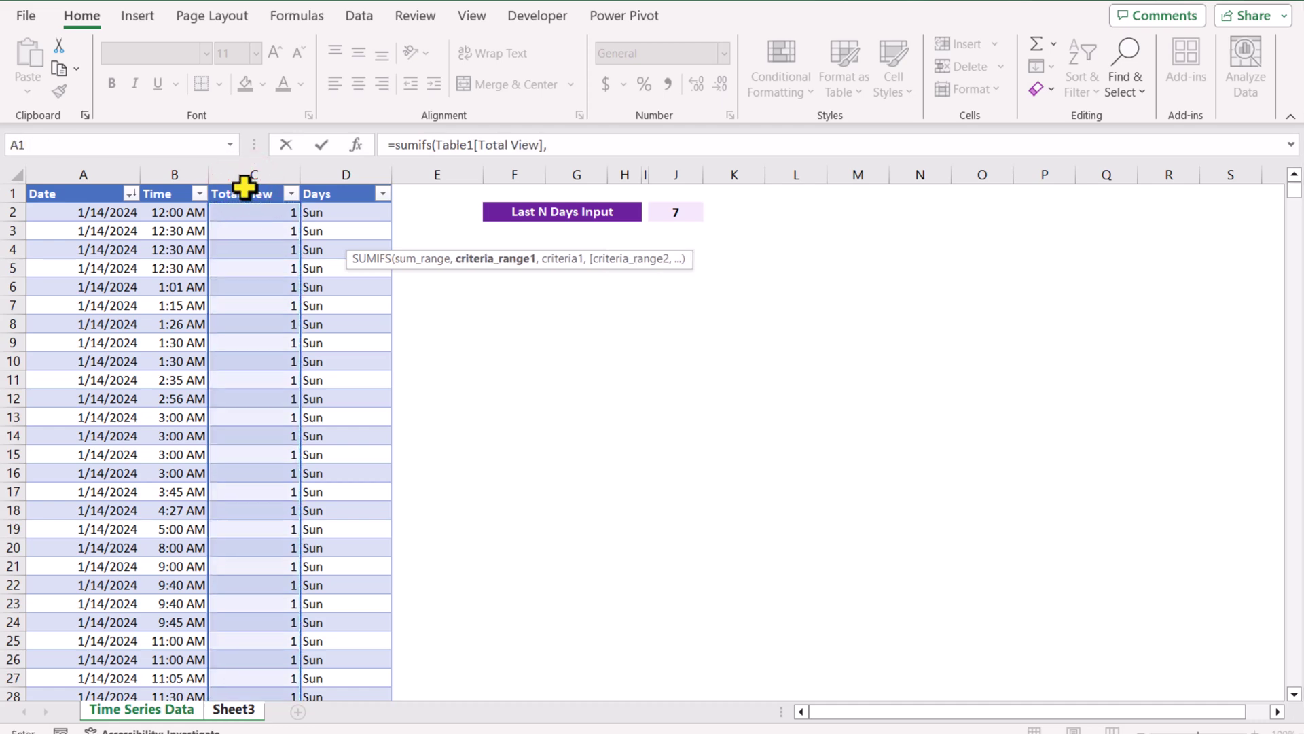
Step: Add the SUMIFS date criterion: Table1[Date] with ">="&Today()-'Time Series Data'!$J$2, keeping J2 absolute
click(88, 182)
text(,)
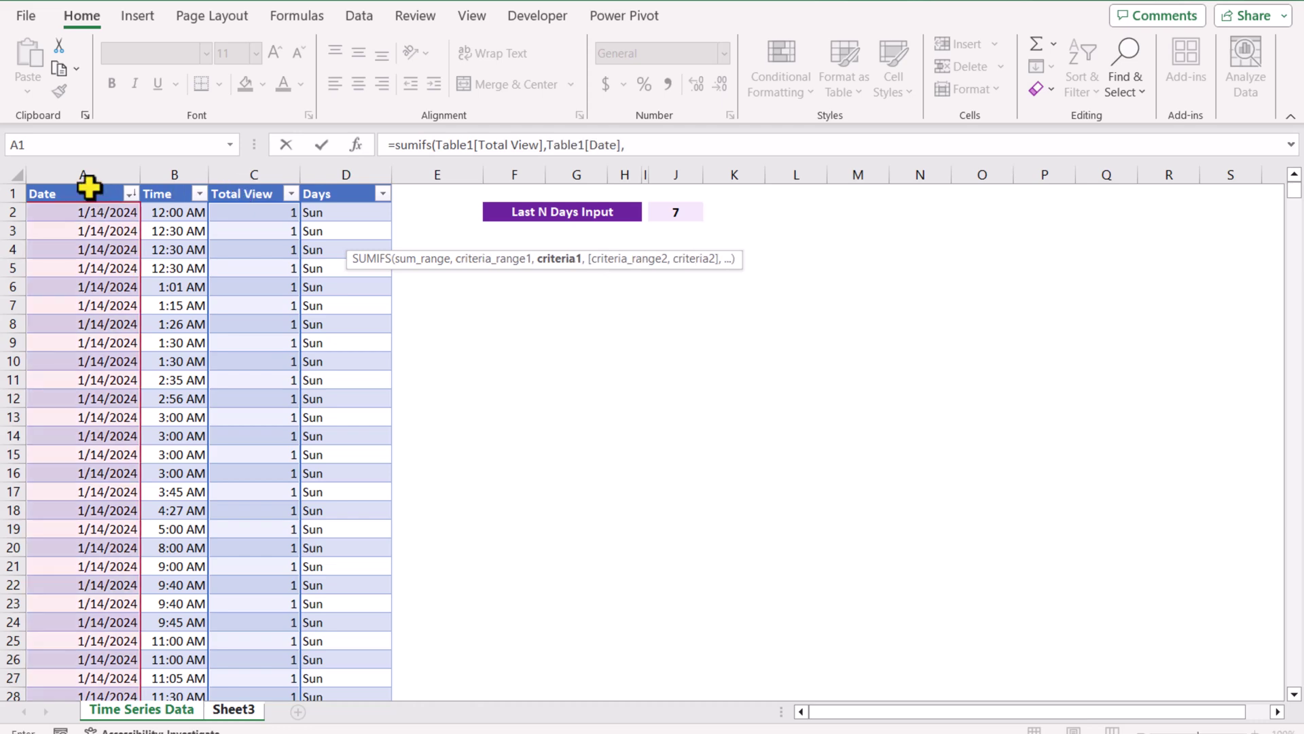
click(648, 144)
text(">)
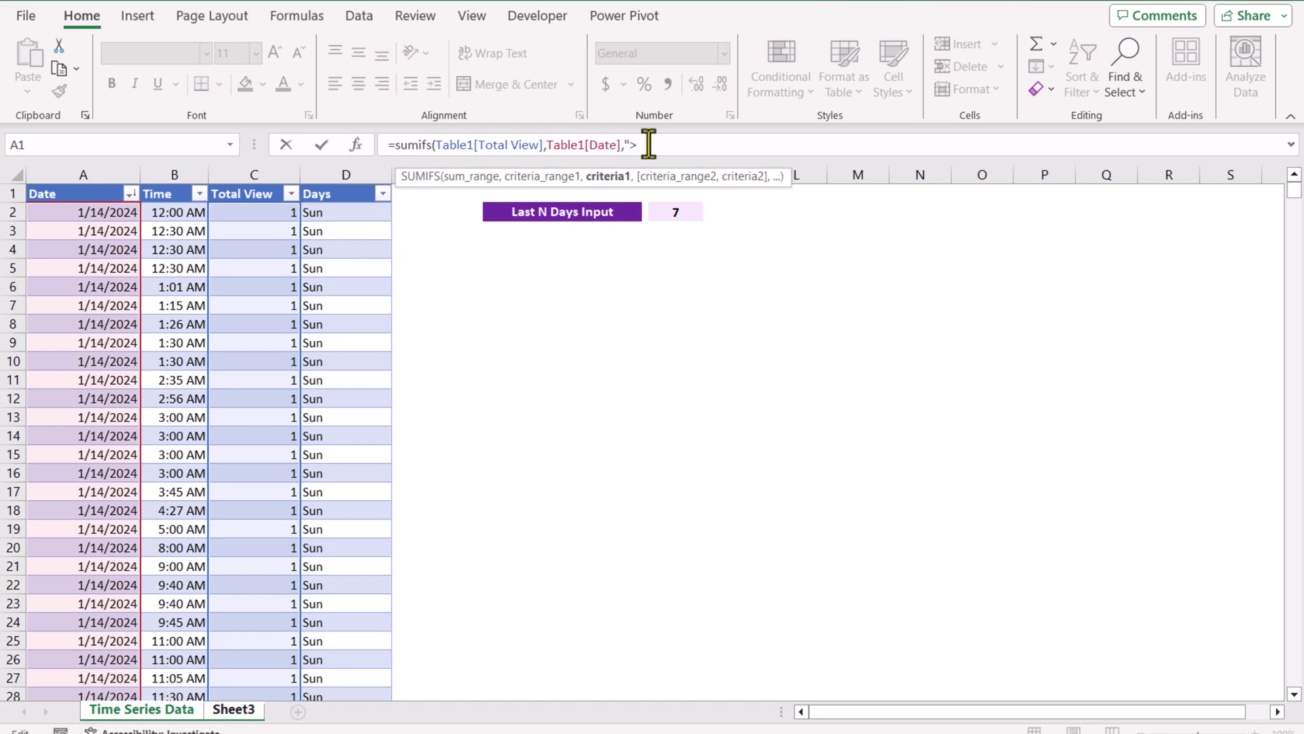
text(="&Today()-)
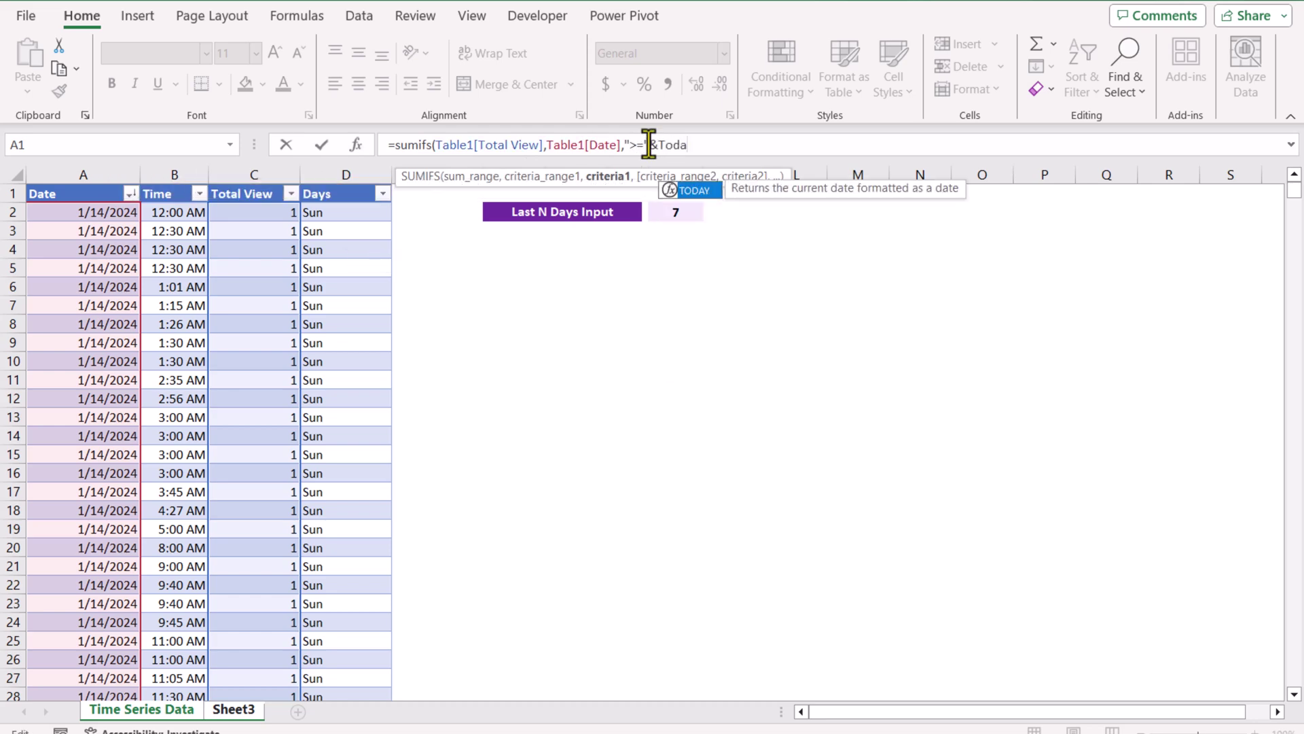
click(673, 214)
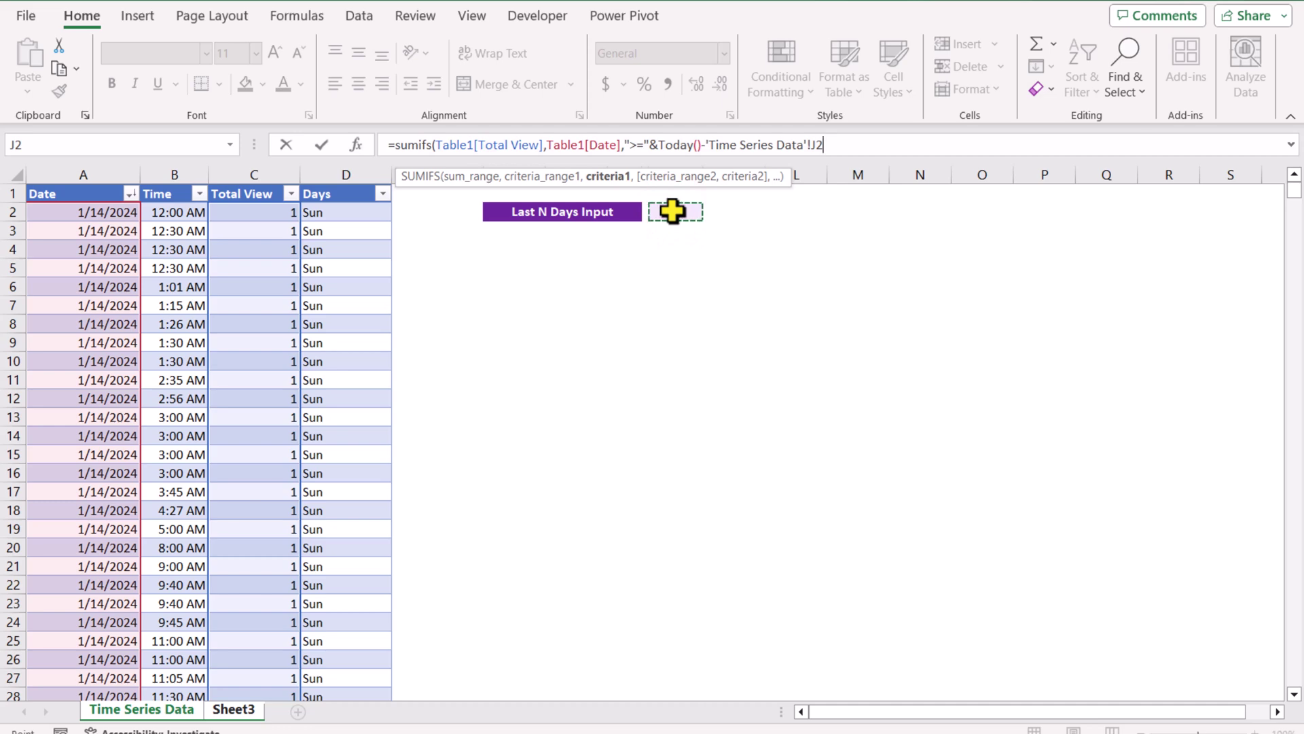
key(F4)
text(,)
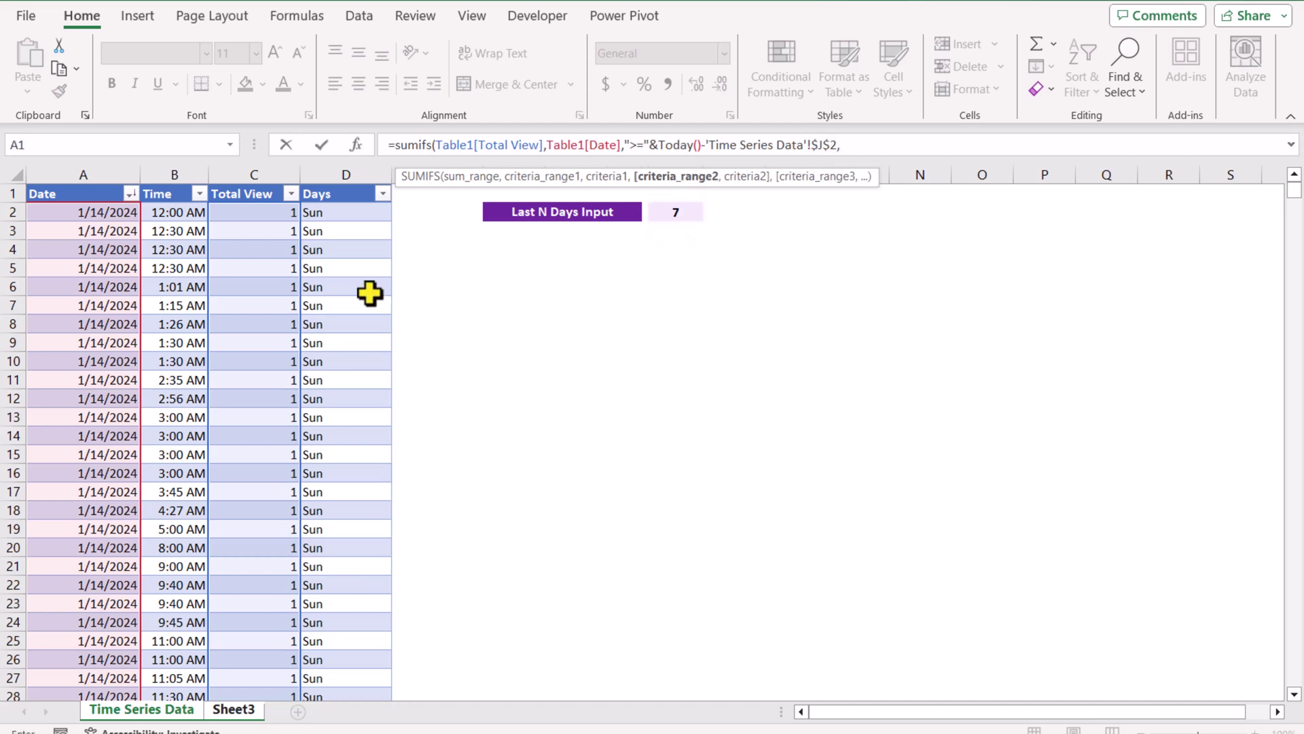
Step: Add the lower time criterion to the formula: Table1[Time] with ">="&Sheet3!$E5, locking only the column
click(172, 178)
text(,)
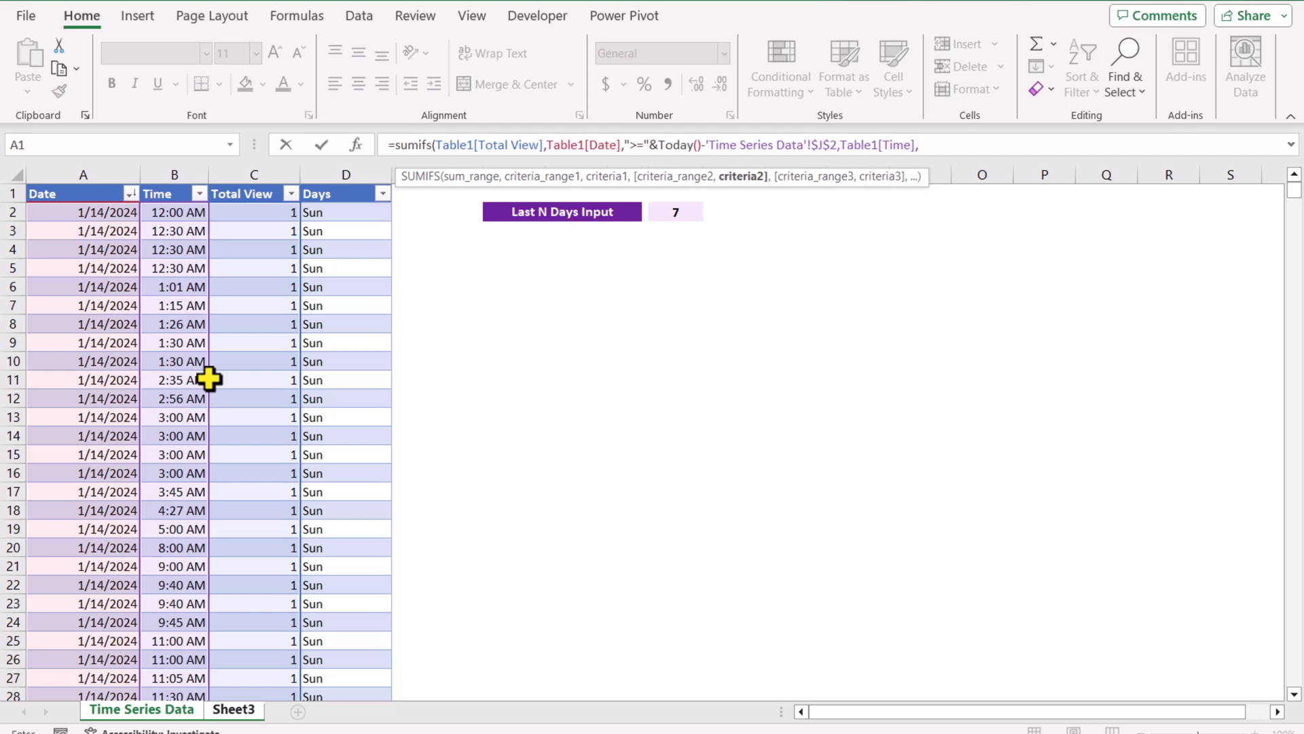
text(">="&)
click(218, 710)
click(311, 239)
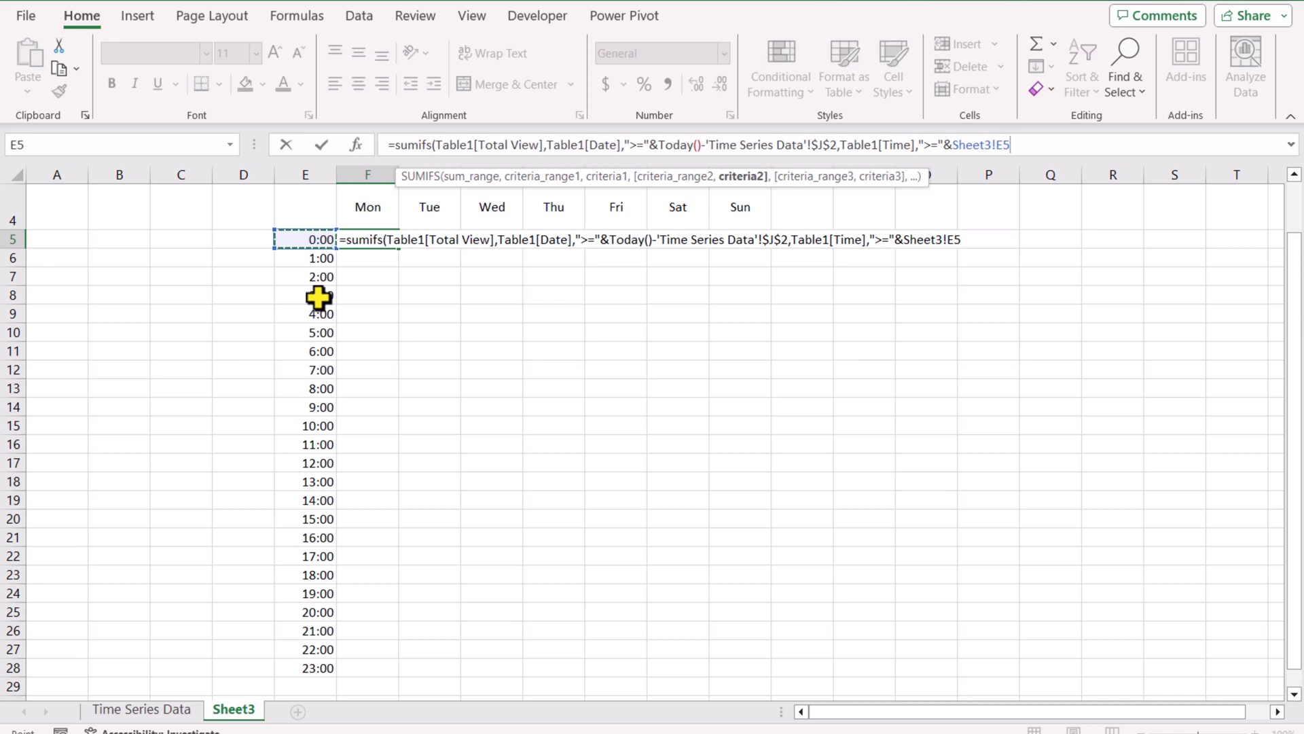
key(F4)
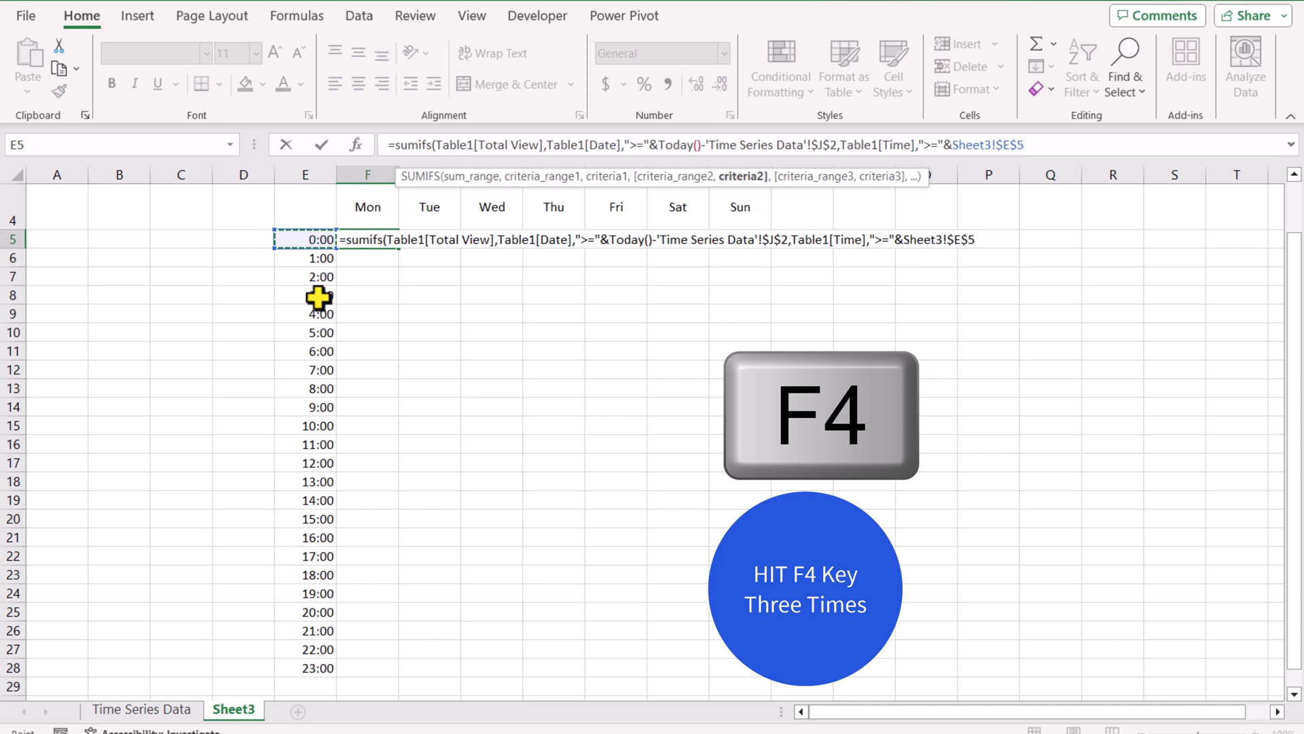
key(F4)
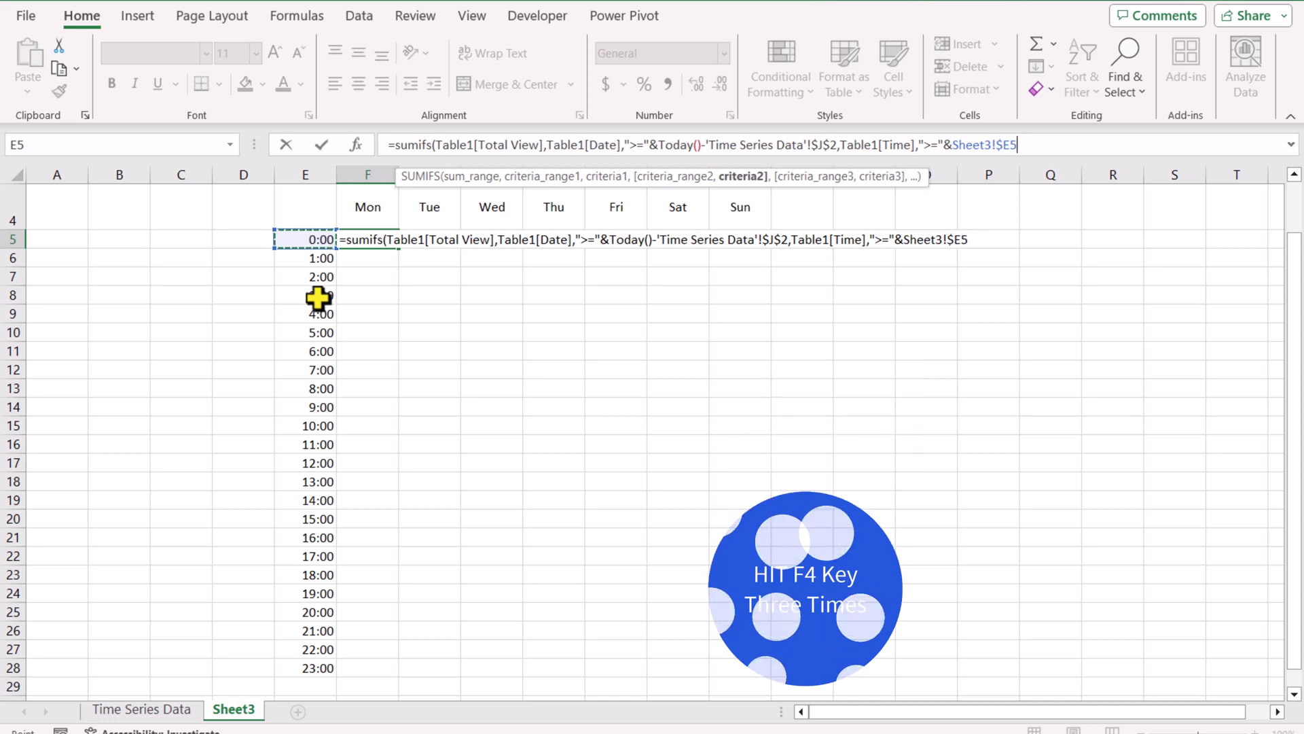
text(,)
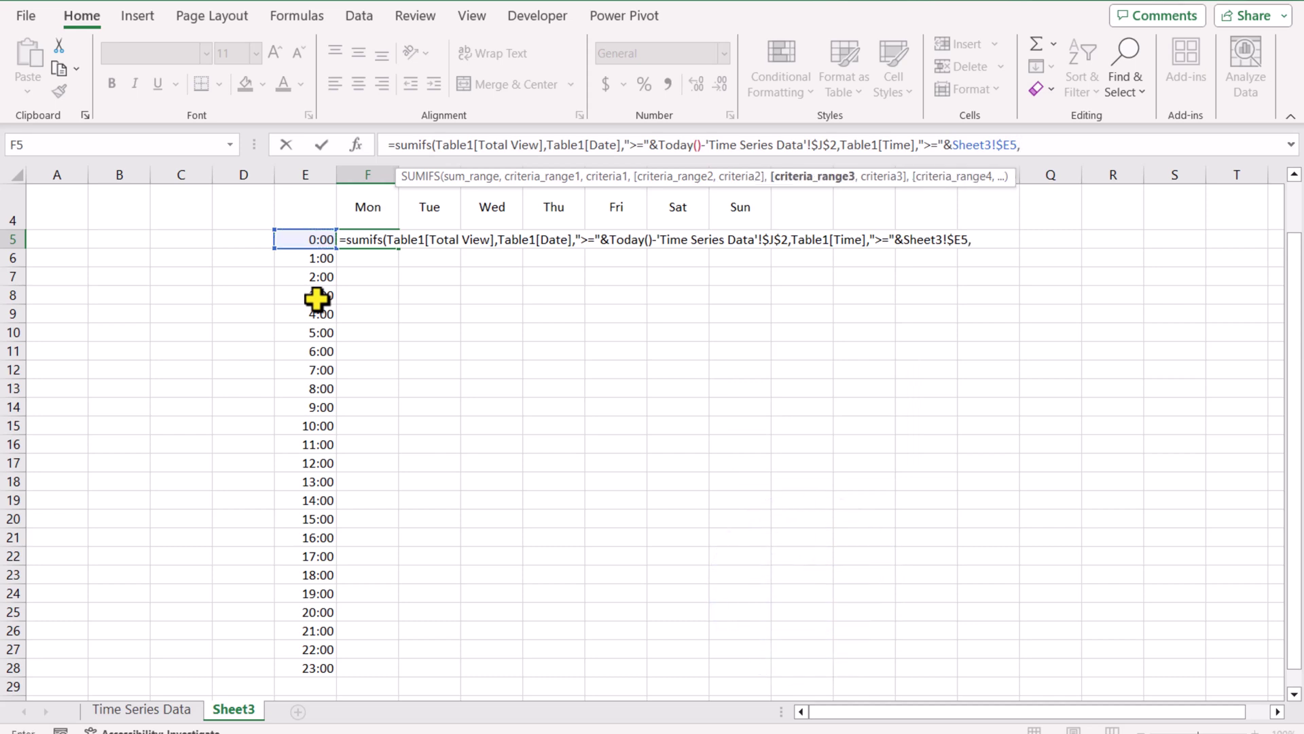
Step: Add the upper time criterion to the formula: Table1[Time] with "<"&Sheet3!$E6, locking only the column
click(169, 713)
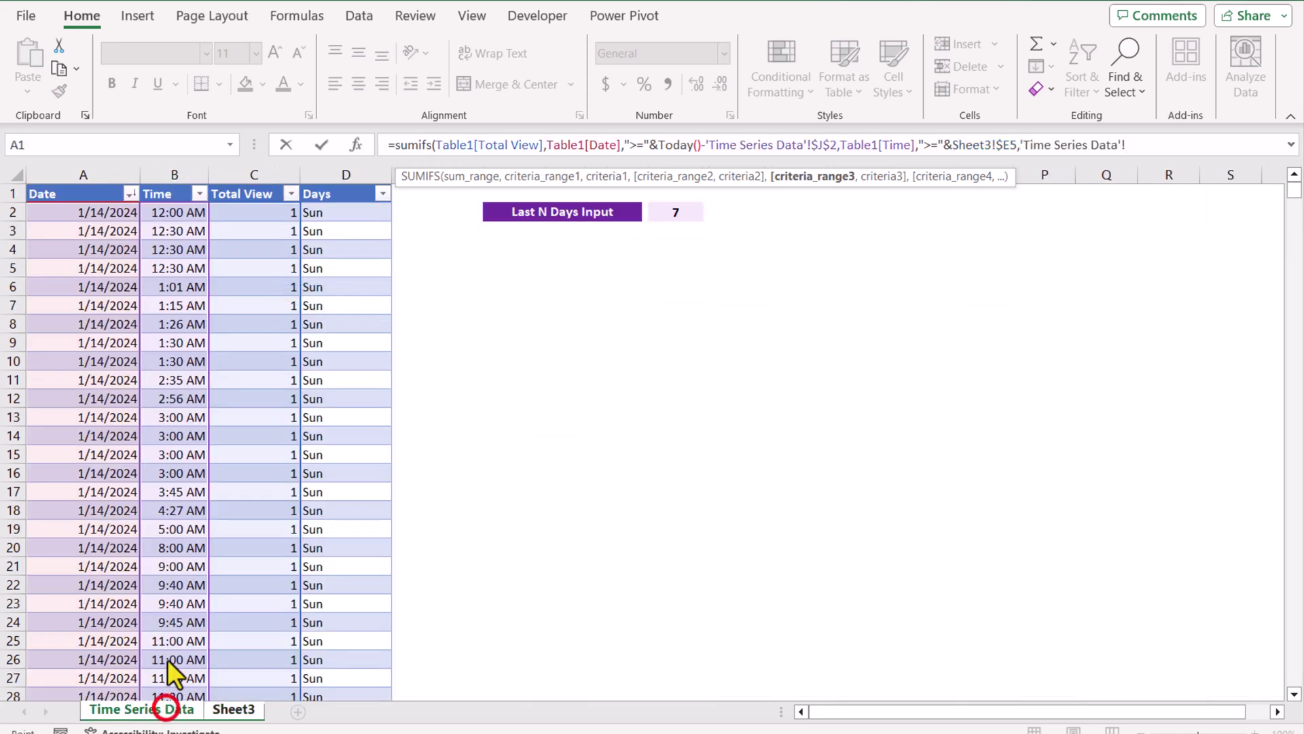
click(173, 179)
text(,"<"&)
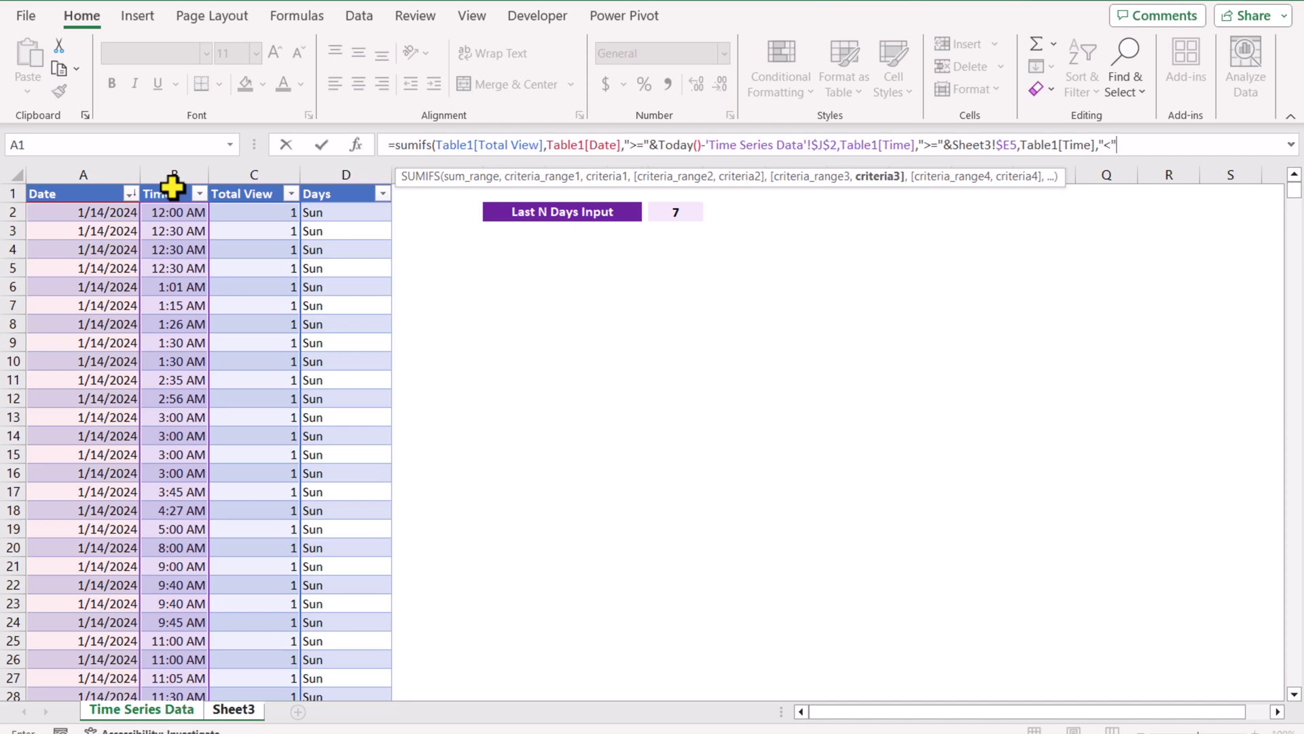
click(228, 708)
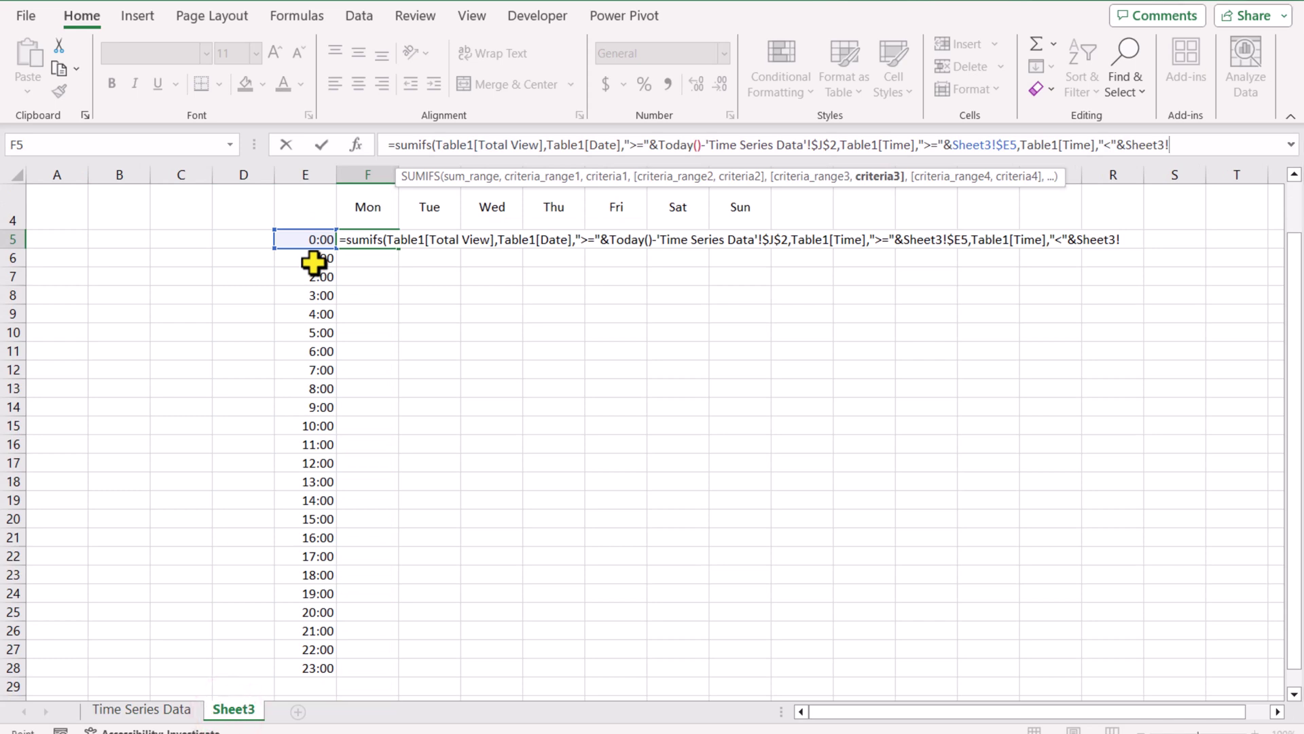
click(313, 262)
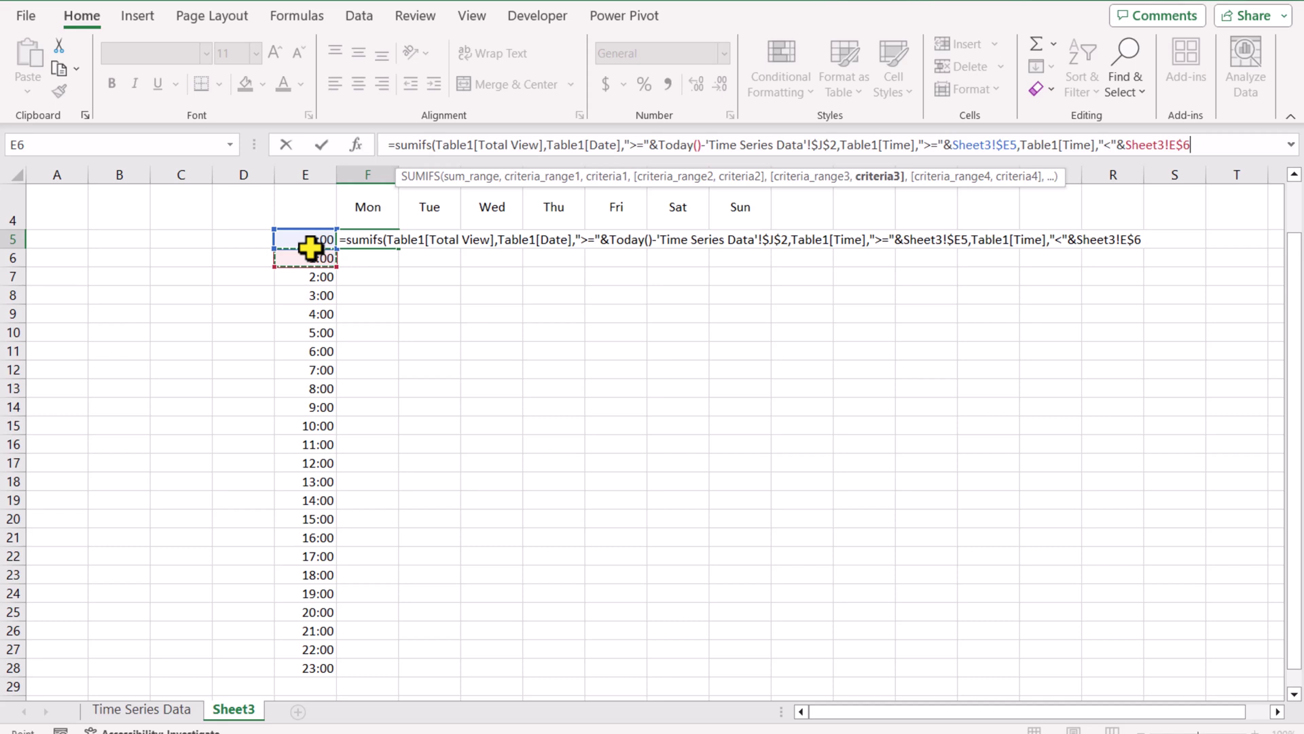
key(F4)
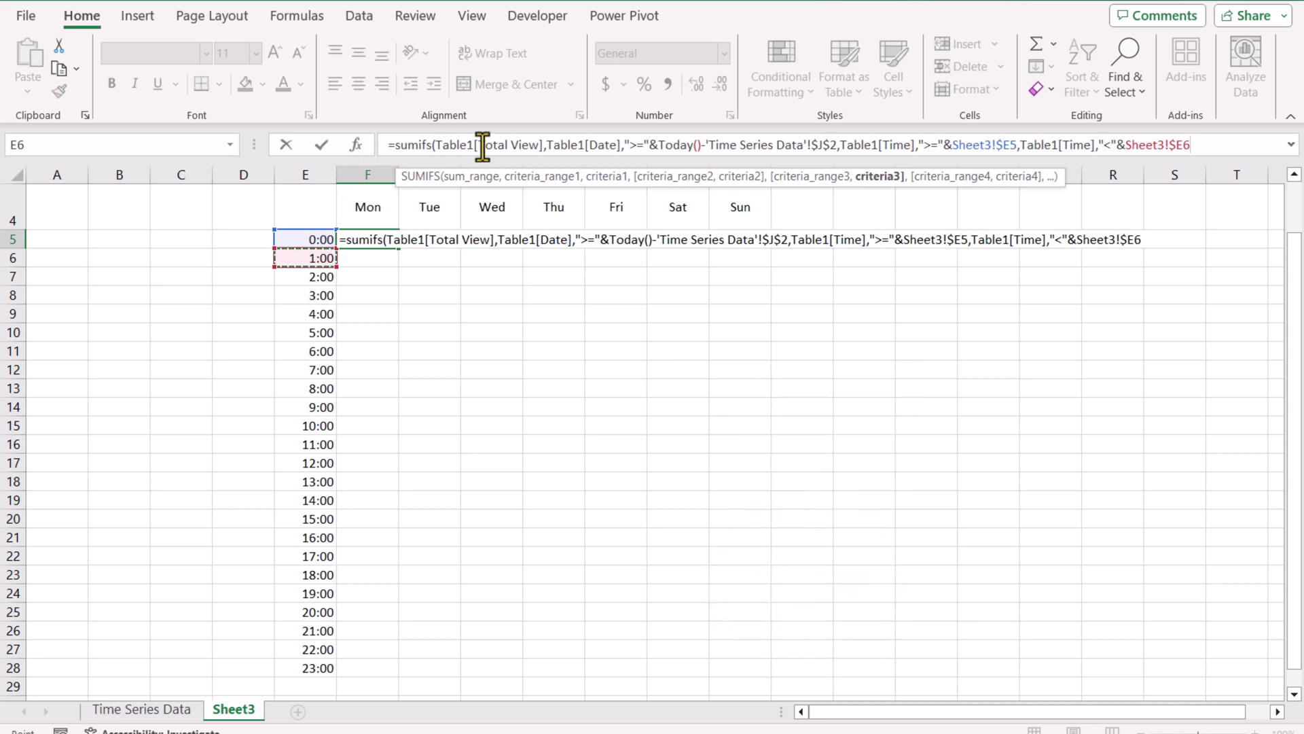
text(,)
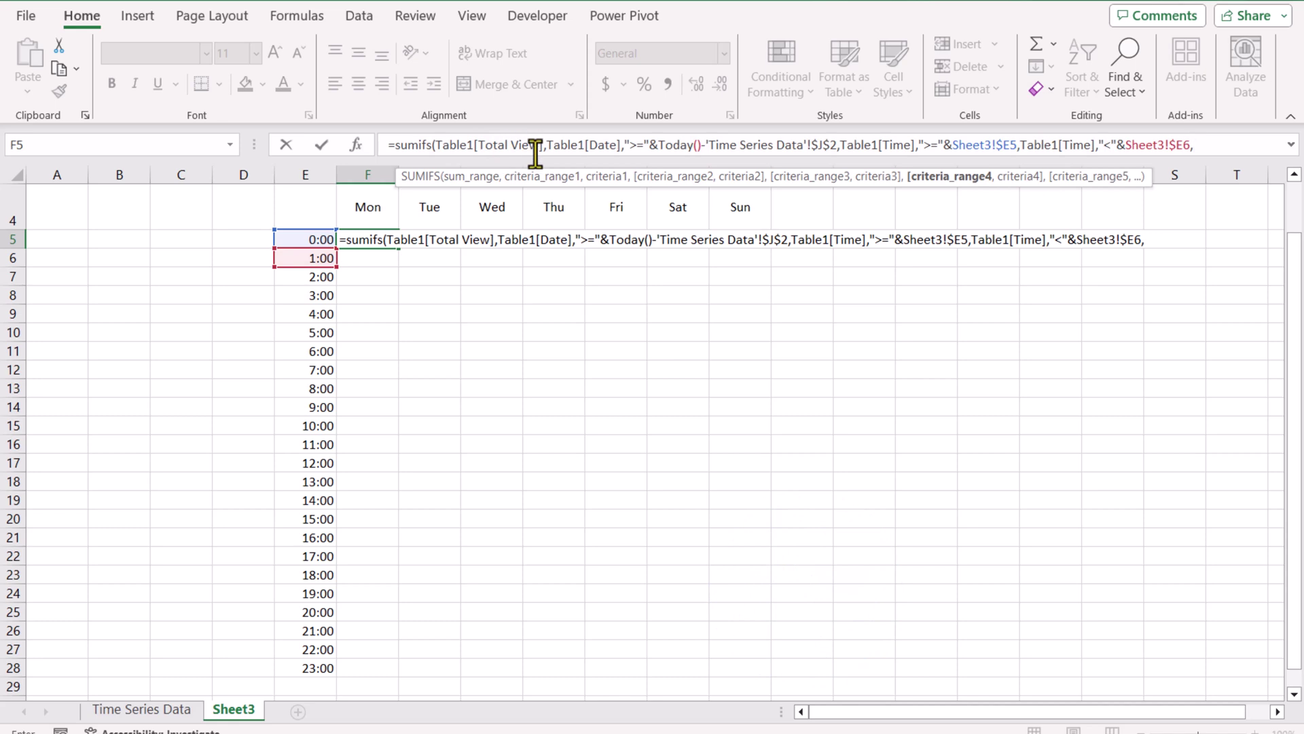
Step: Enlarge the formula bar, add the weekday criterion Table1[Days] matching Sheet3!F$4, and complete the SUMIFS formula
drag(534, 156, 534, 231)
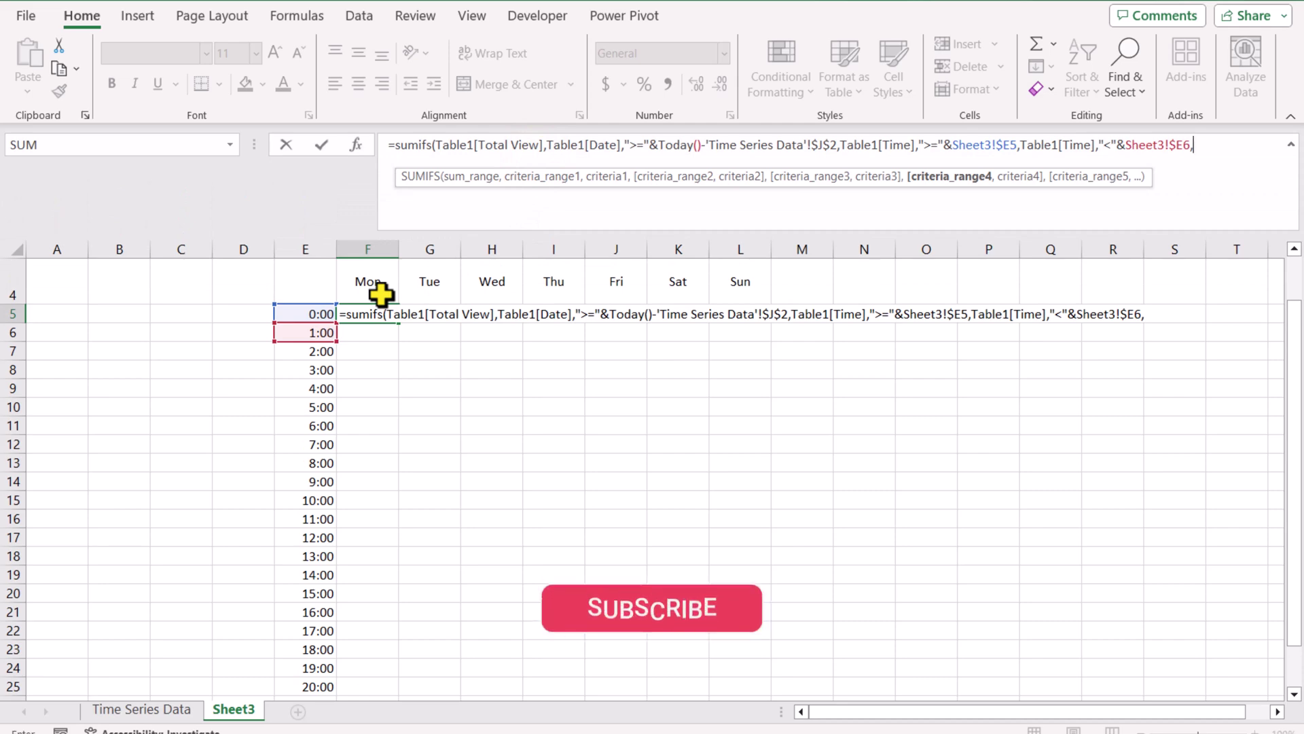
click(139, 713)
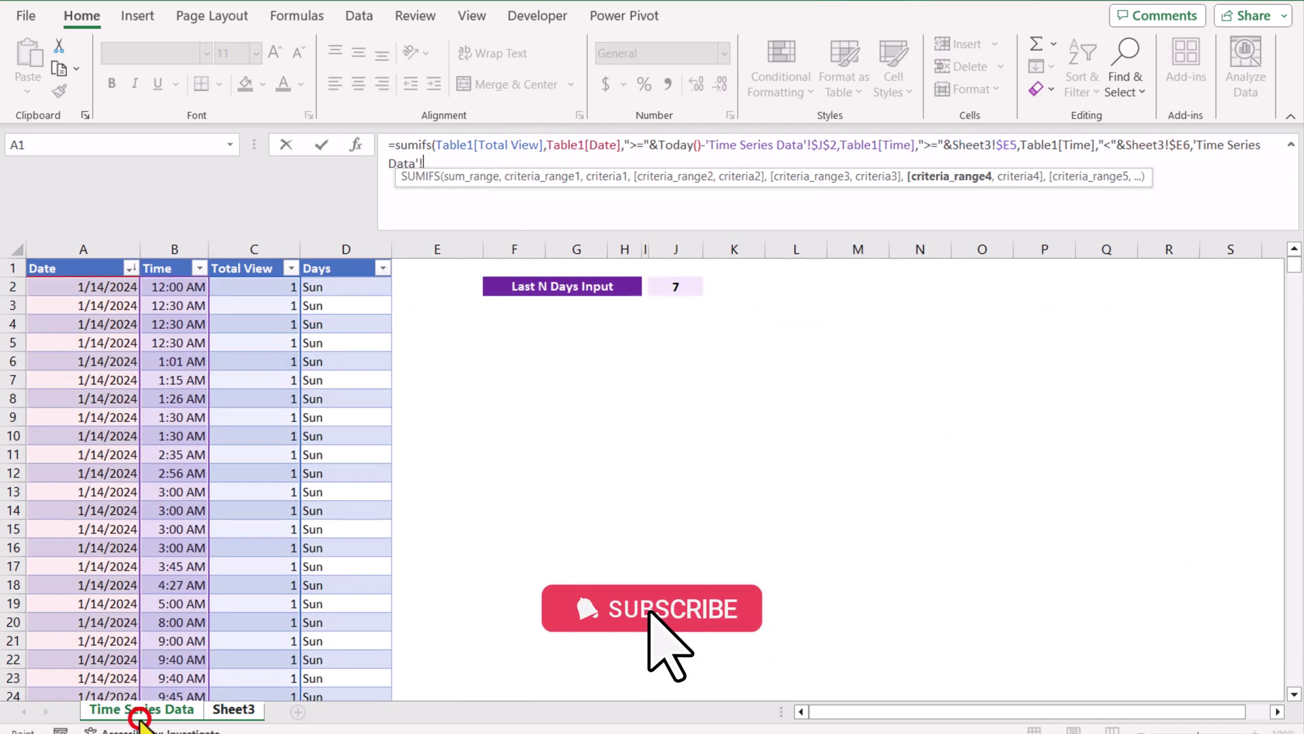
click(335, 261)
text(,)
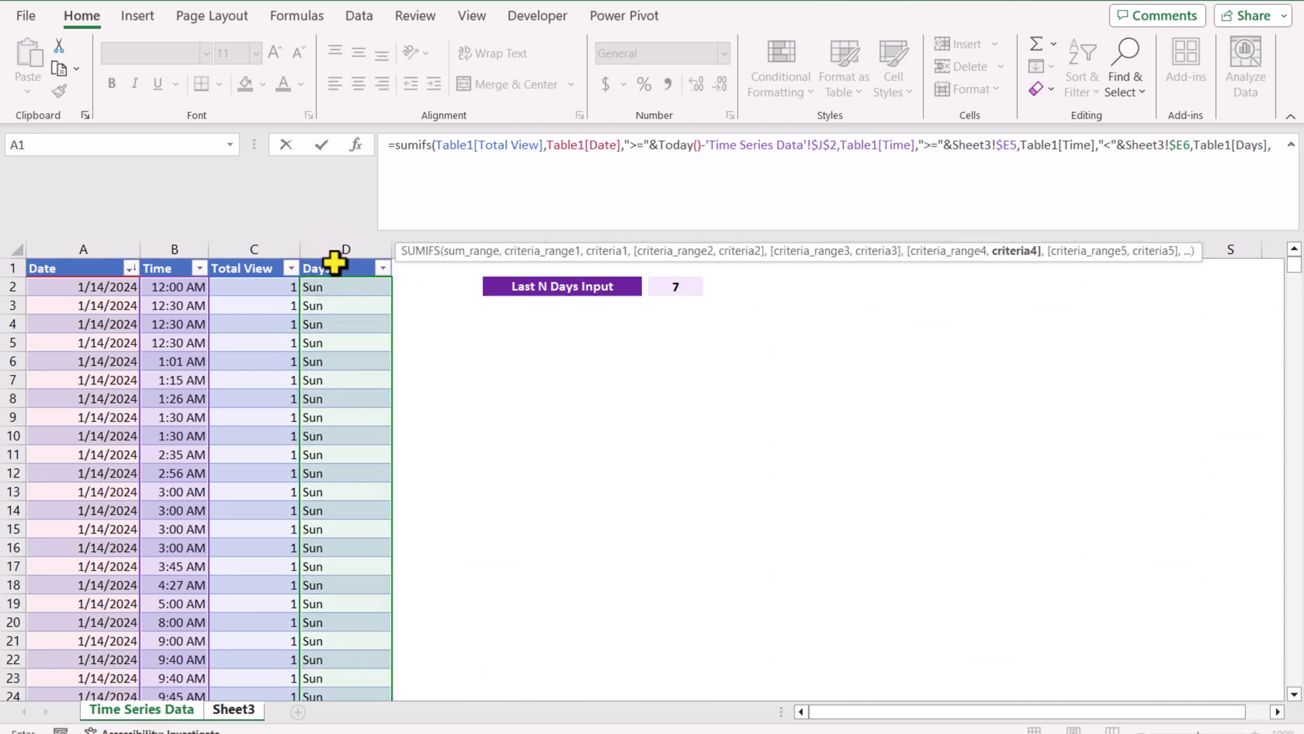
click(240, 710)
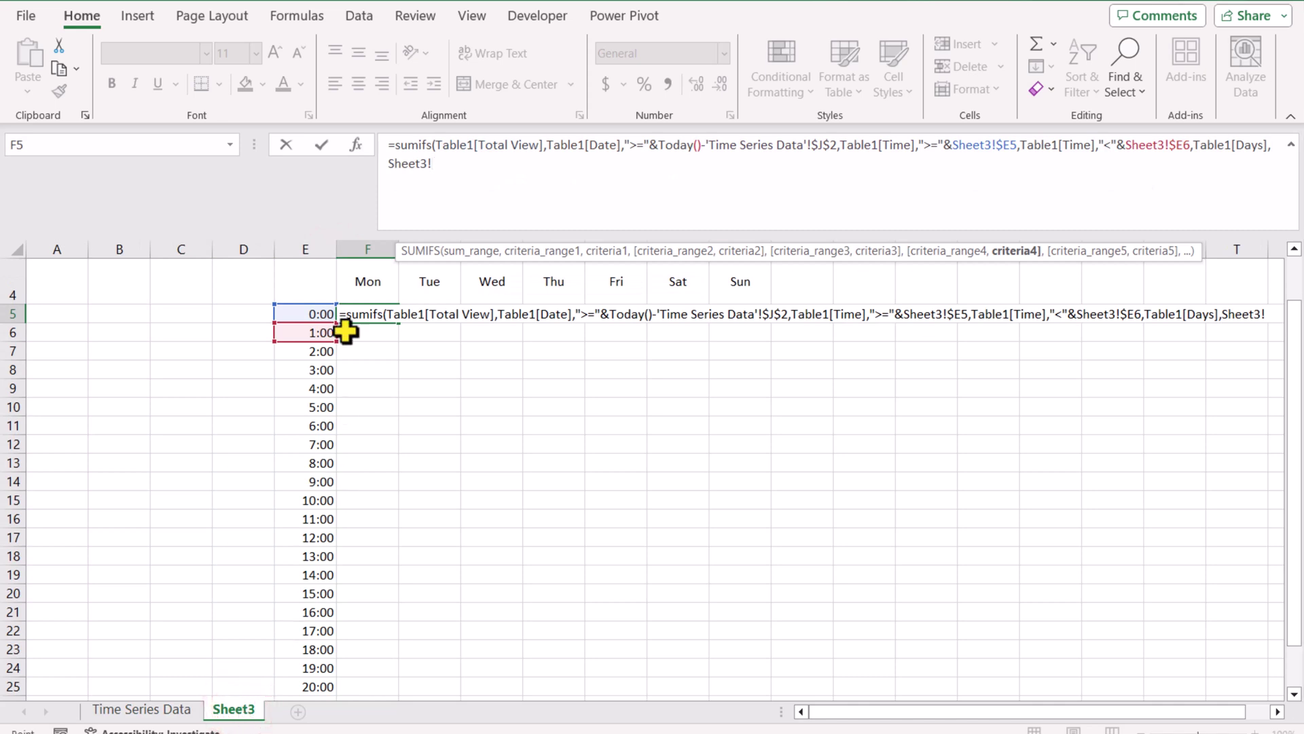
click(354, 289)
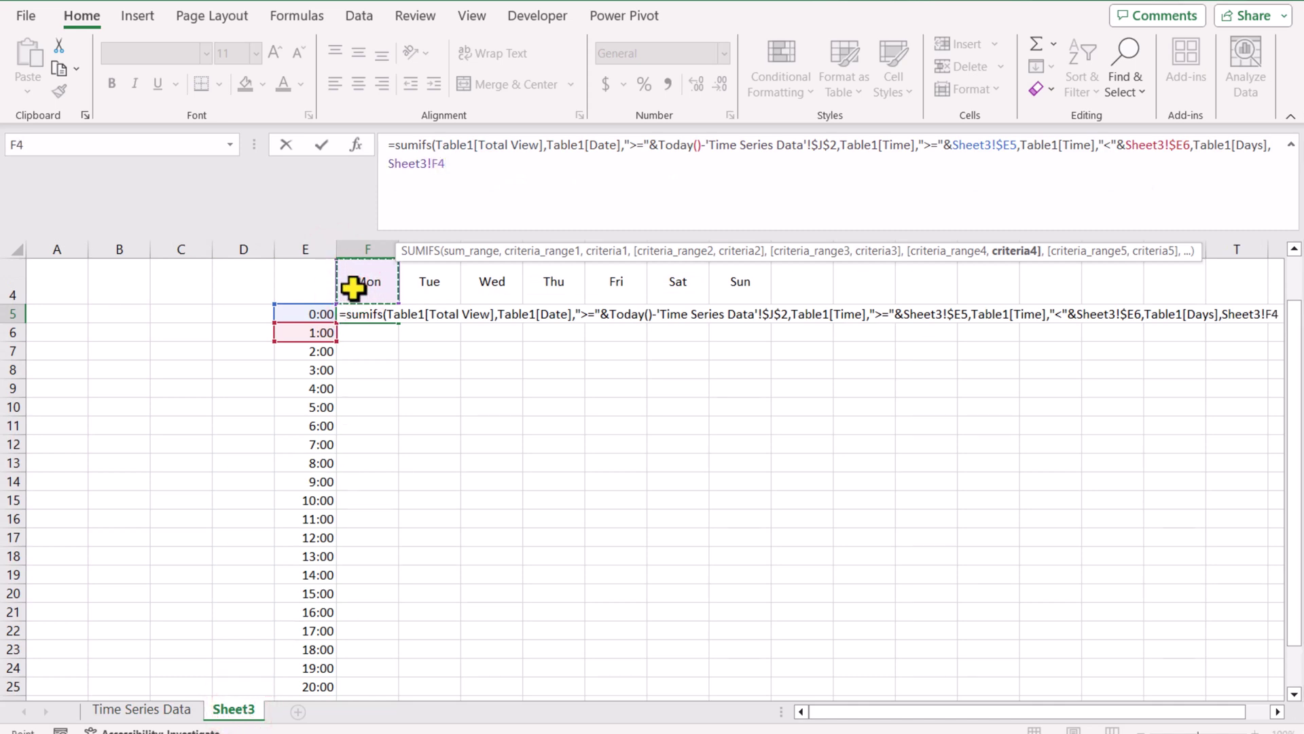
key(F4)
key(F4)
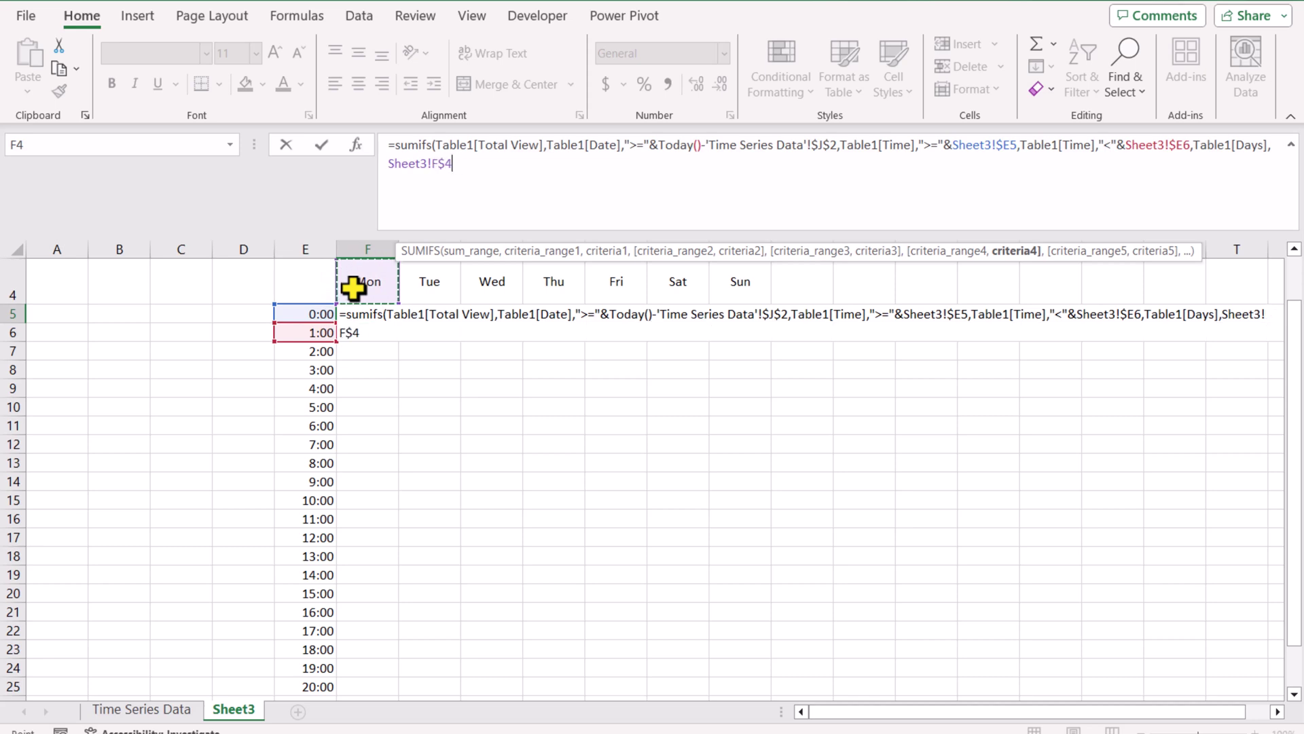
text())
key(Return)
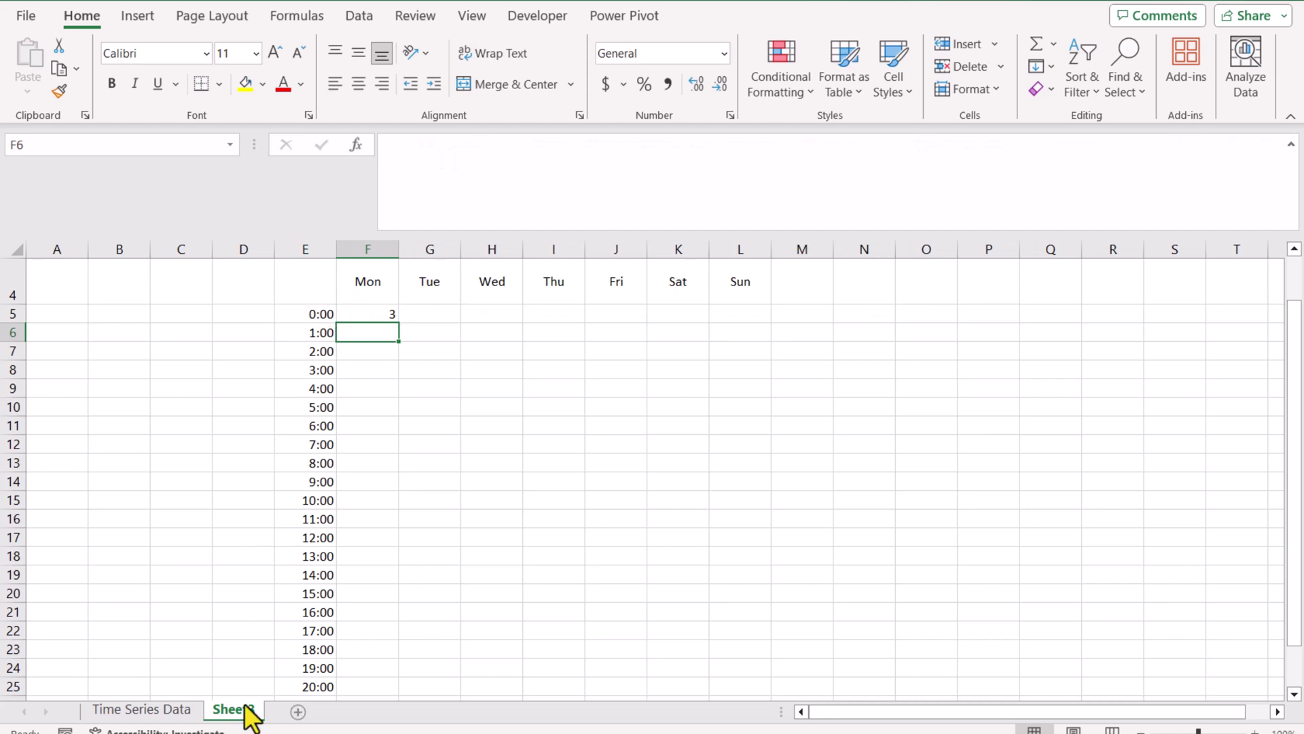
Step: Set the Last N Days Input in J2 of Time Series Data to 28 and return to Sheet3
click(184, 712)
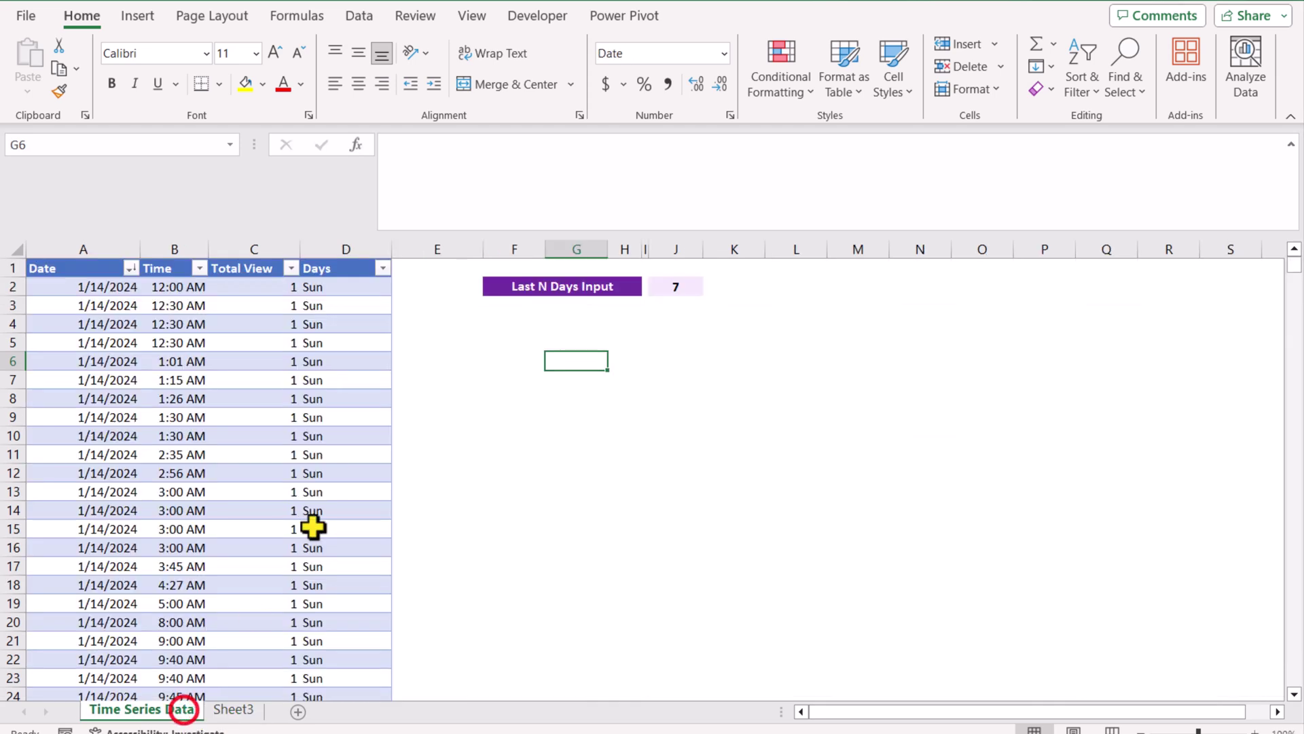
click(669, 291)
text(28)
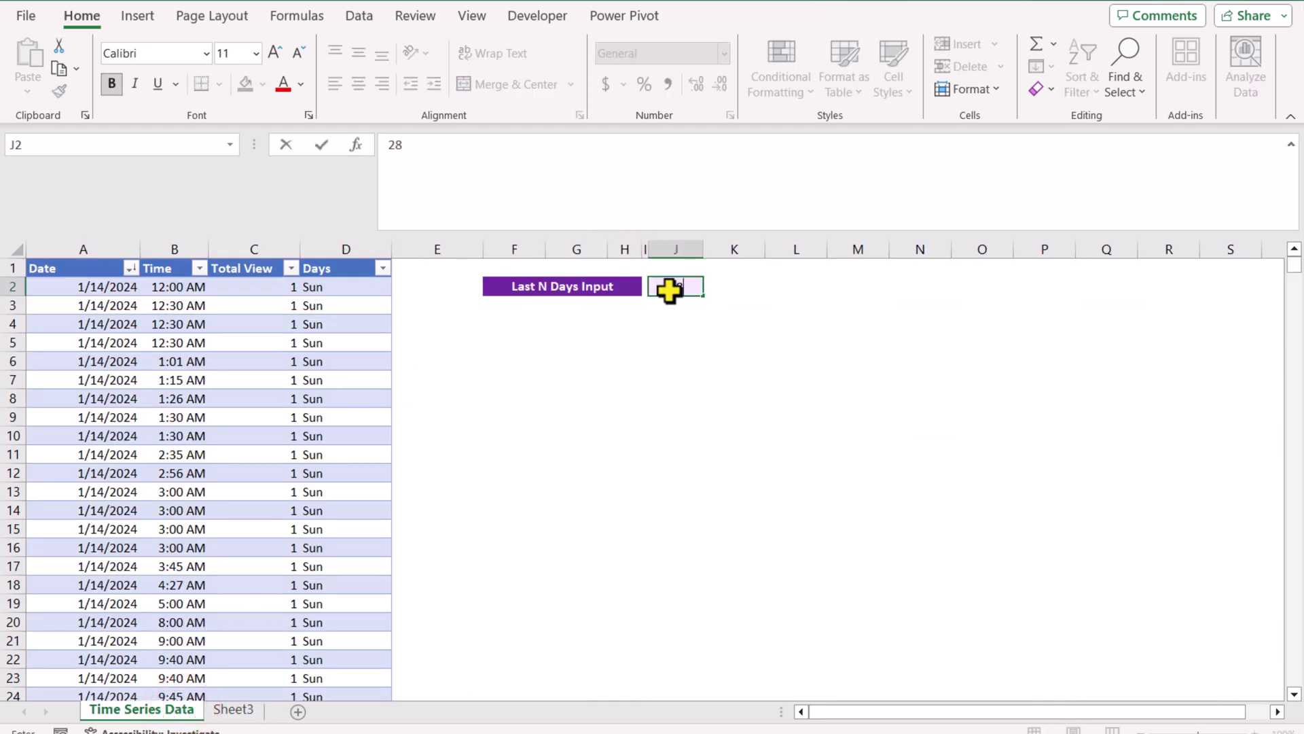
key(Return)
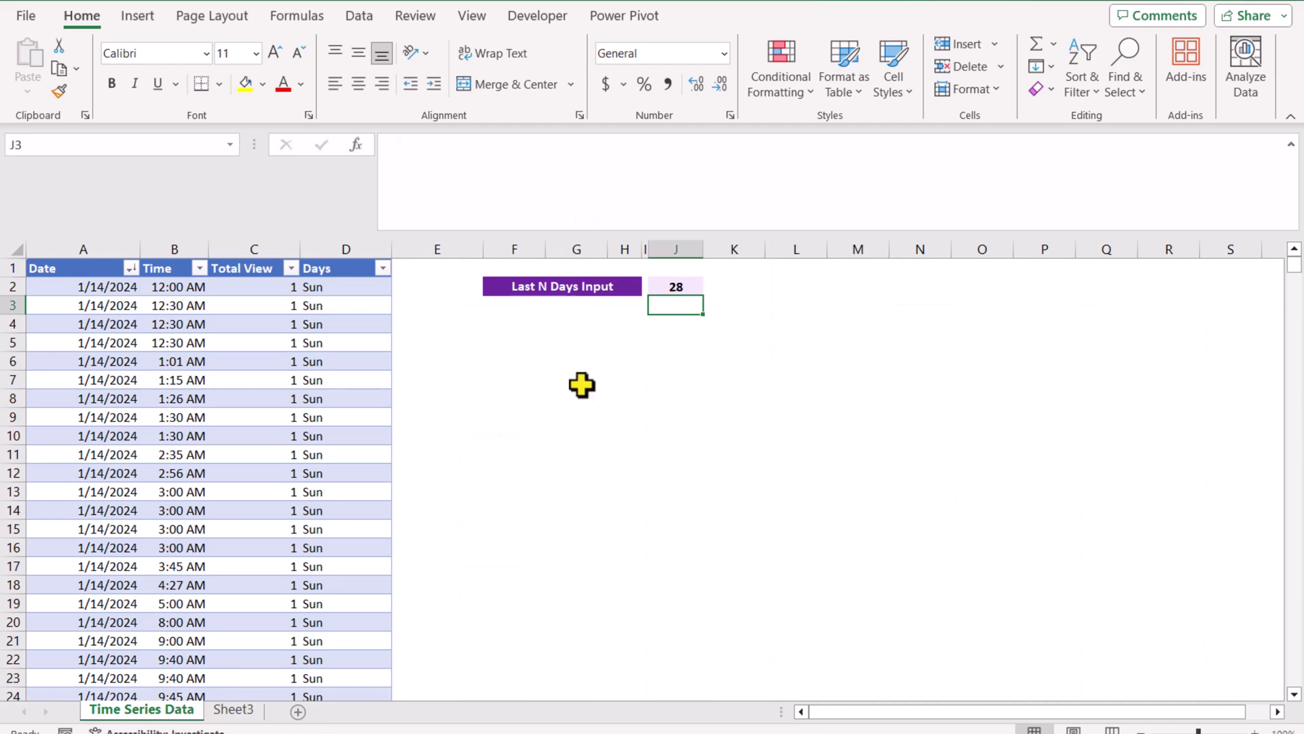
click(231, 709)
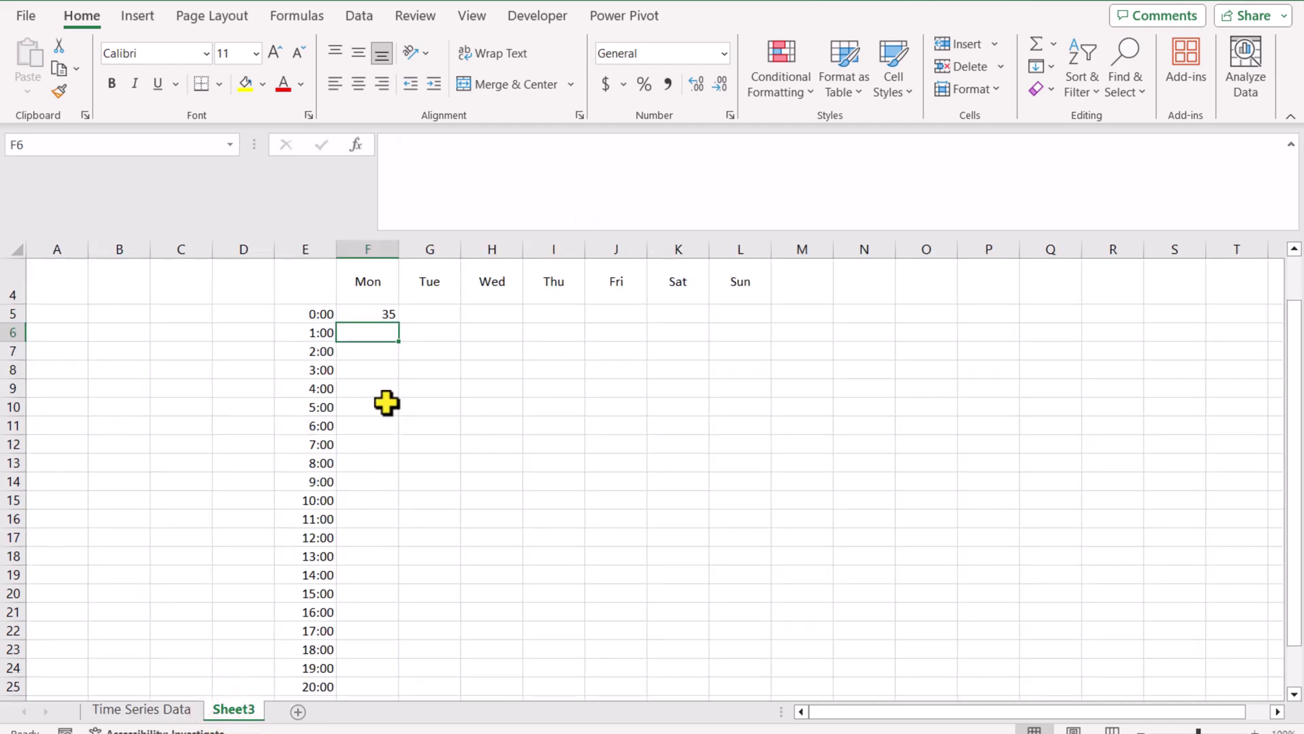
Step: Fill the F5 formula across to H5 and check the copied formula's references in G5
click(385, 310)
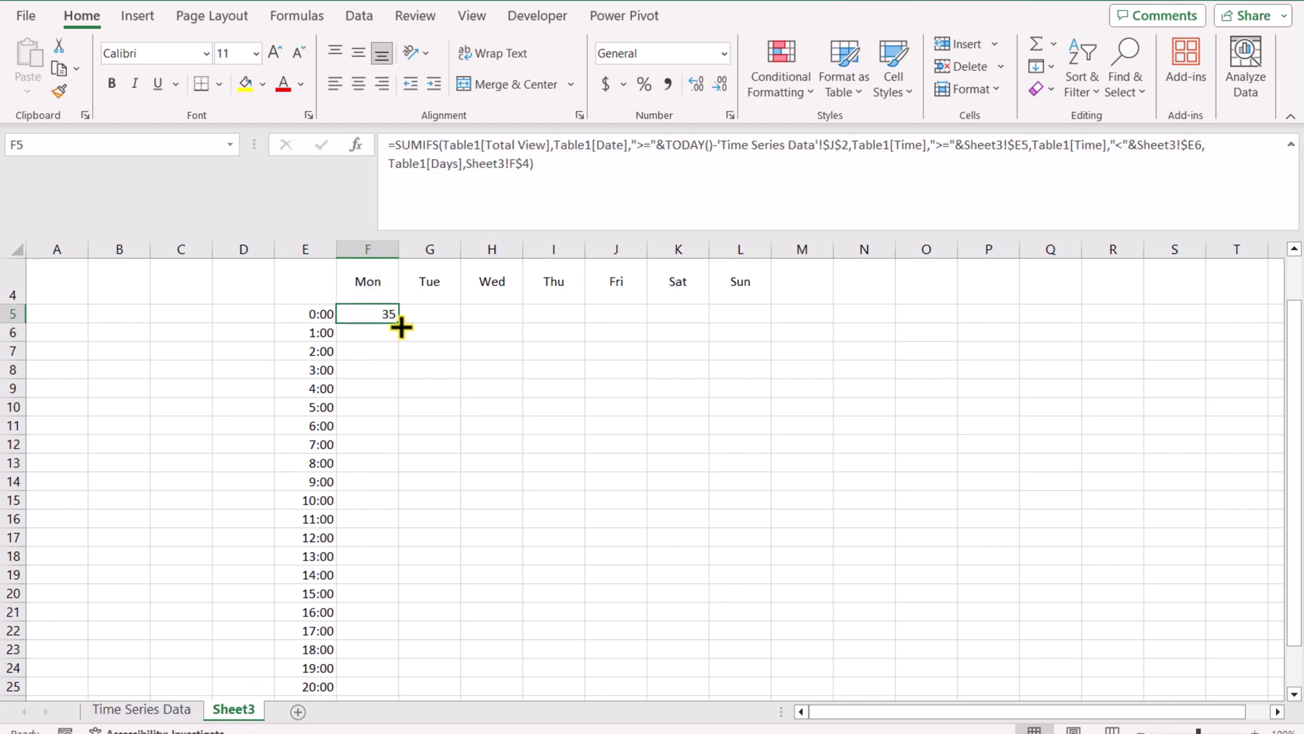
drag(400, 327, 469, 325)
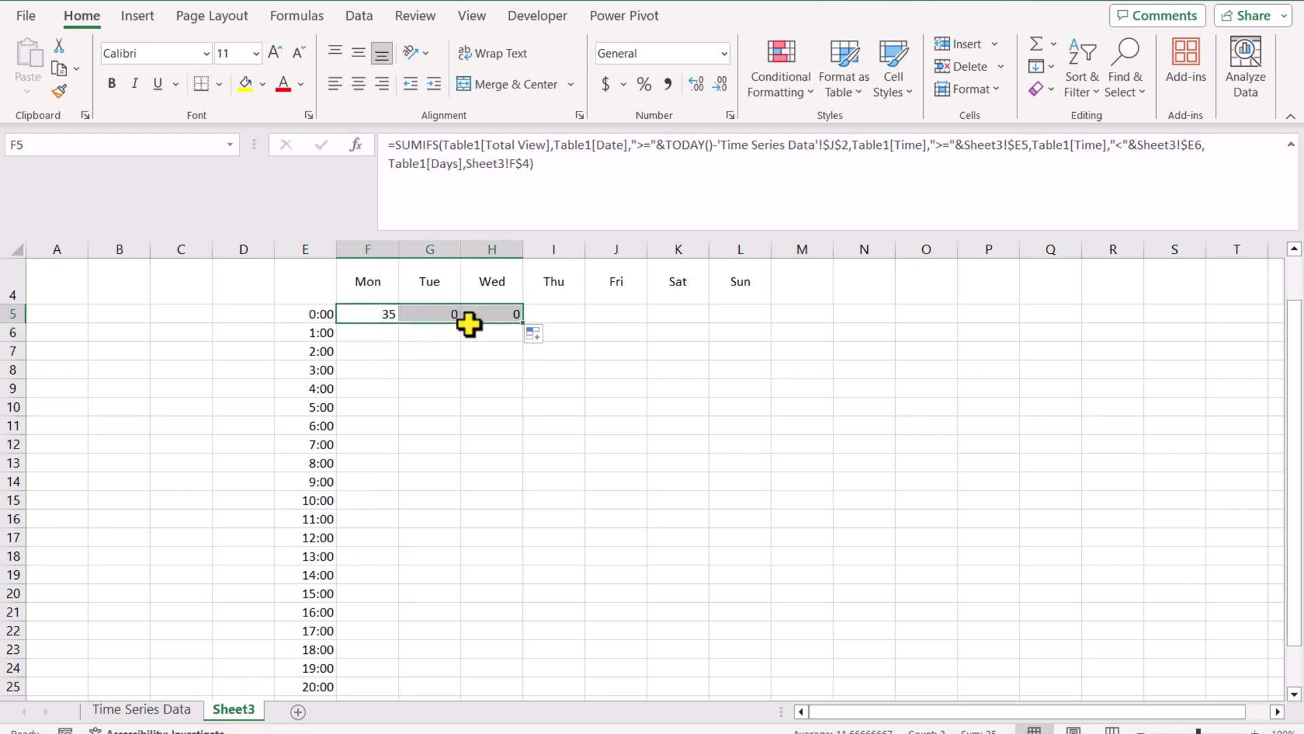
click(436, 316)
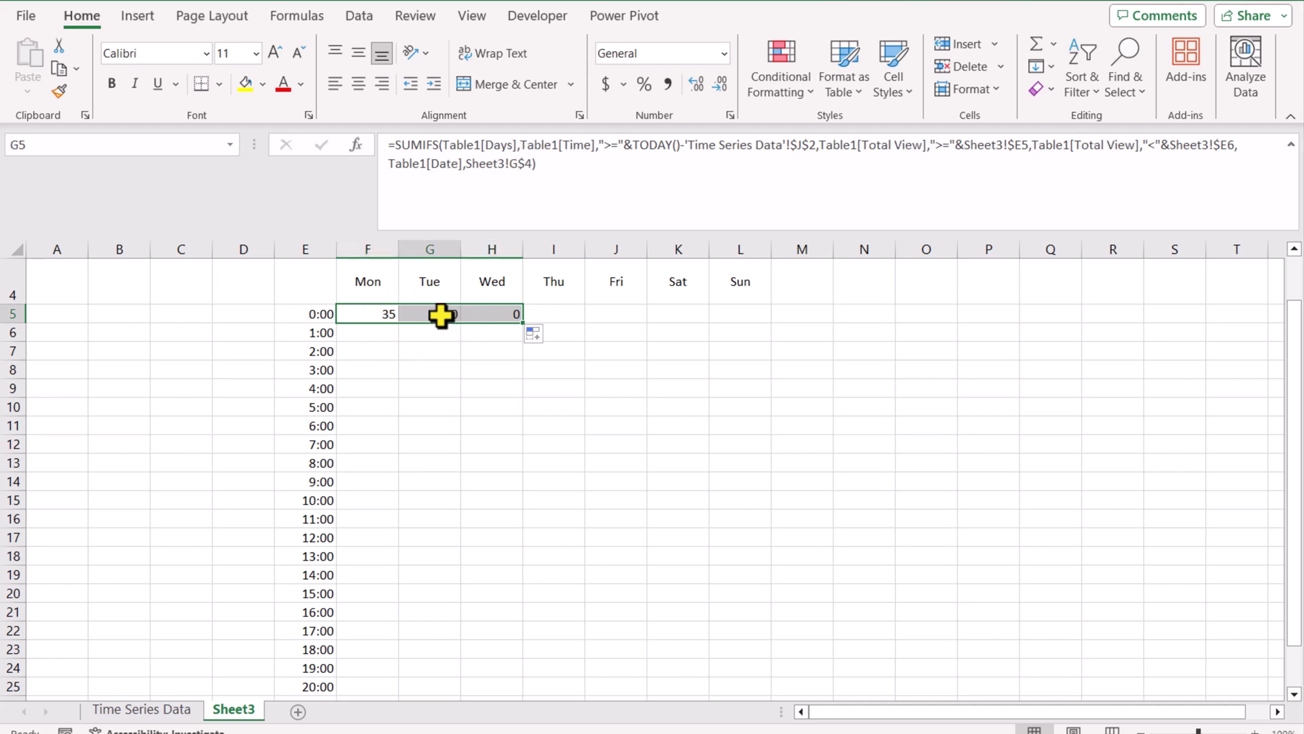
Step: Lock the sum range in the F5 SUMIFS formula by rewriting it as Table1[[Total View]:[Total View]]
click(383, 314)
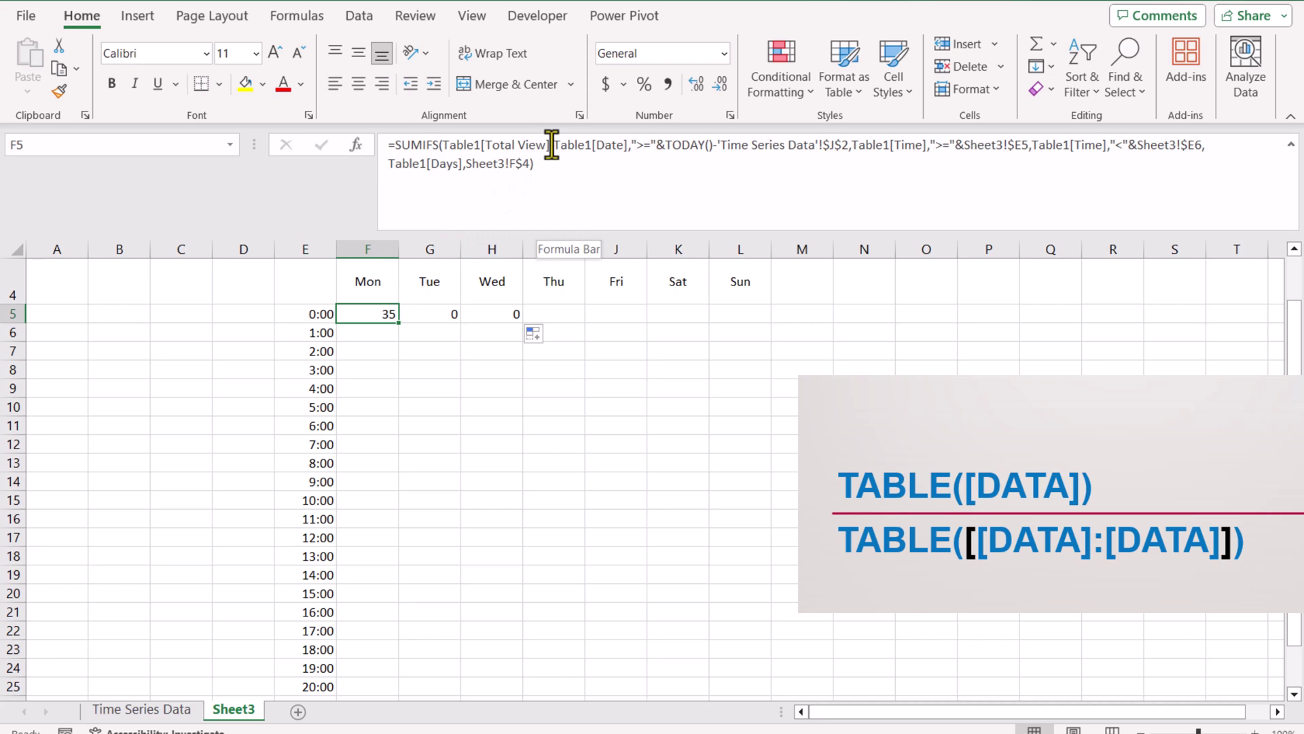
click(552, 145)
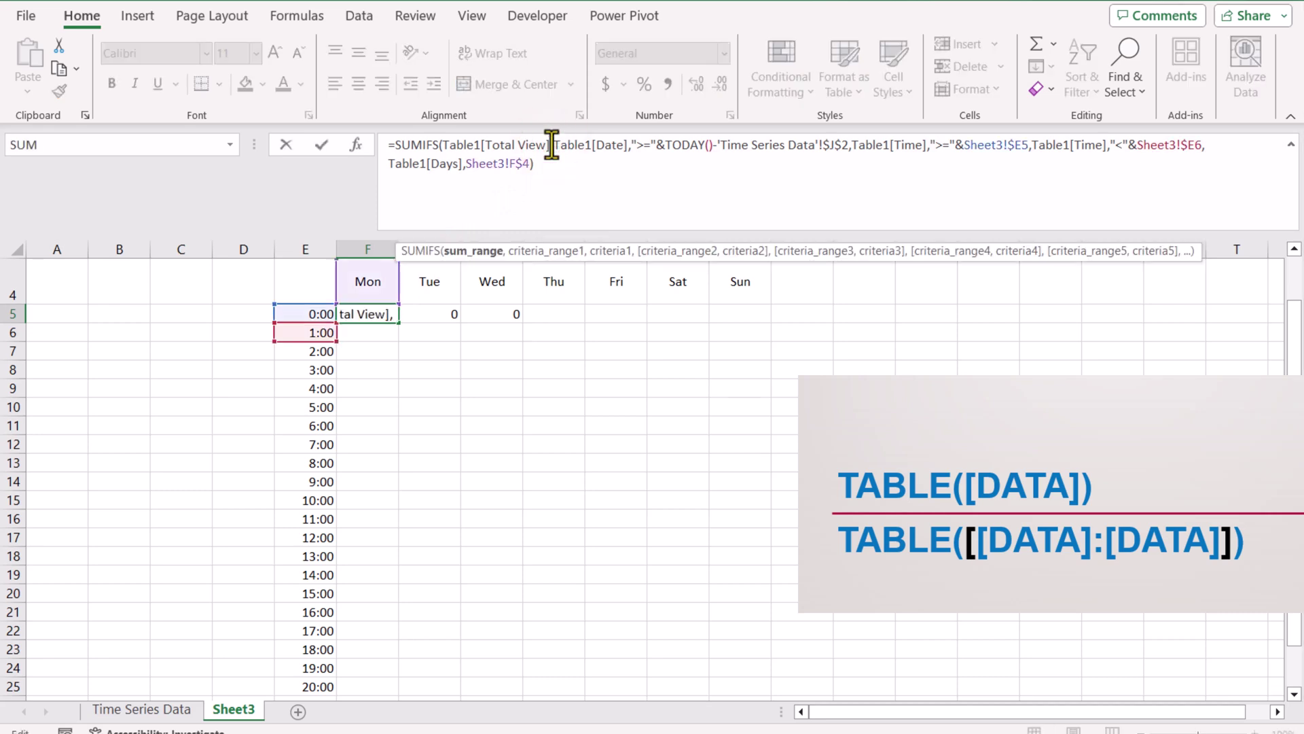
drag(549, 145, 481, 149)
key(ctrl+c)
key(Left)
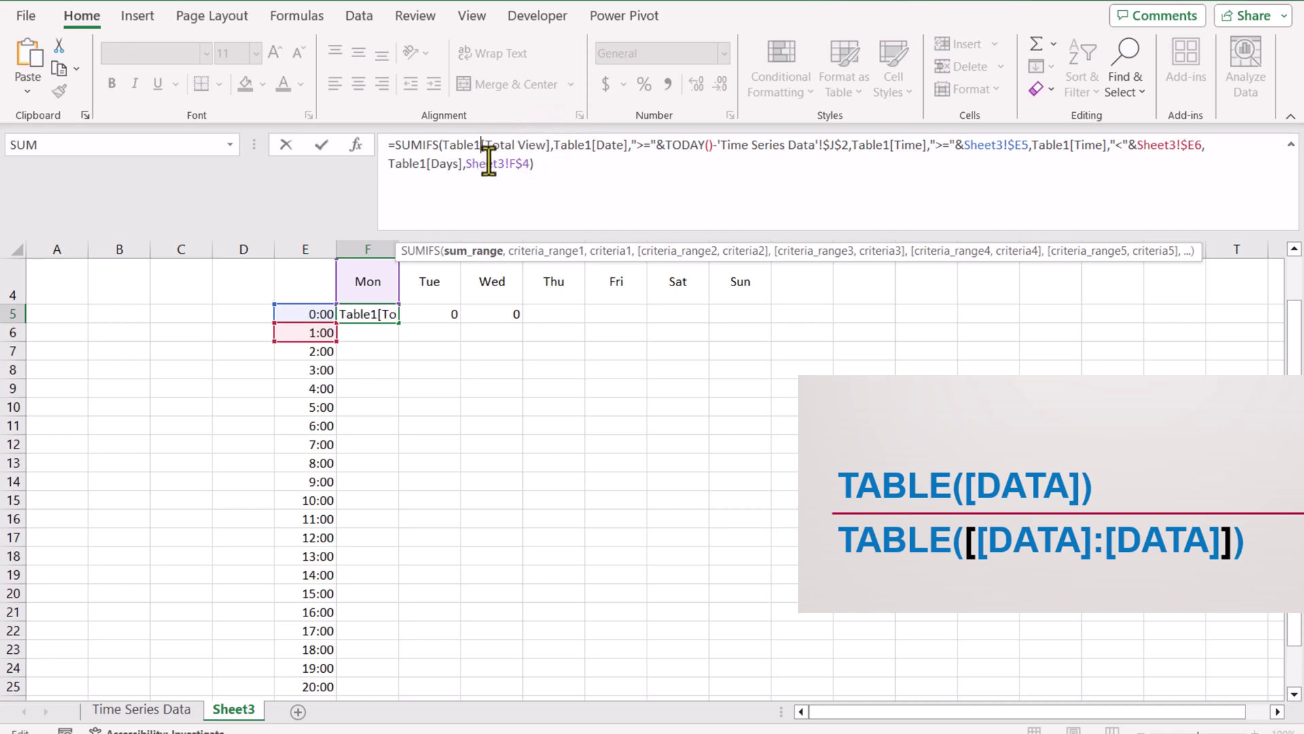
text([)
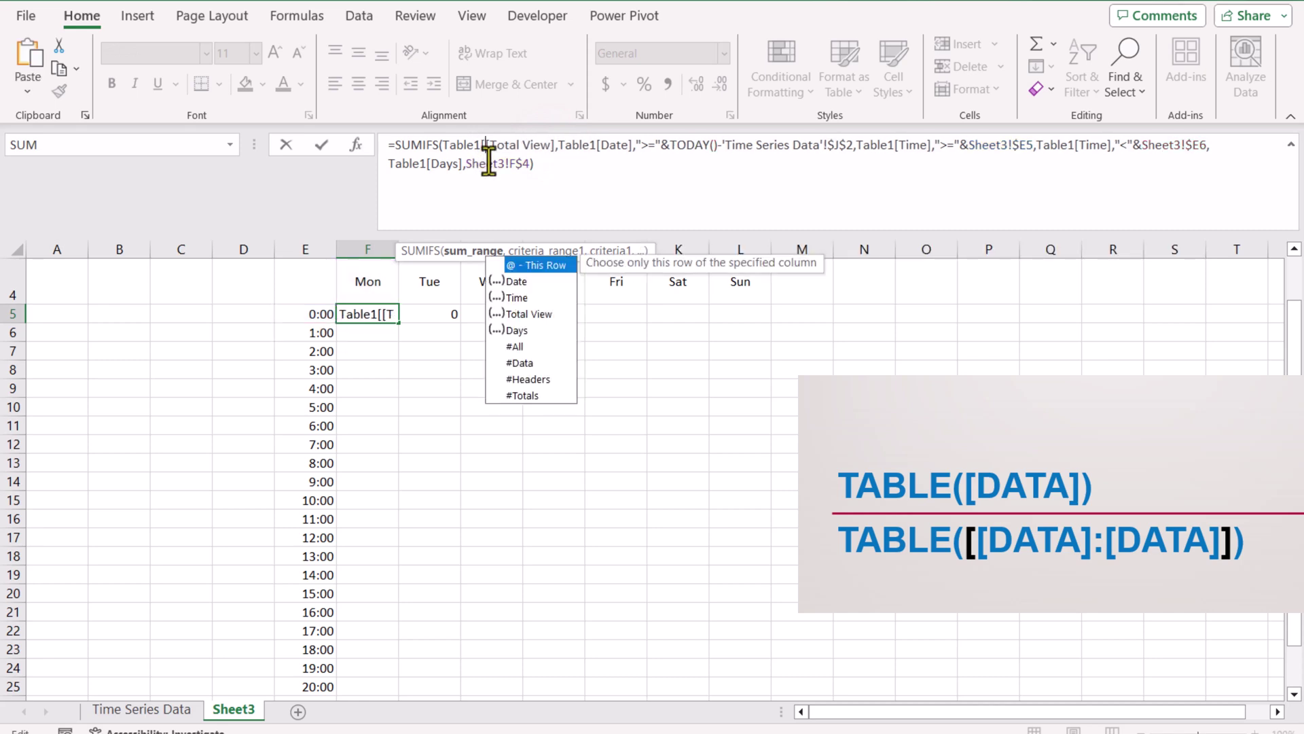
click(553, 145)
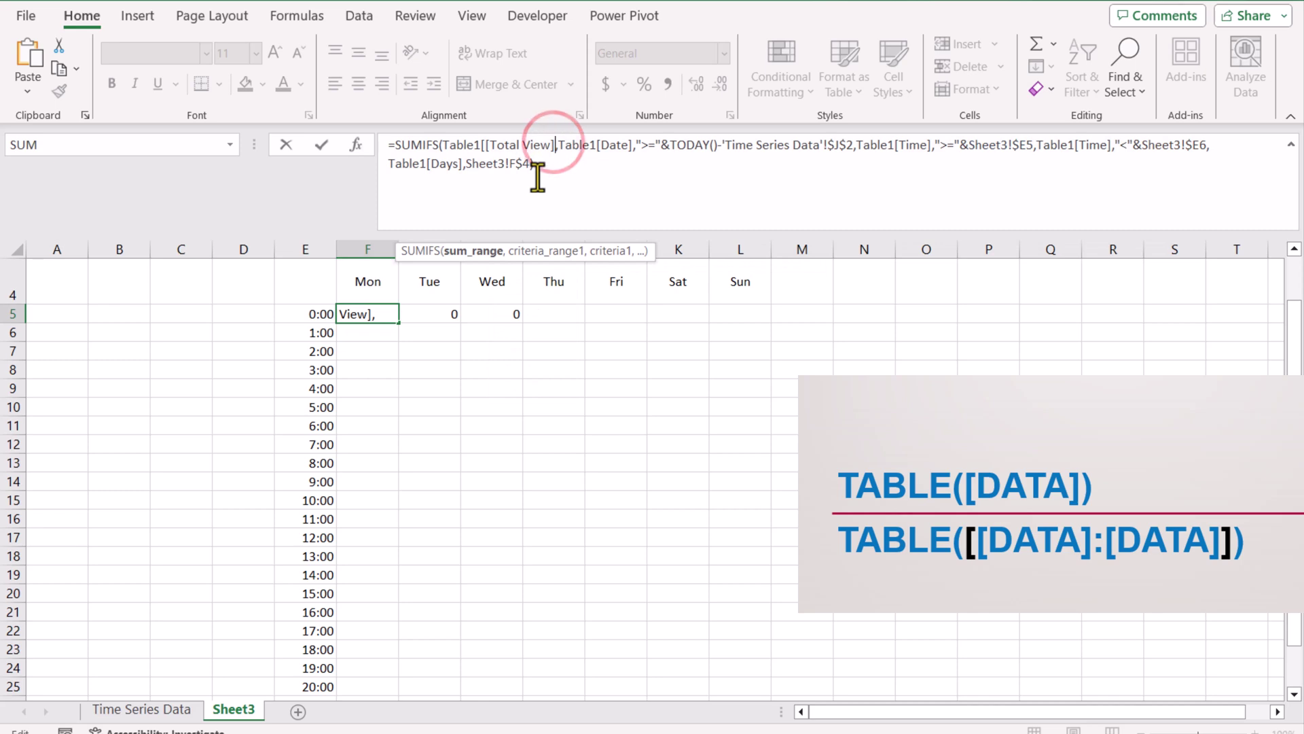
text(:)
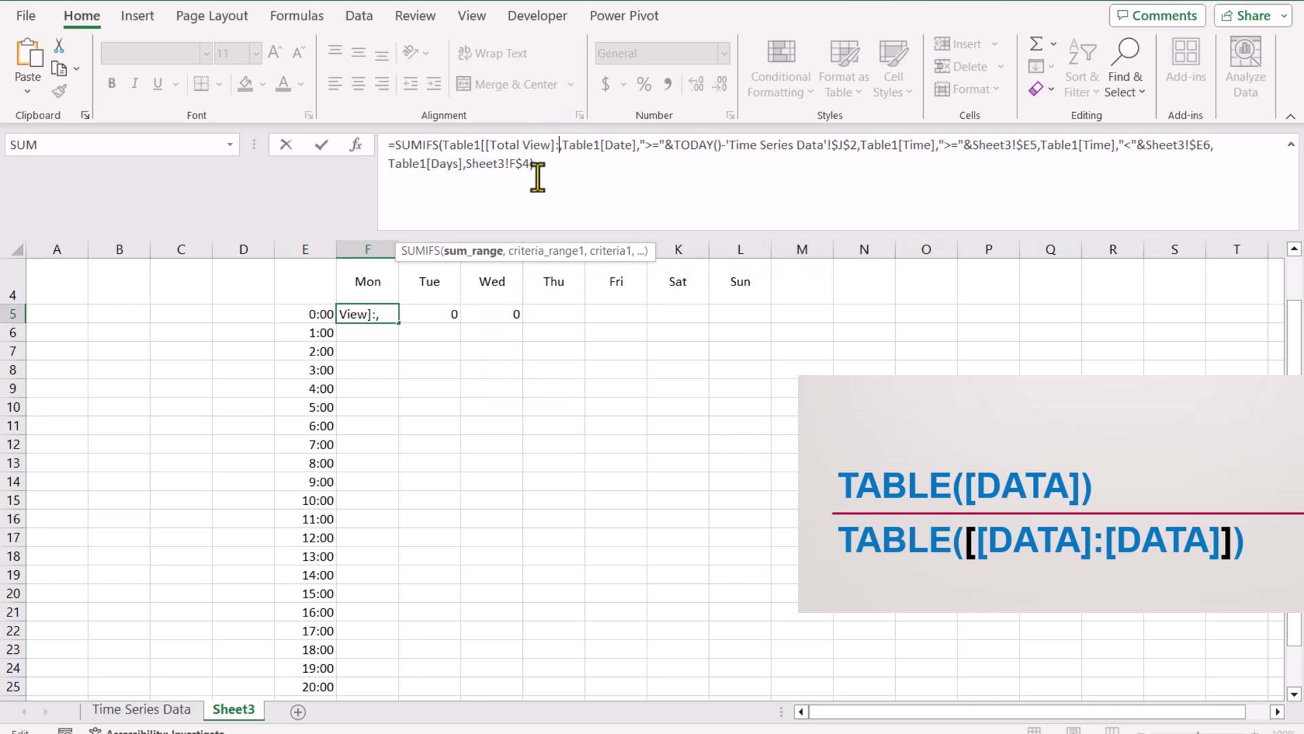
key(ctrl+v)
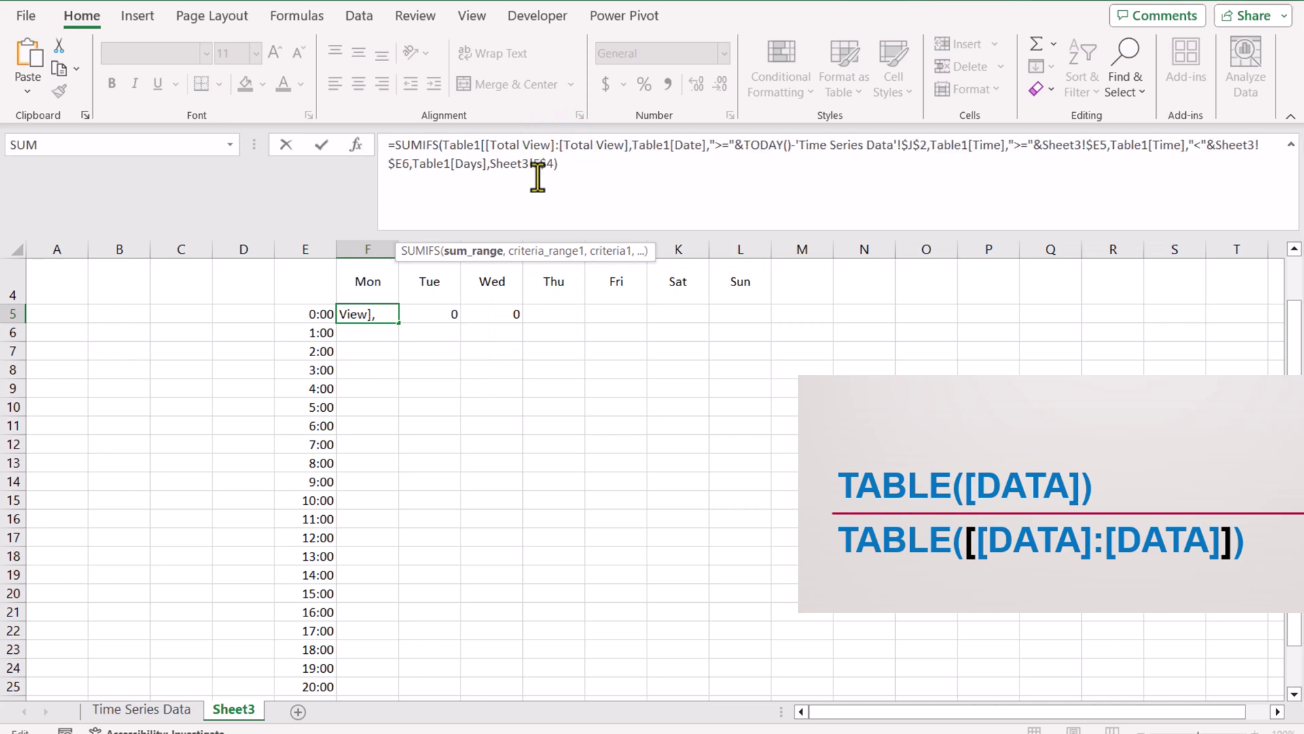
text(])
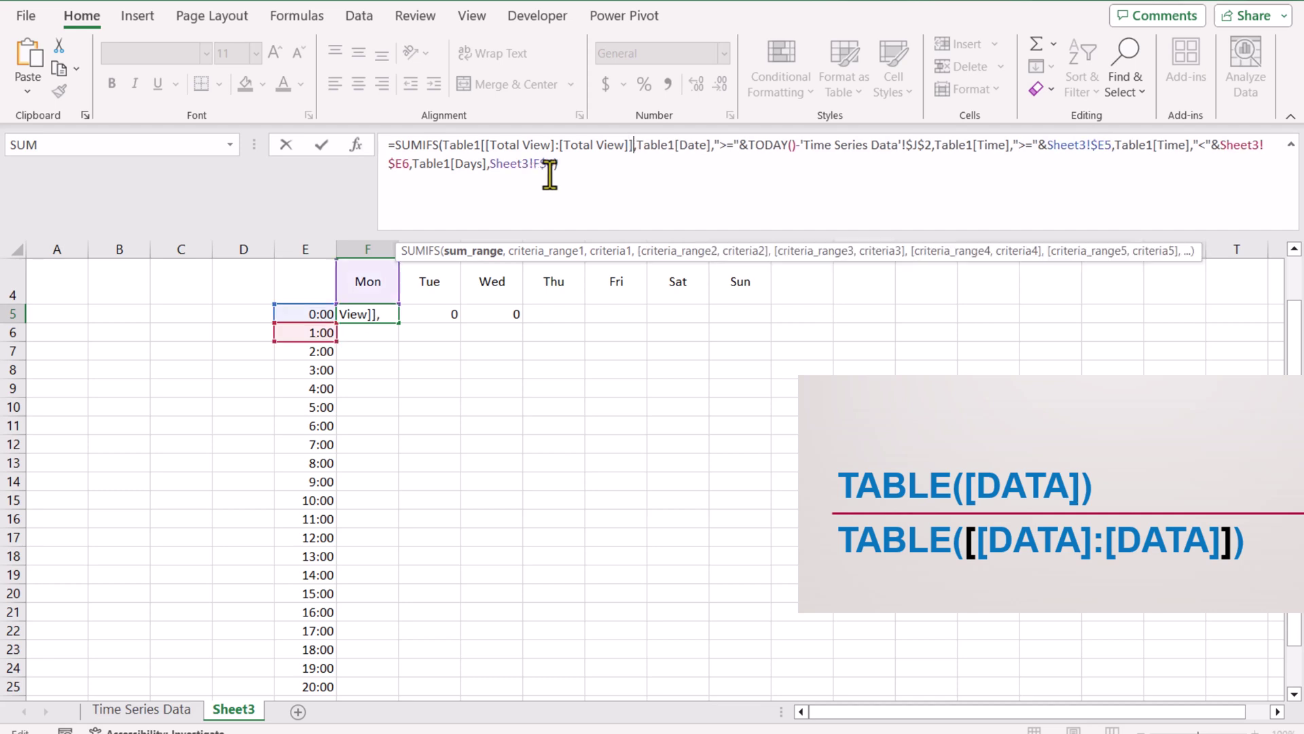
Step: Lock the date criteria range in the F5 formula by rewriting it as Table1[[Date]:[Date]]
click(679, 145)
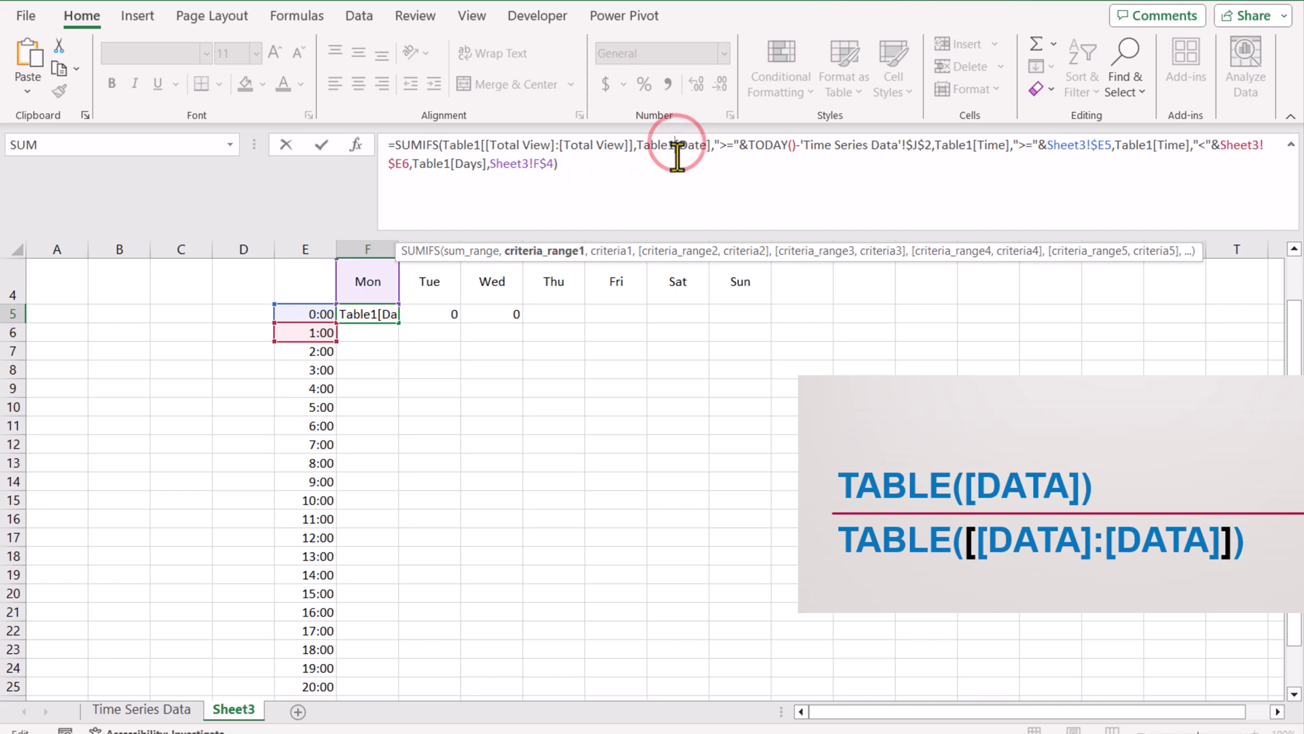
text([)
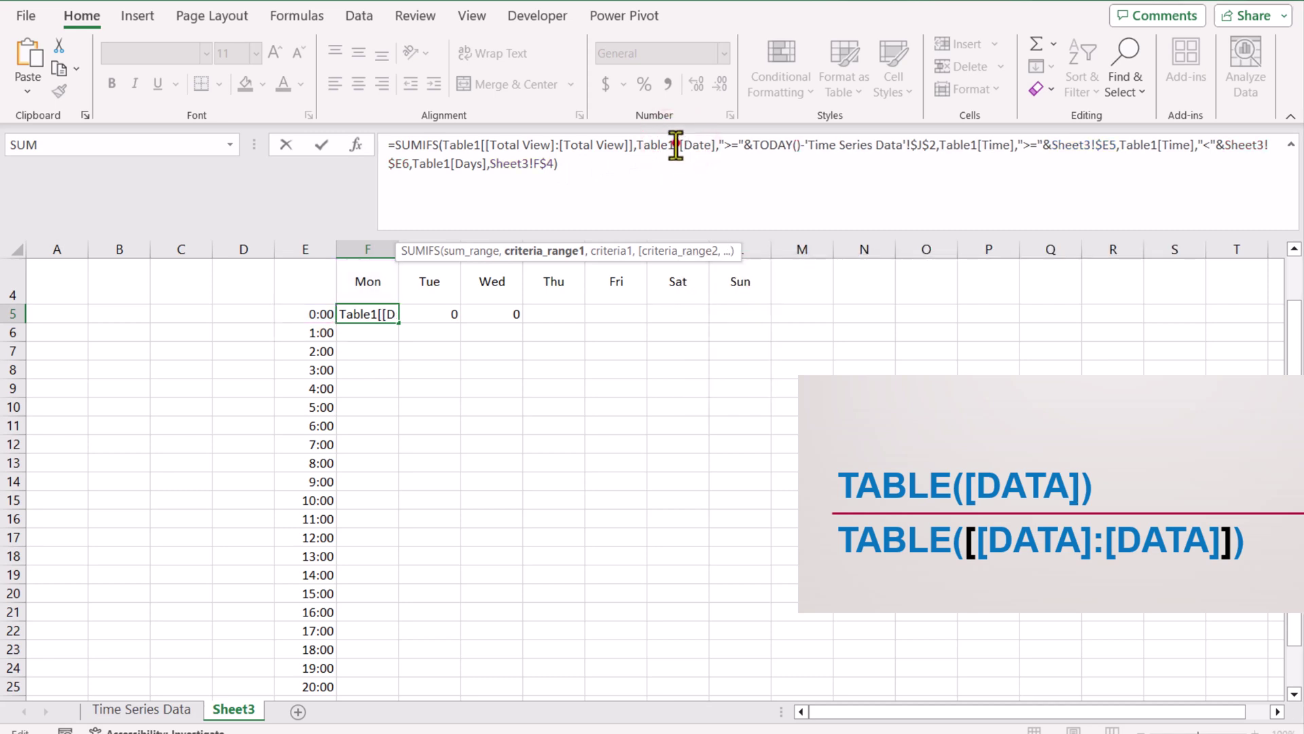
drag(676, 144, 716, 144)
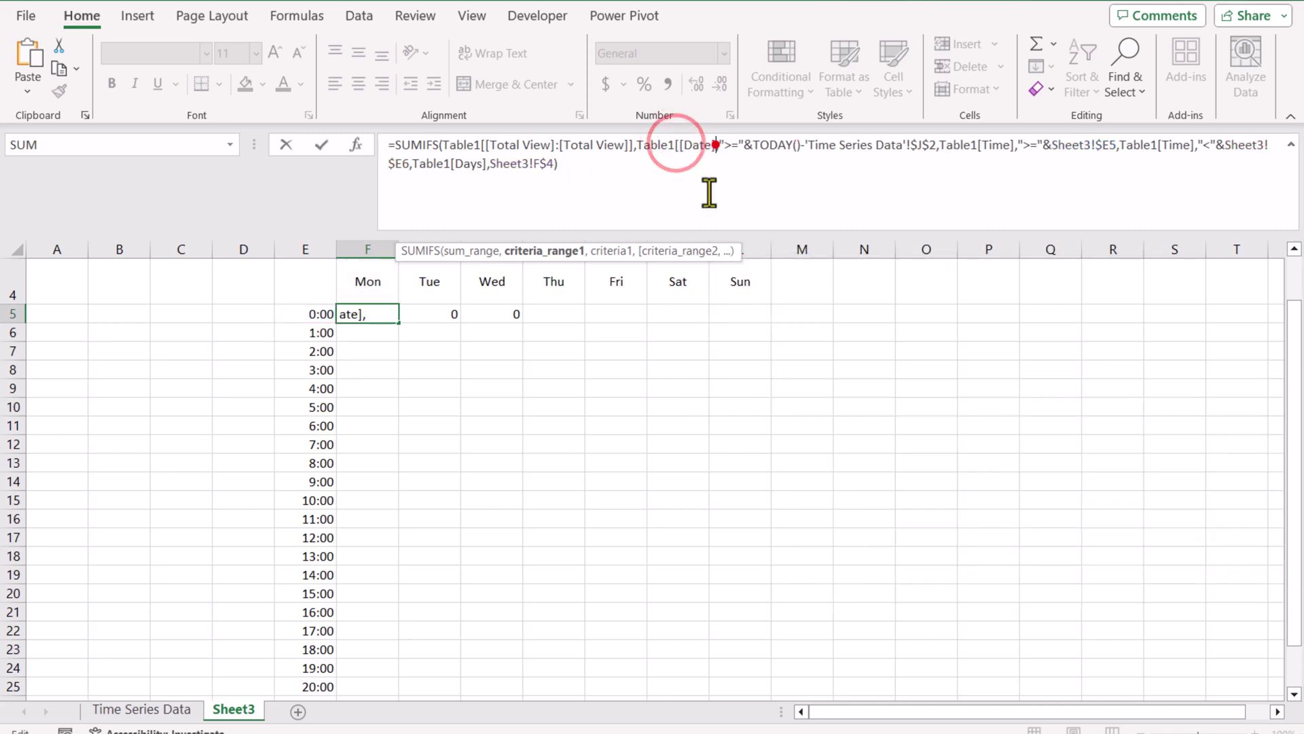
key(Right)
text(:[Date])
click(760, 145)
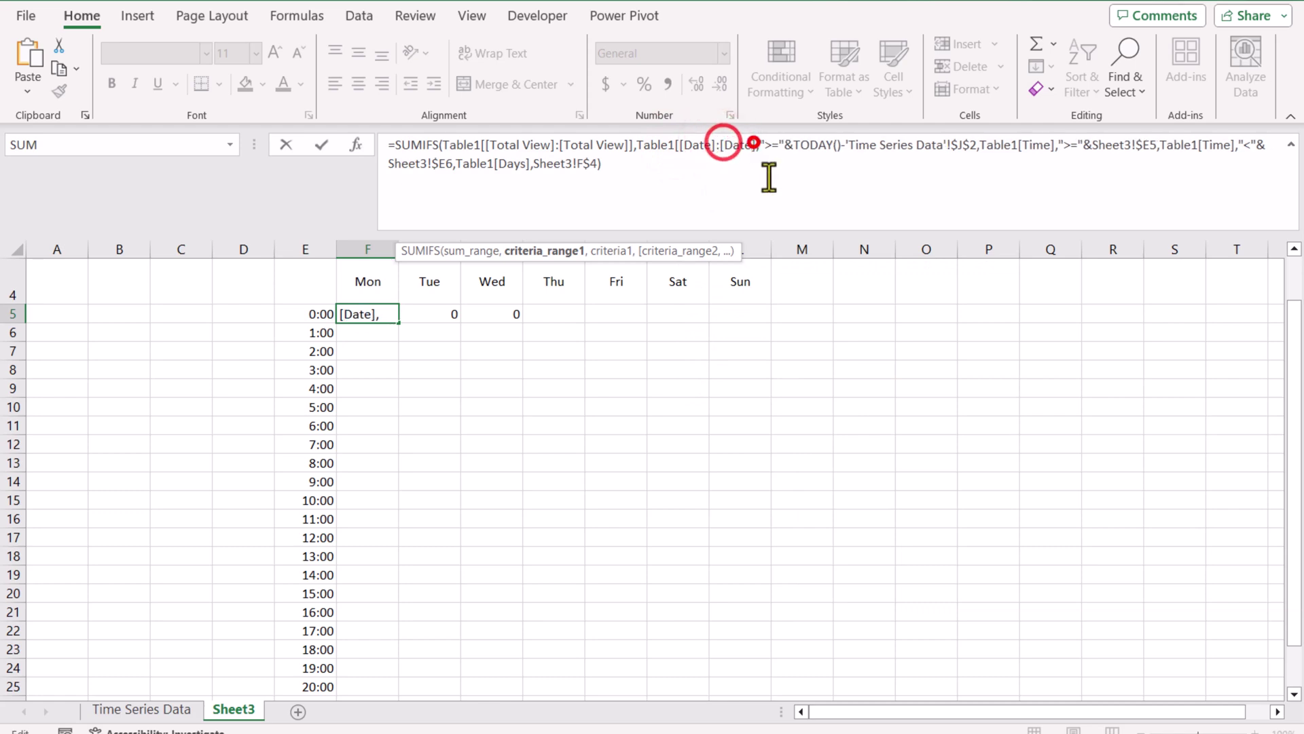
text(])
Step: Lock both time criteria ranges in the F5 formula by rewriting each as Table1[[Time]:[Time]]
click(1027, 144)
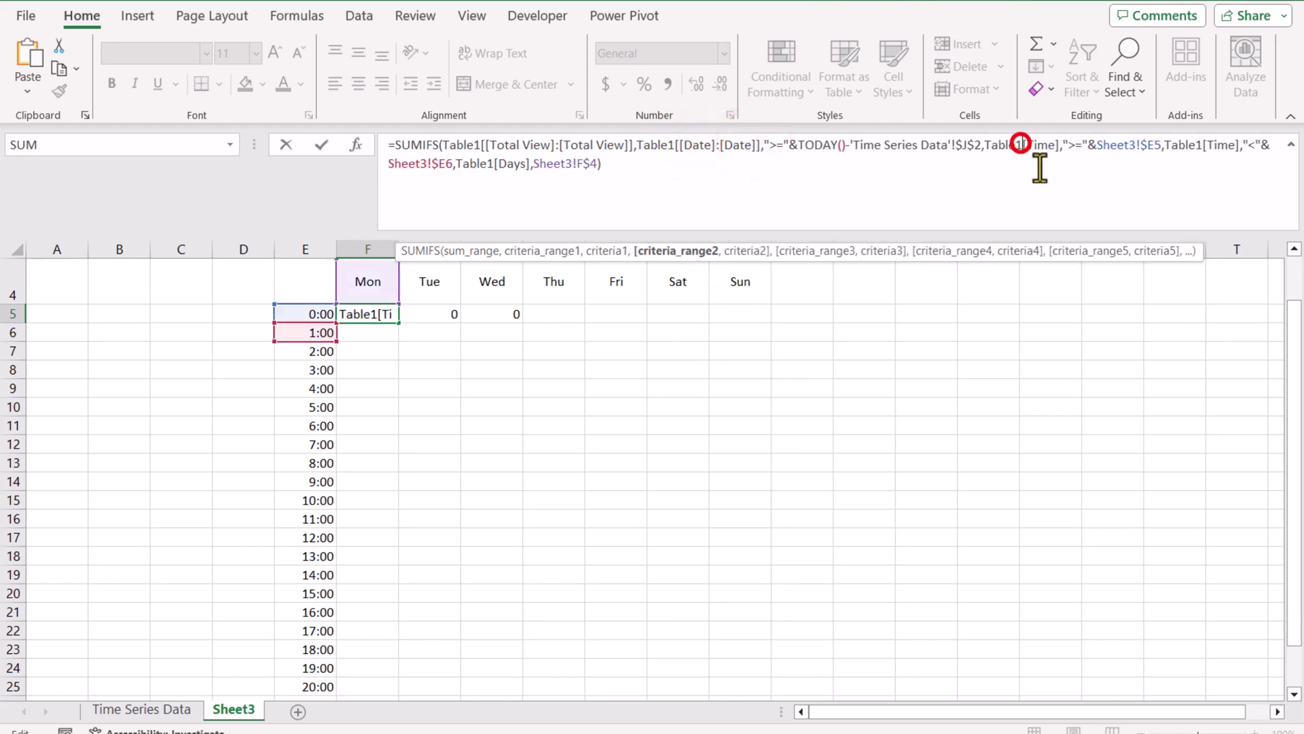
text([)
drag(1026, 145, 1063, 151)
click(1063, 148)
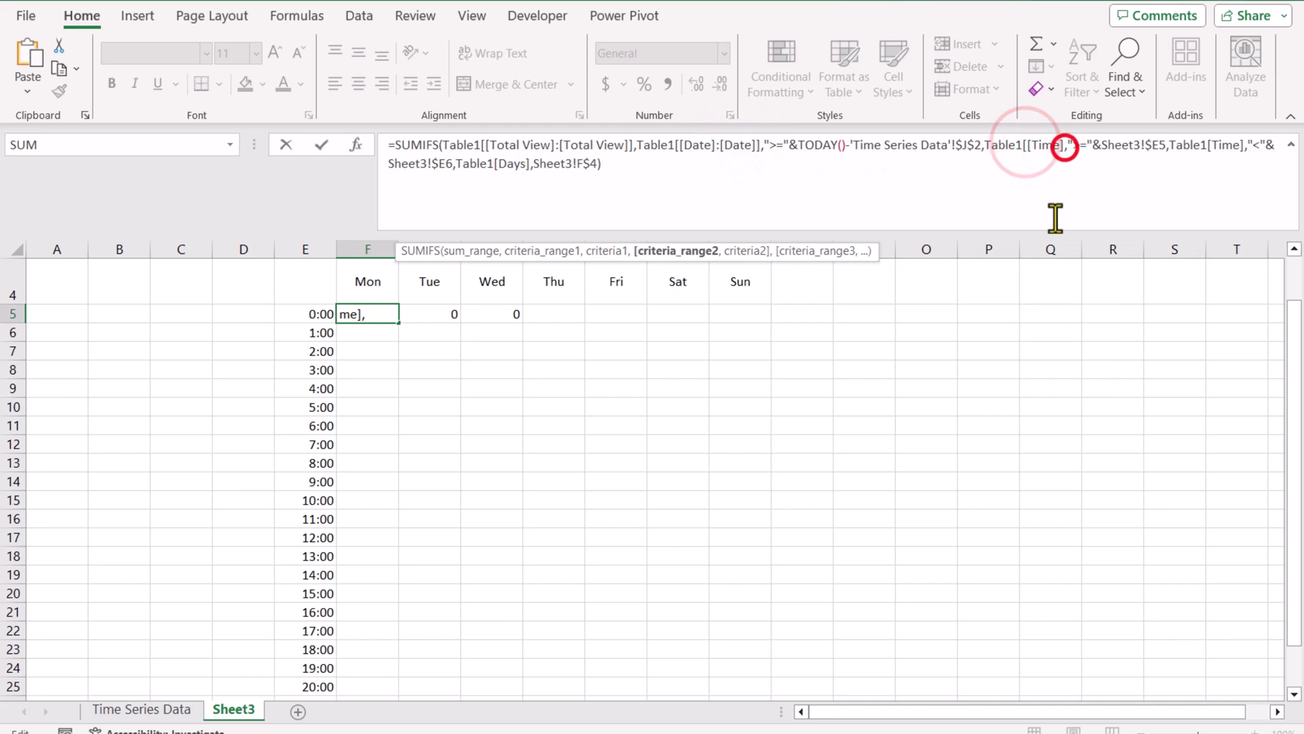
text(:[Time]])
click(429, 163)
text([Time]:[Time]])
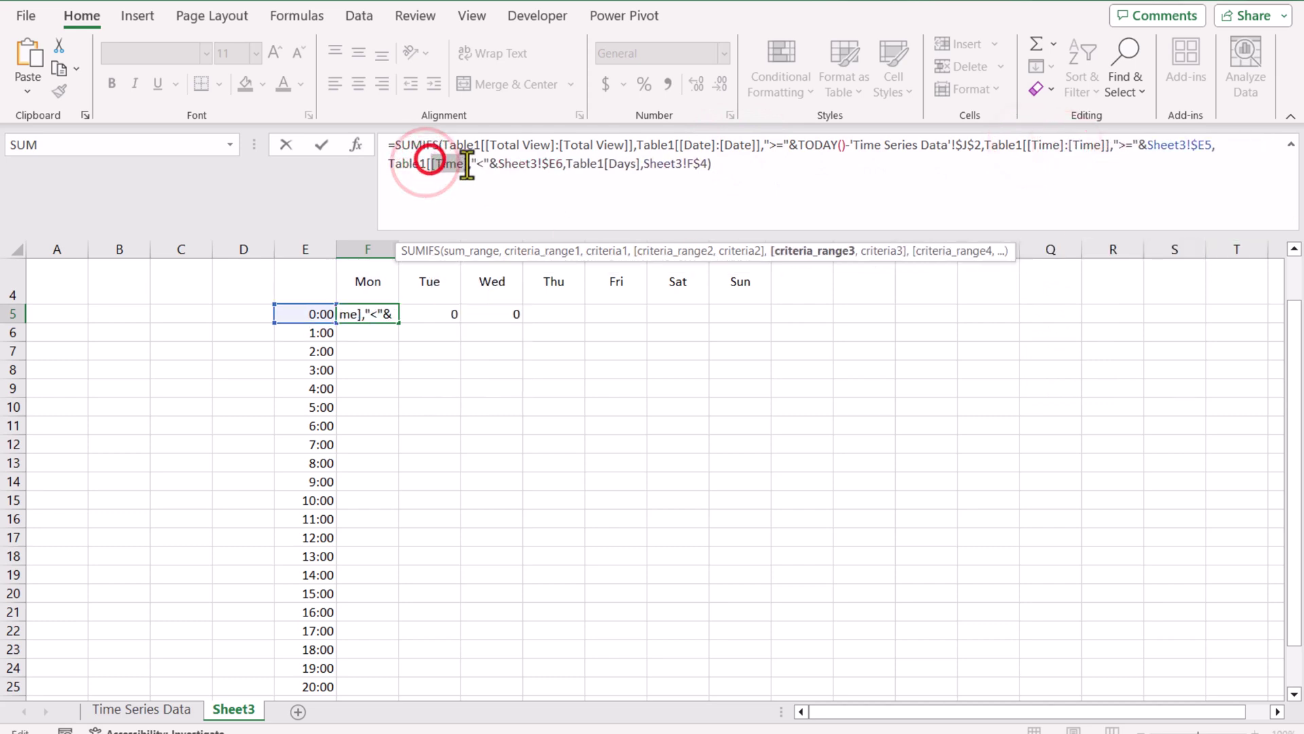
Step: Rewrite the weekday criteria range as Table1[[Days]:[Days]] and commit the F5 formula
click(651, 163)
text([Time)
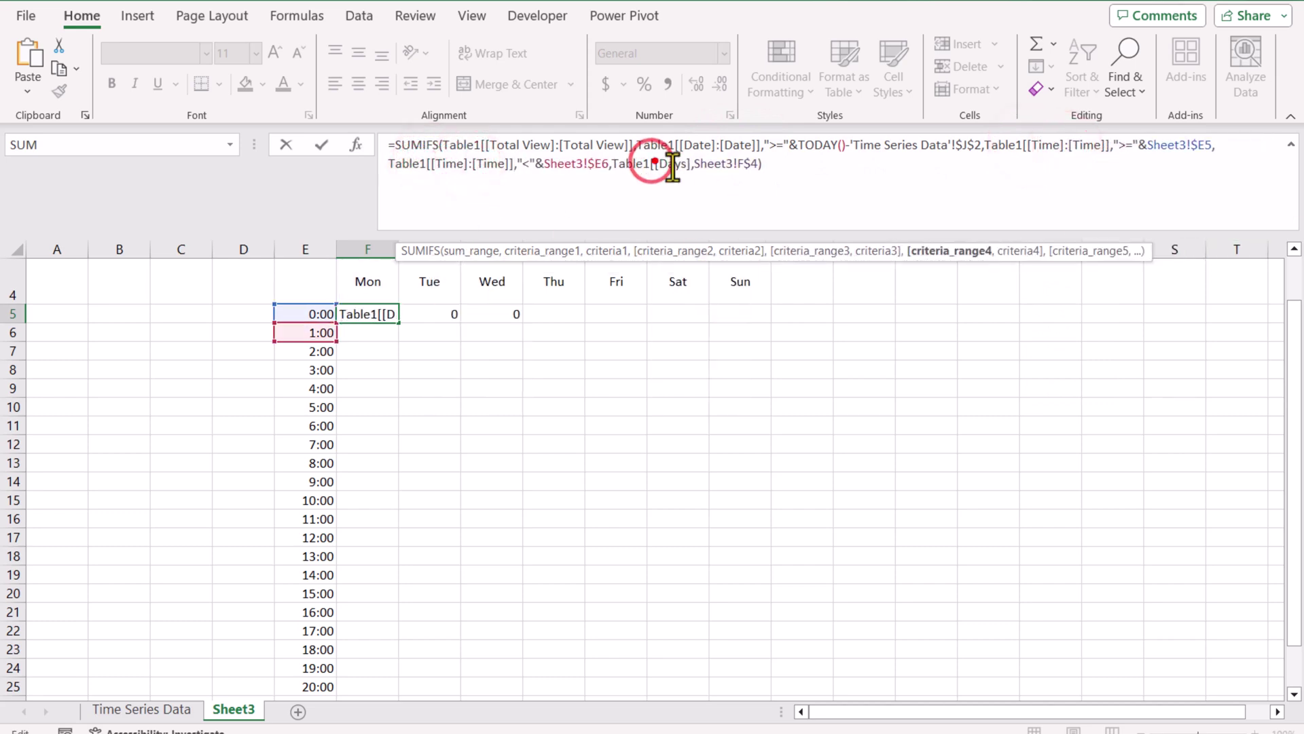
click(691, 163)
text(:[Days]])
click(775, 164)
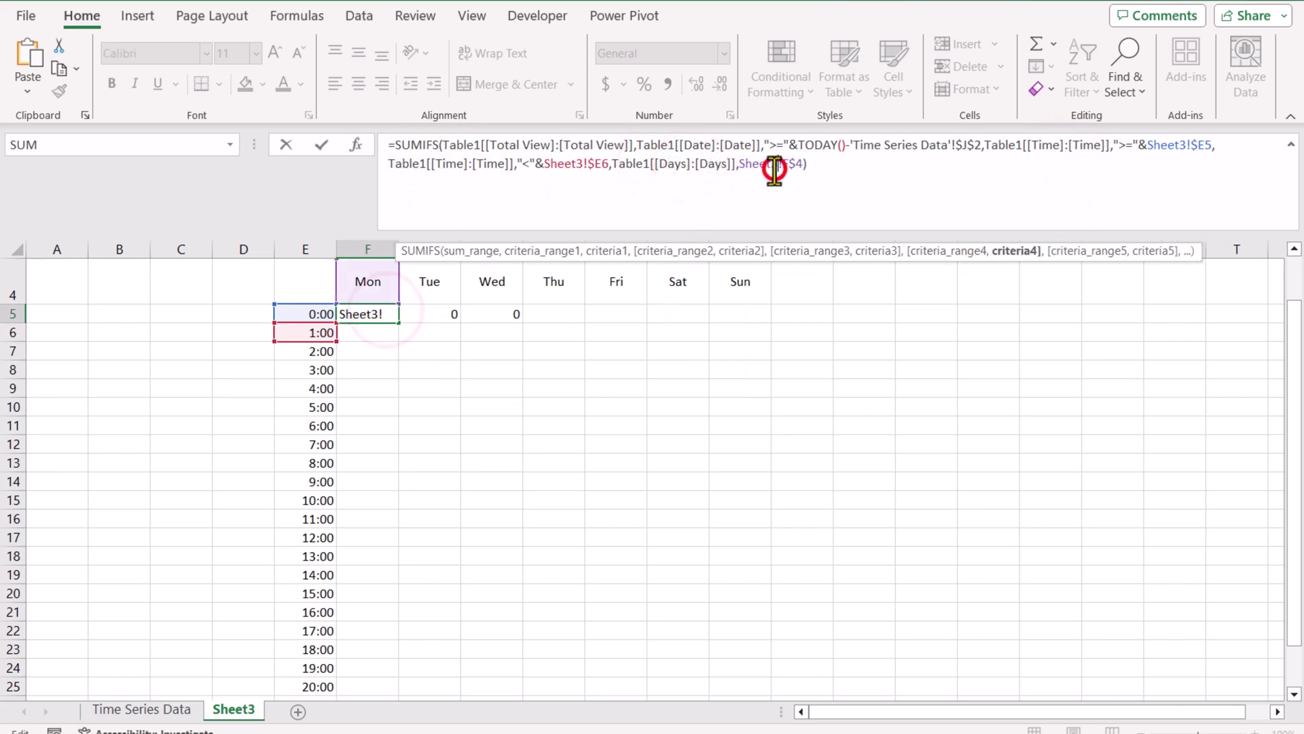
key(Return)
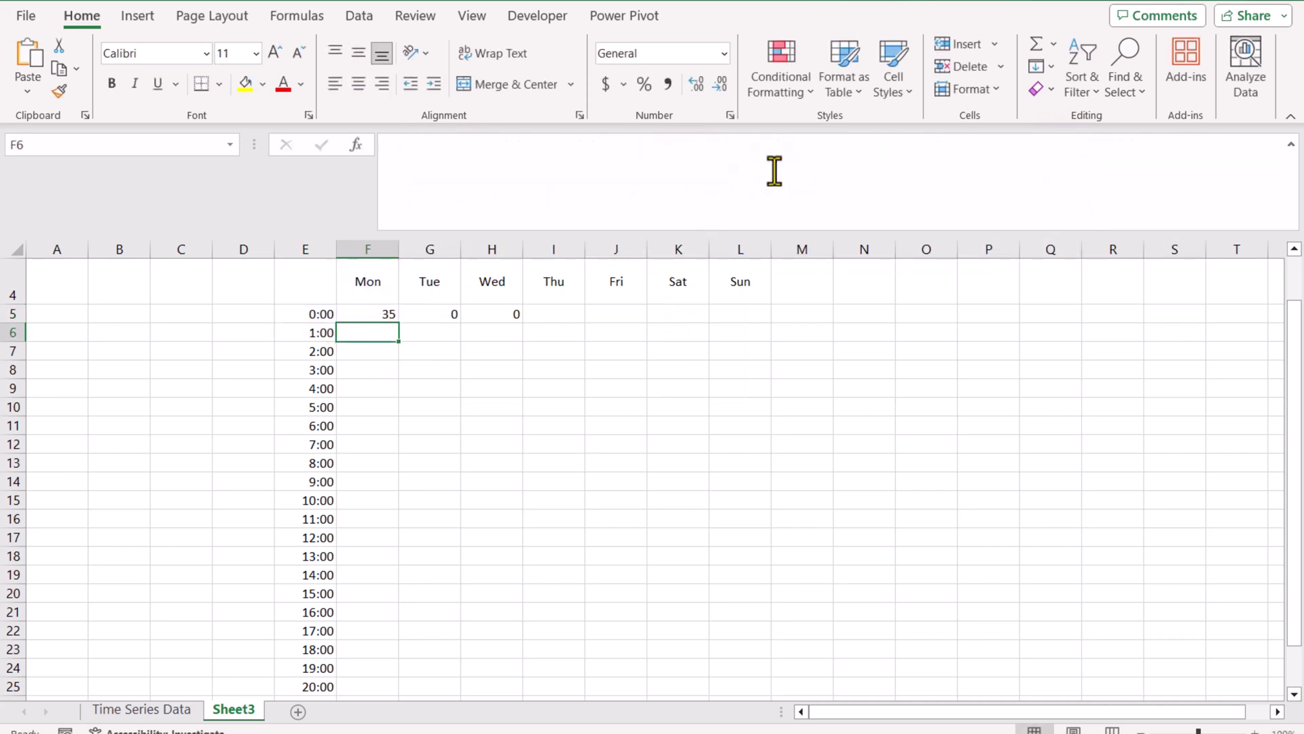
Step: Fill the F5 formula across to L5 for all weekdays and down to row 28 for all hours
click(390, 314)
drag(394, 319, 740, 321)
click(740, 321)
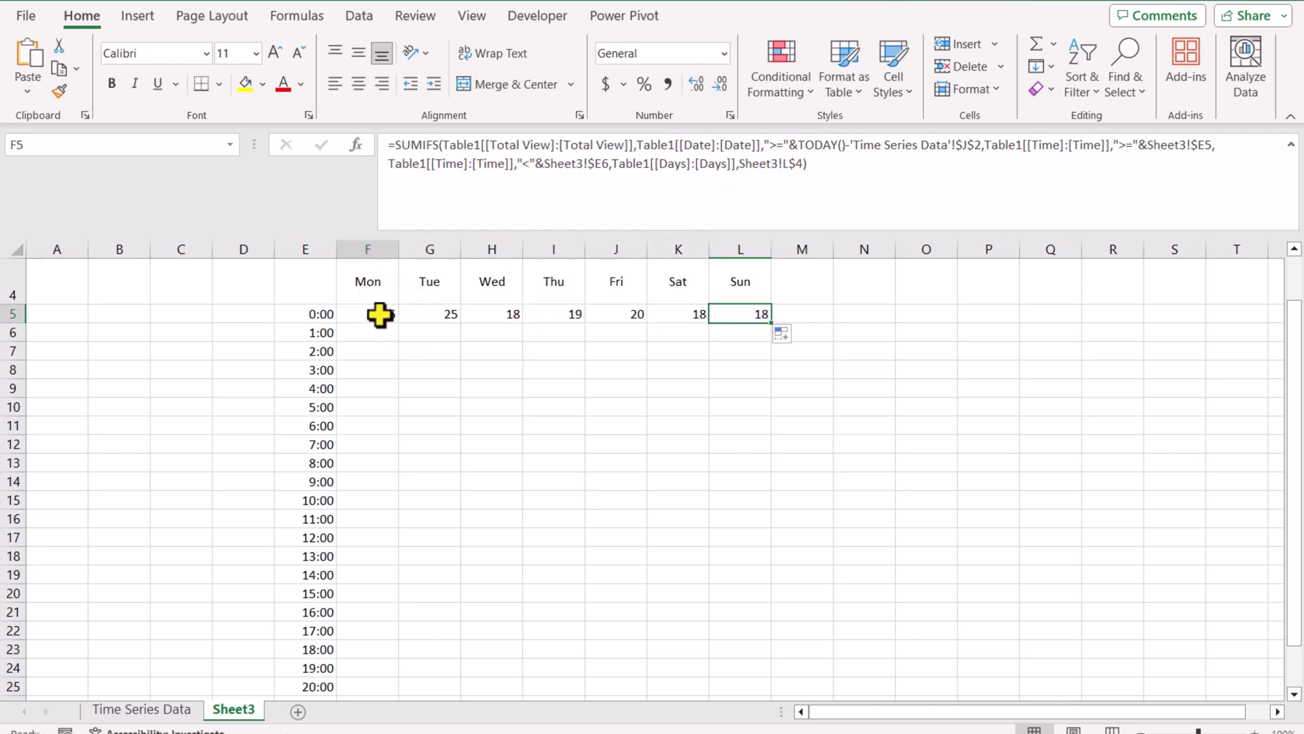
drag(379, 315, 722, 317)
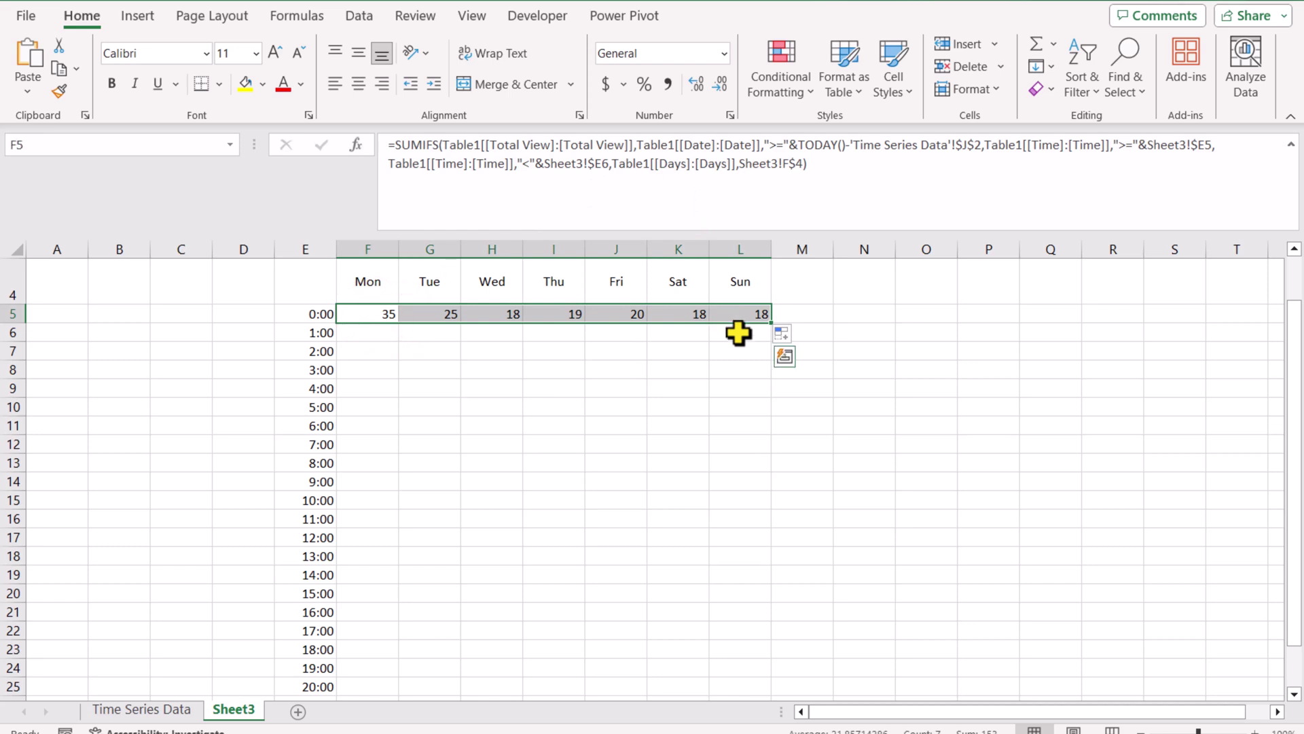
scroll(740, 333, down, 1)
drag(774, 272, 673, 642)
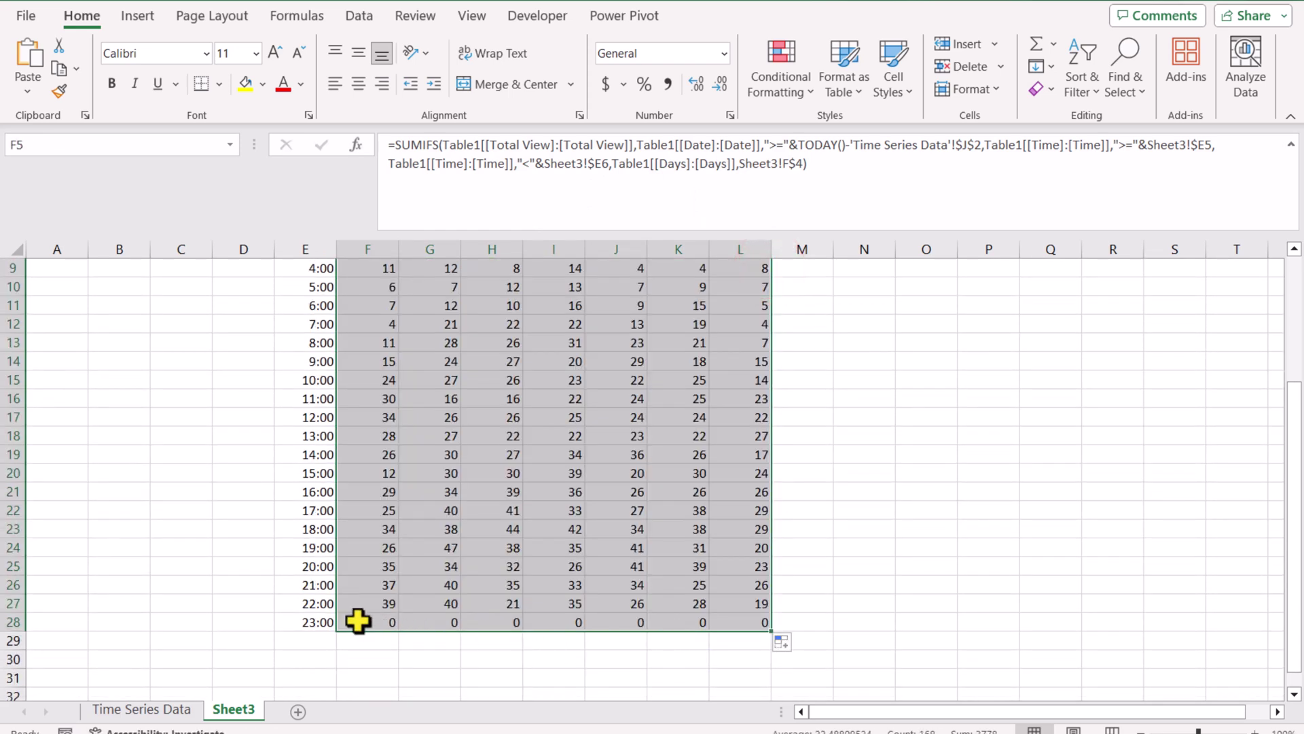
Step: Remove the upper time criterion Table1[[Time]:[Time]],"<"&Sheet3!$E29 from the Monday 23:00 formula in F28
scroll(397, 616, up, 3)
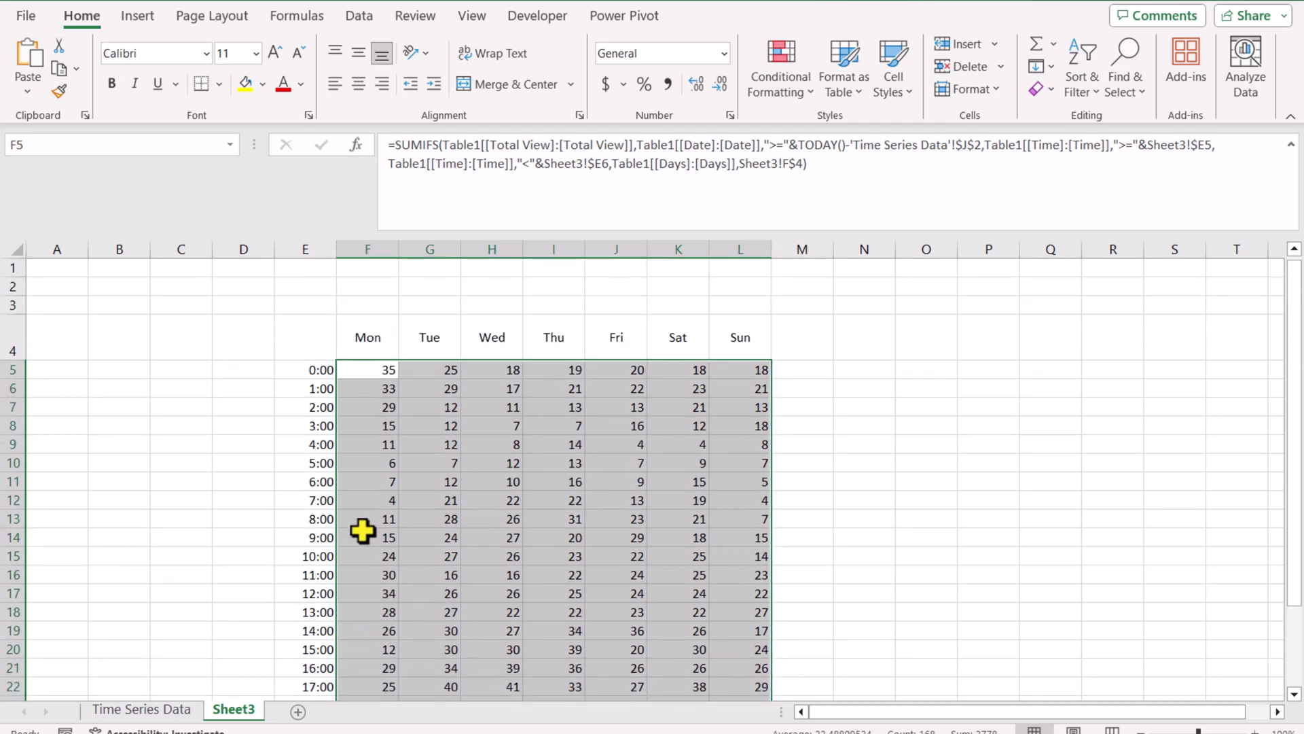
double_click(390, 372)
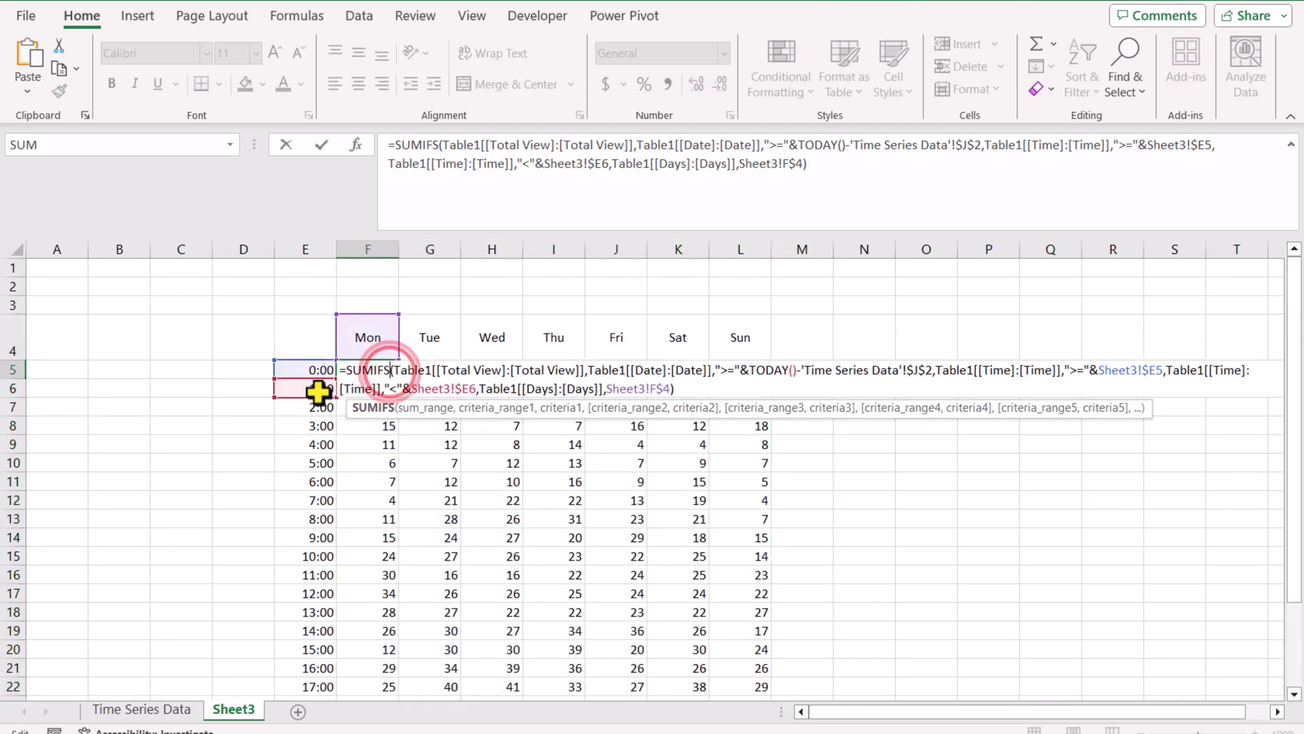
scroll(356, 411, down, 6)
click(373, 418)
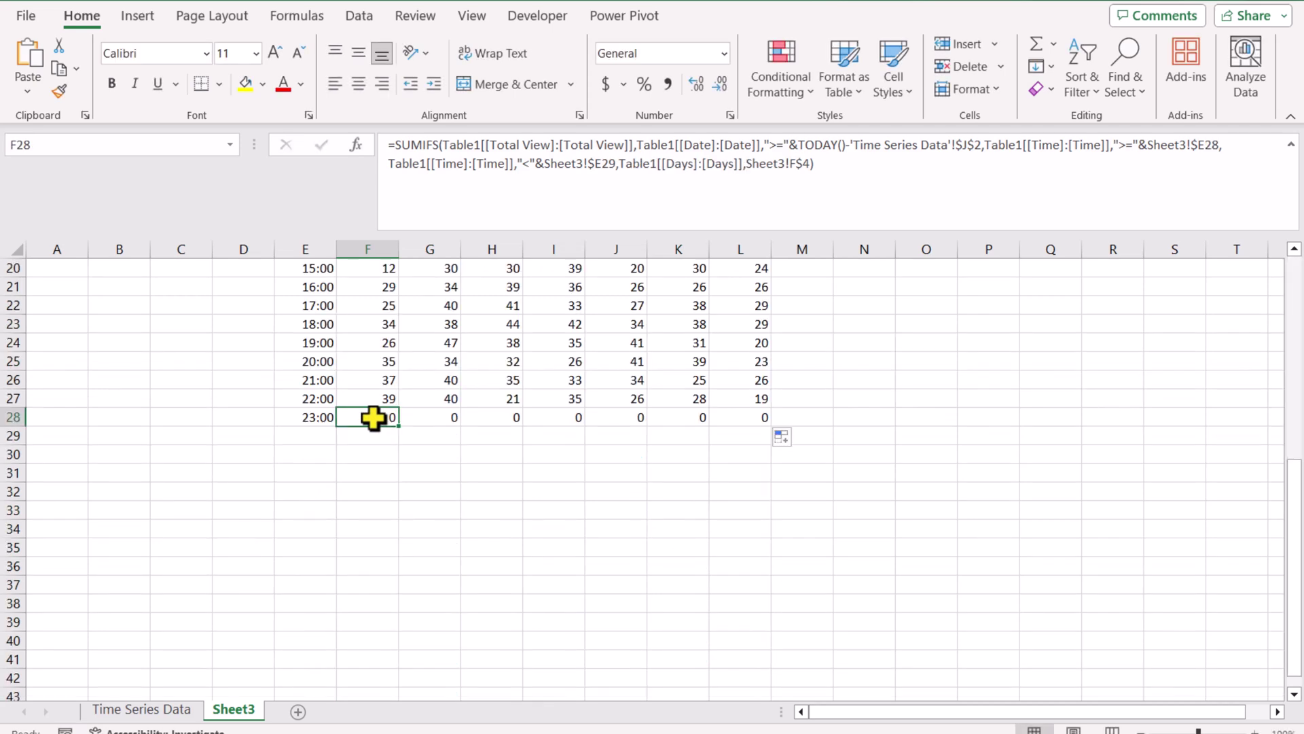
double_click(373, 418)
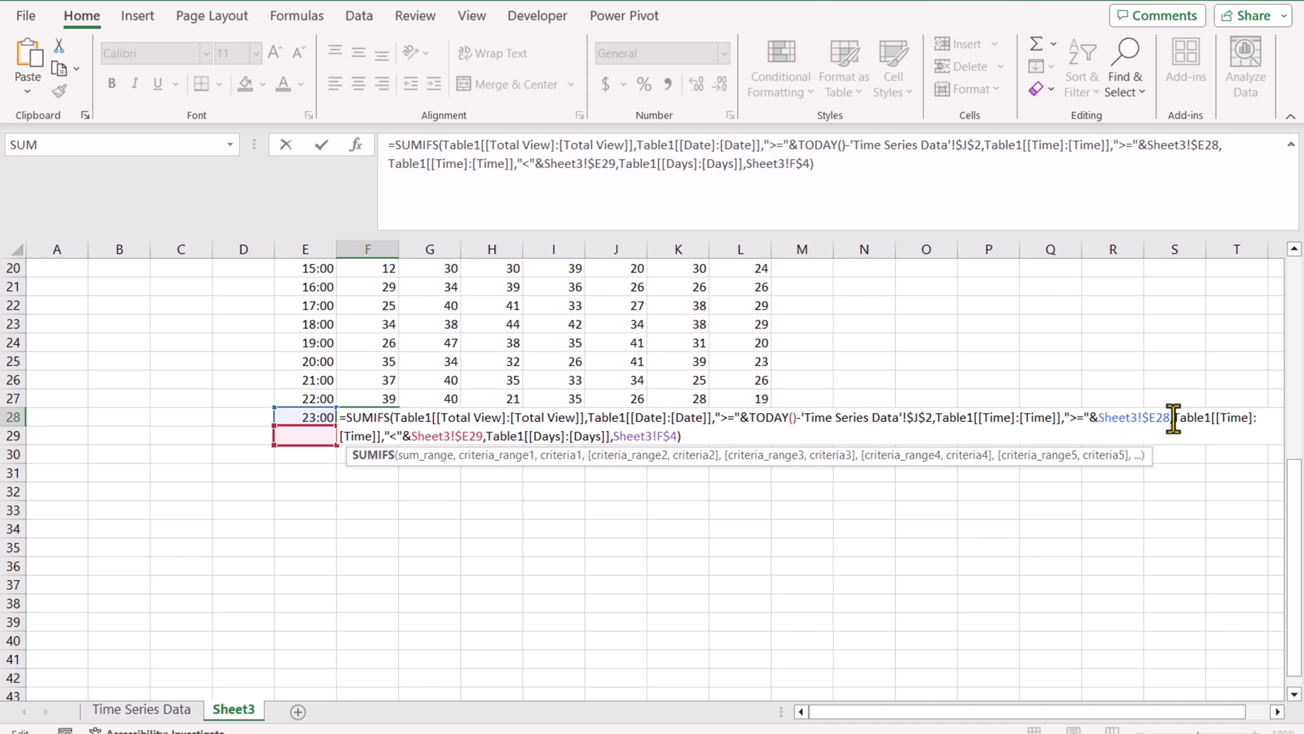
drag(1173, 418, 480, 456)
key(Delete)
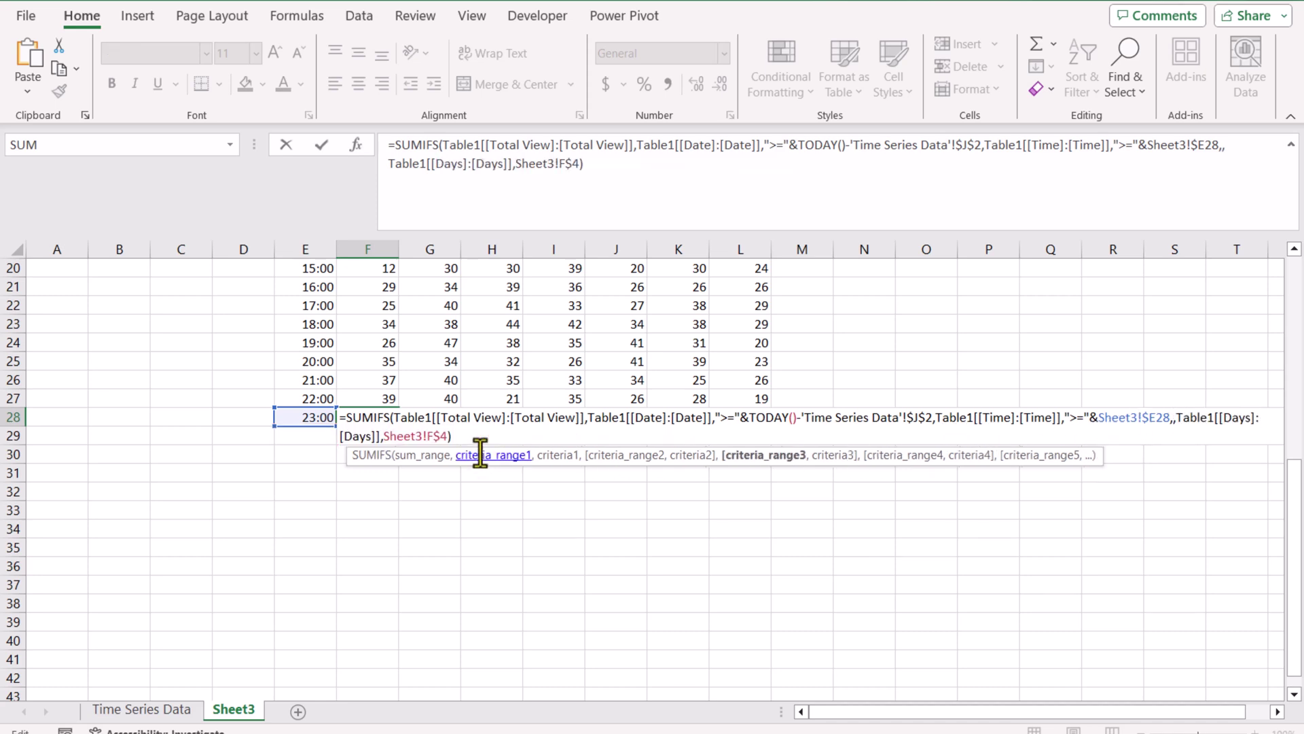
key(Delete)
key(Return)
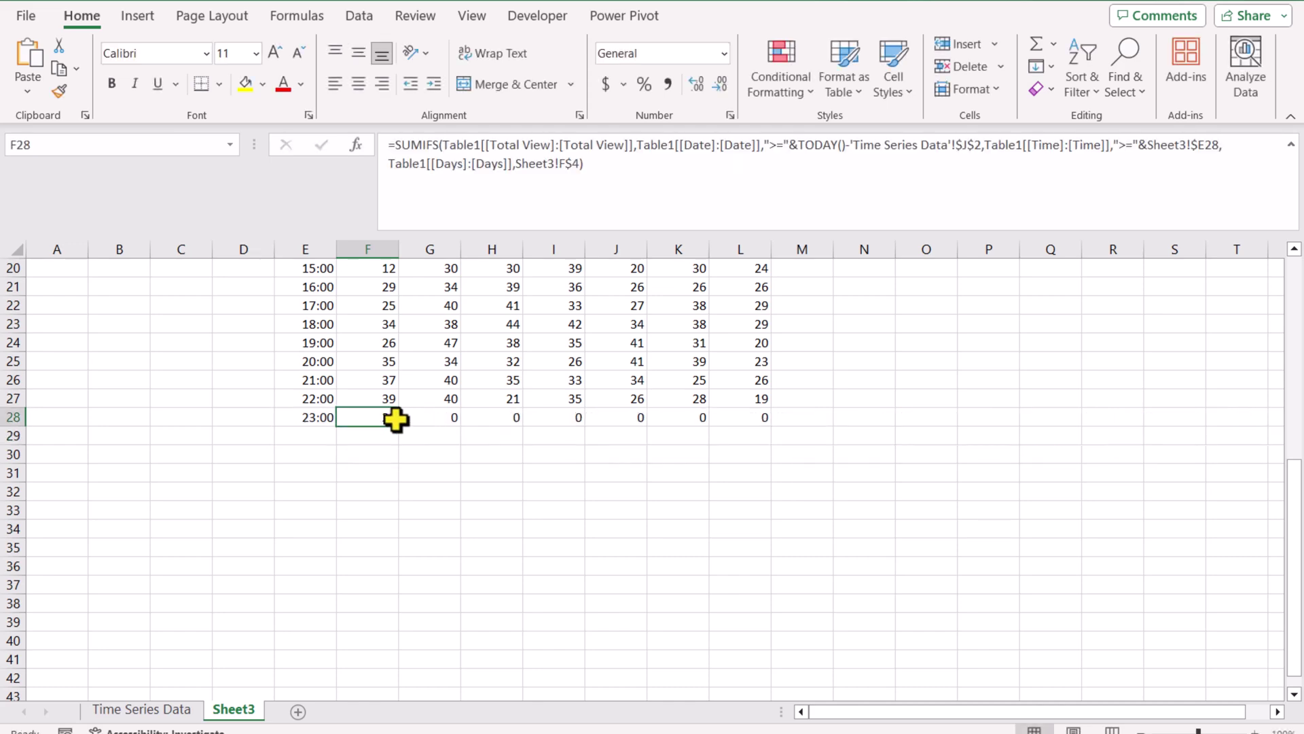
Step: Fill the corrected F28 formula across to L28 and shrink the formula bar to a single line
drag(397, 423, 765, 428)
scroll(762, 427, up, 6)
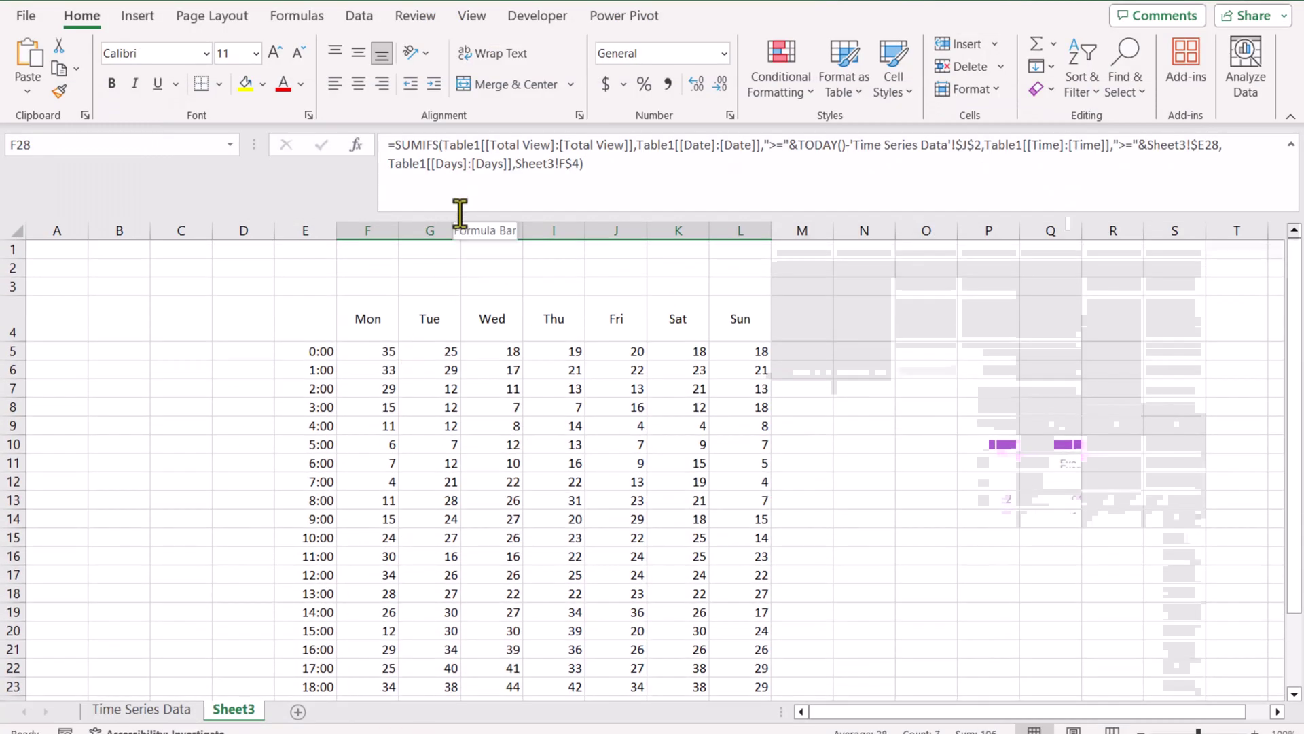
drag(451, 214, 462, 153)
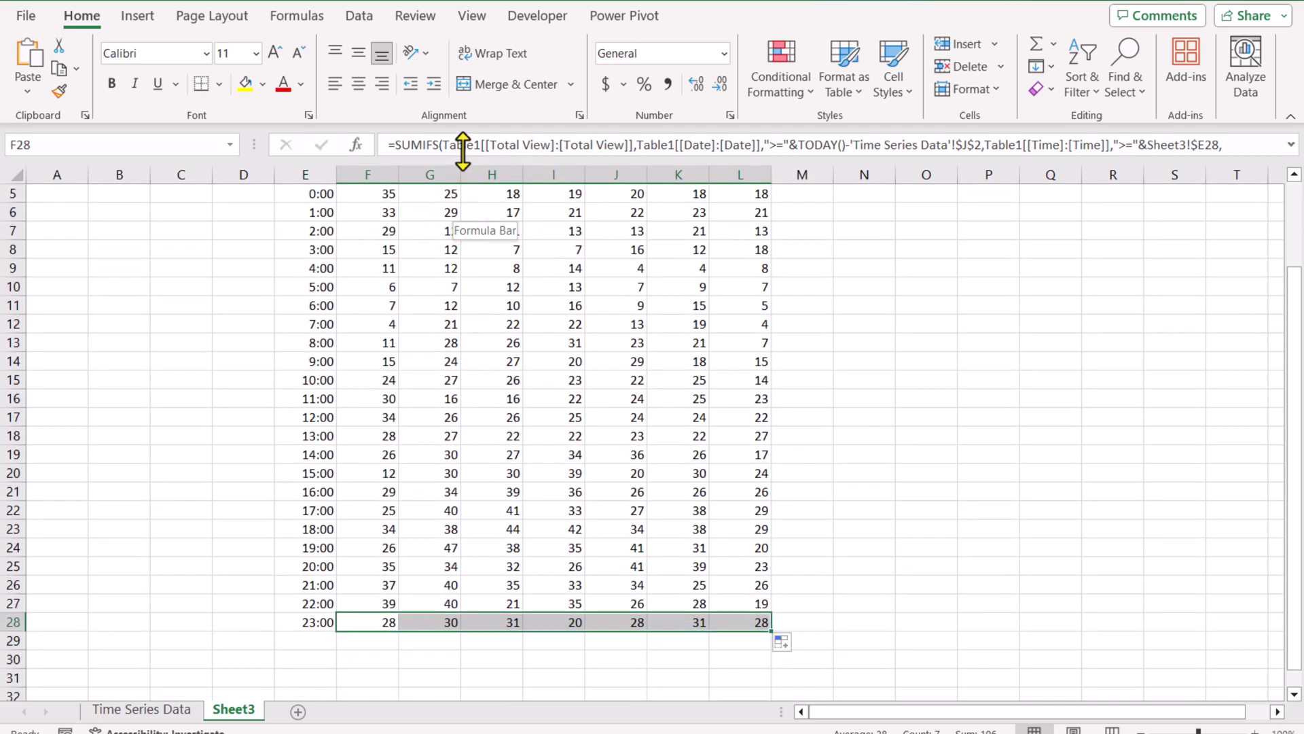
Step: Start a new color scale conditional formatting rule for F5:L28 and set its format style to 3-Color Scale
scroll(454, 280, up, 1)
drag(359, 250, 722, 674)
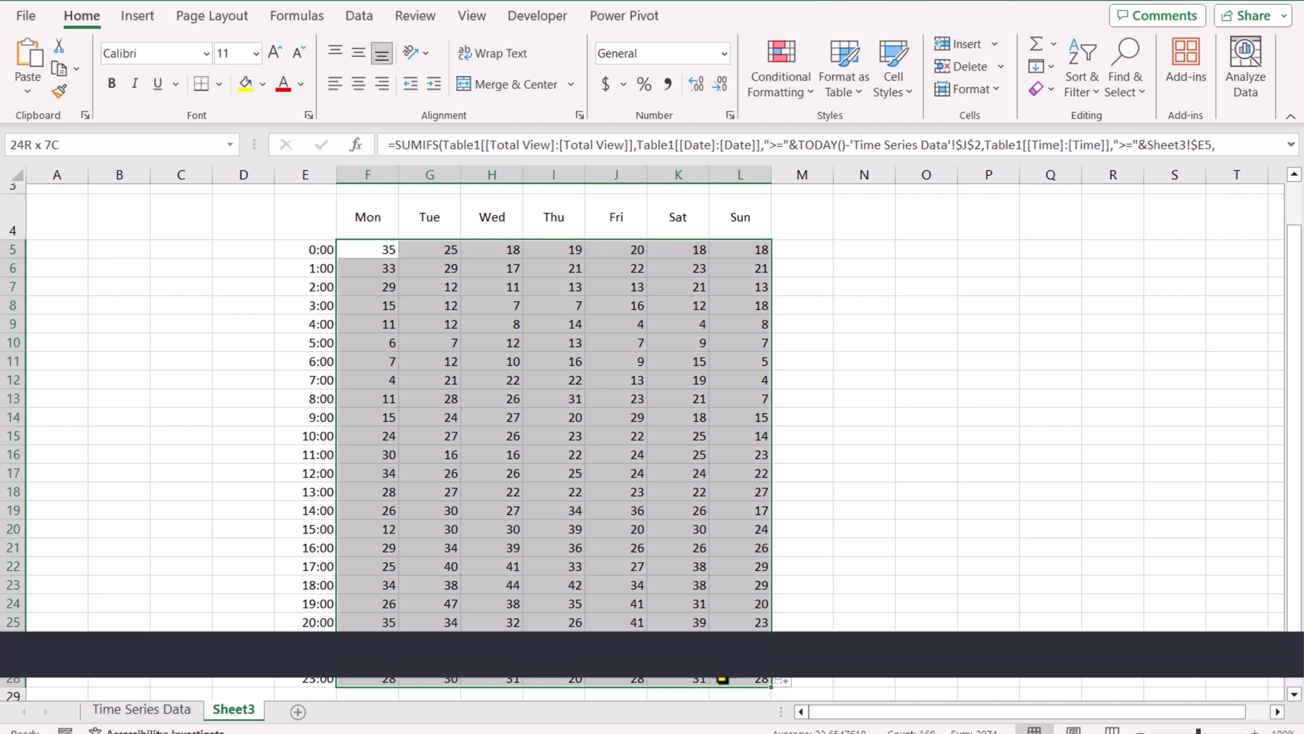
click(785, 92)
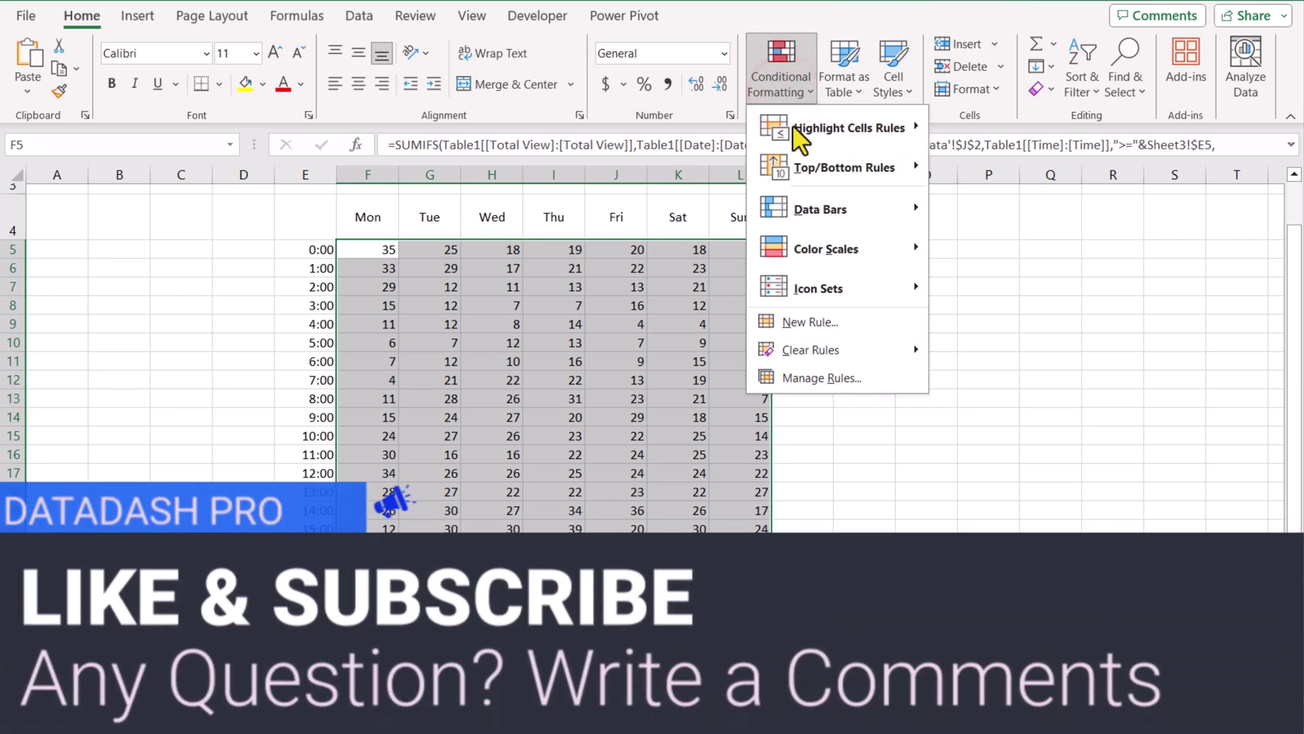
mouse_move(818, 259)
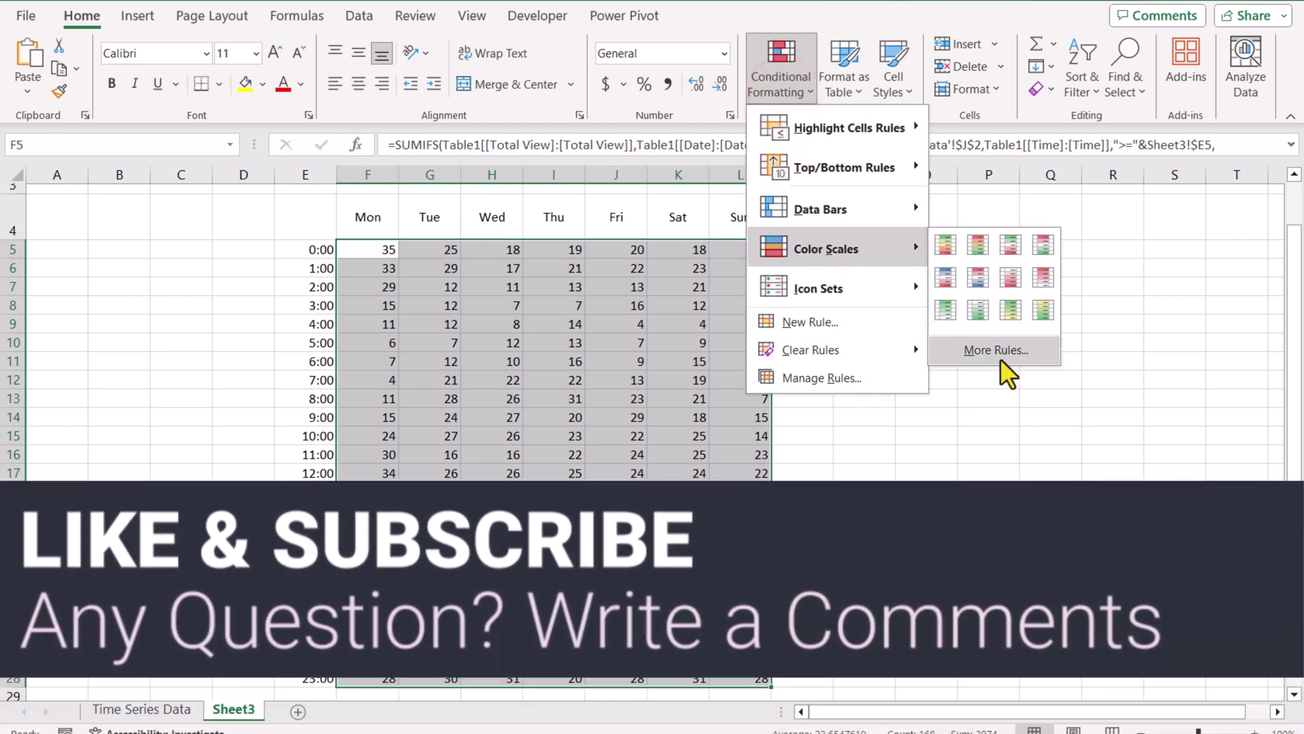
click(1000, 358)
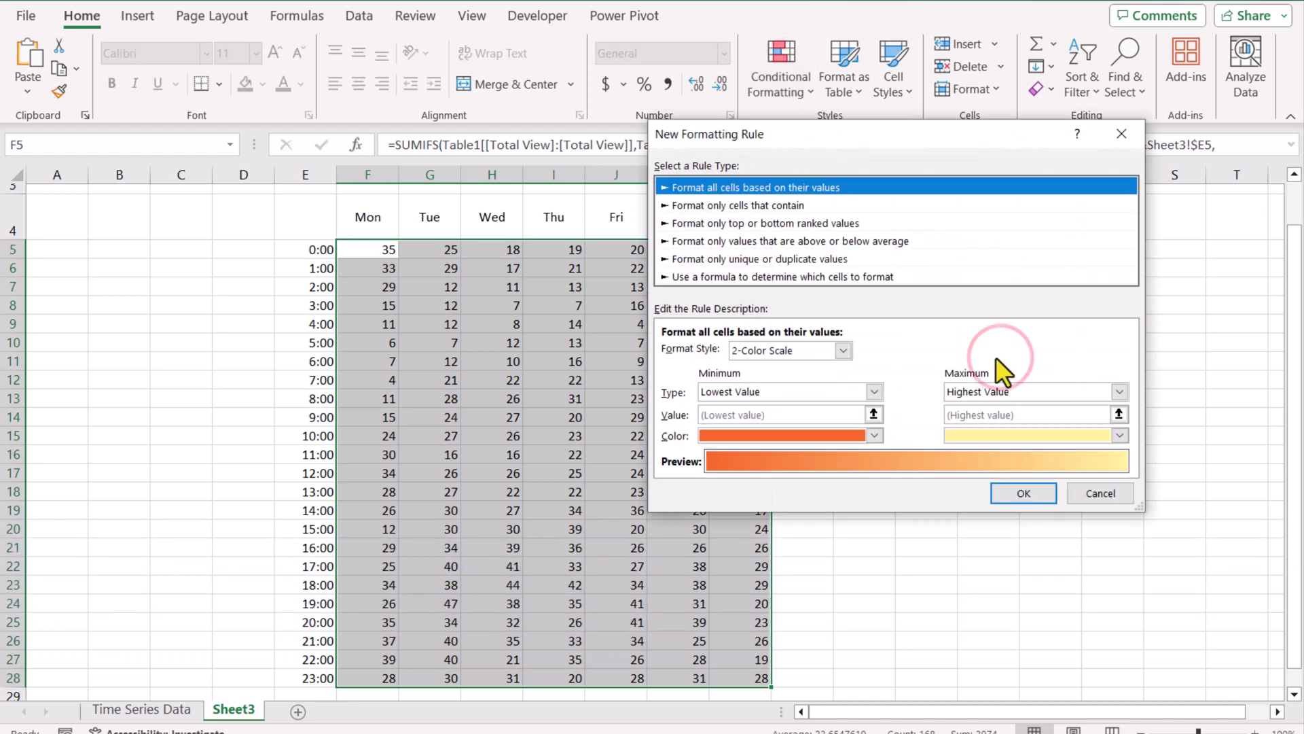
click(843, 350)
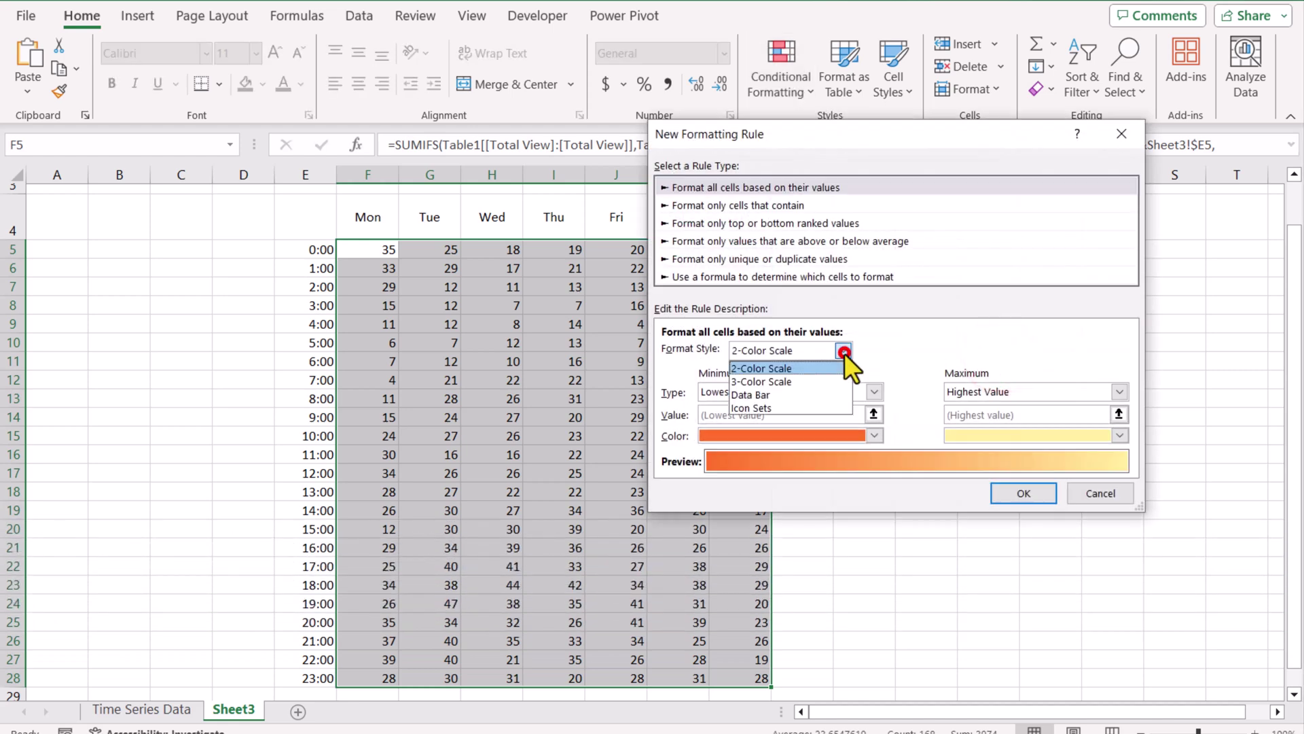
click(818, 377)
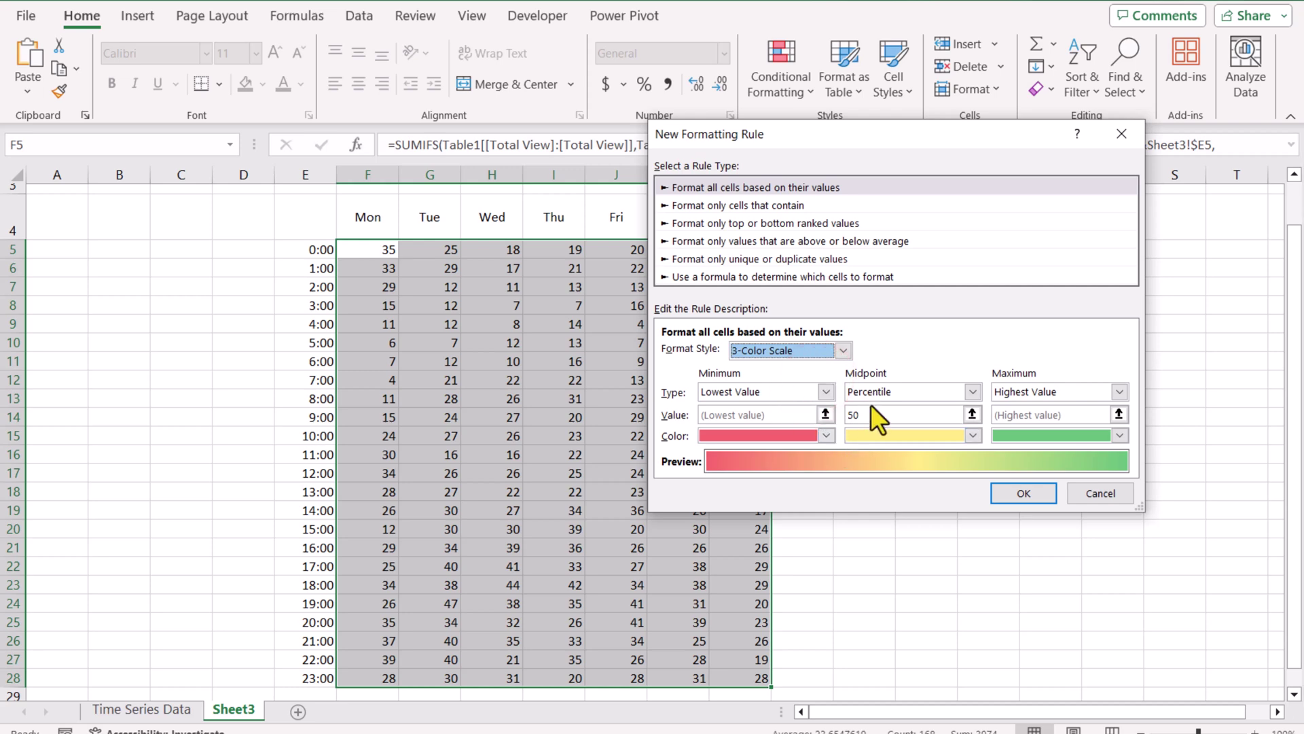
Step: Set the color scale's minimum color to a very light tint of the standard purple
click(826, 436)
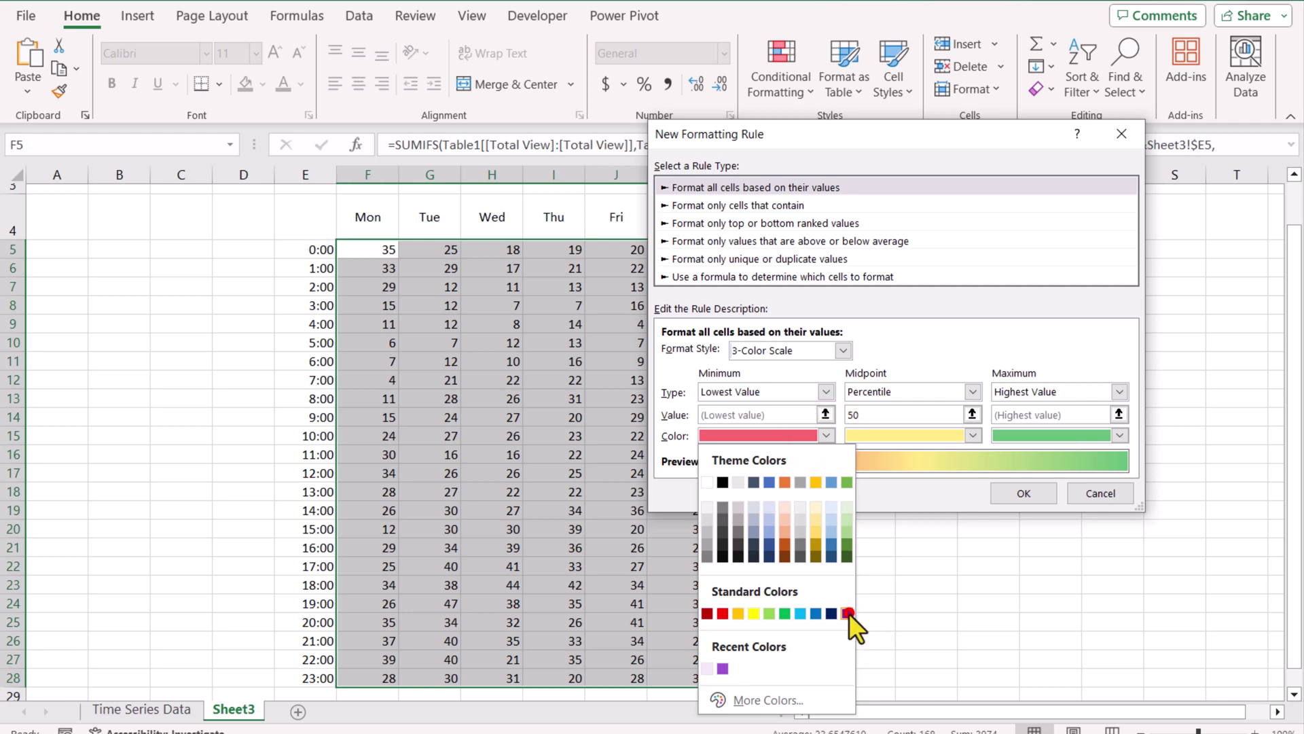
click(850, 612)
click(818, 431)
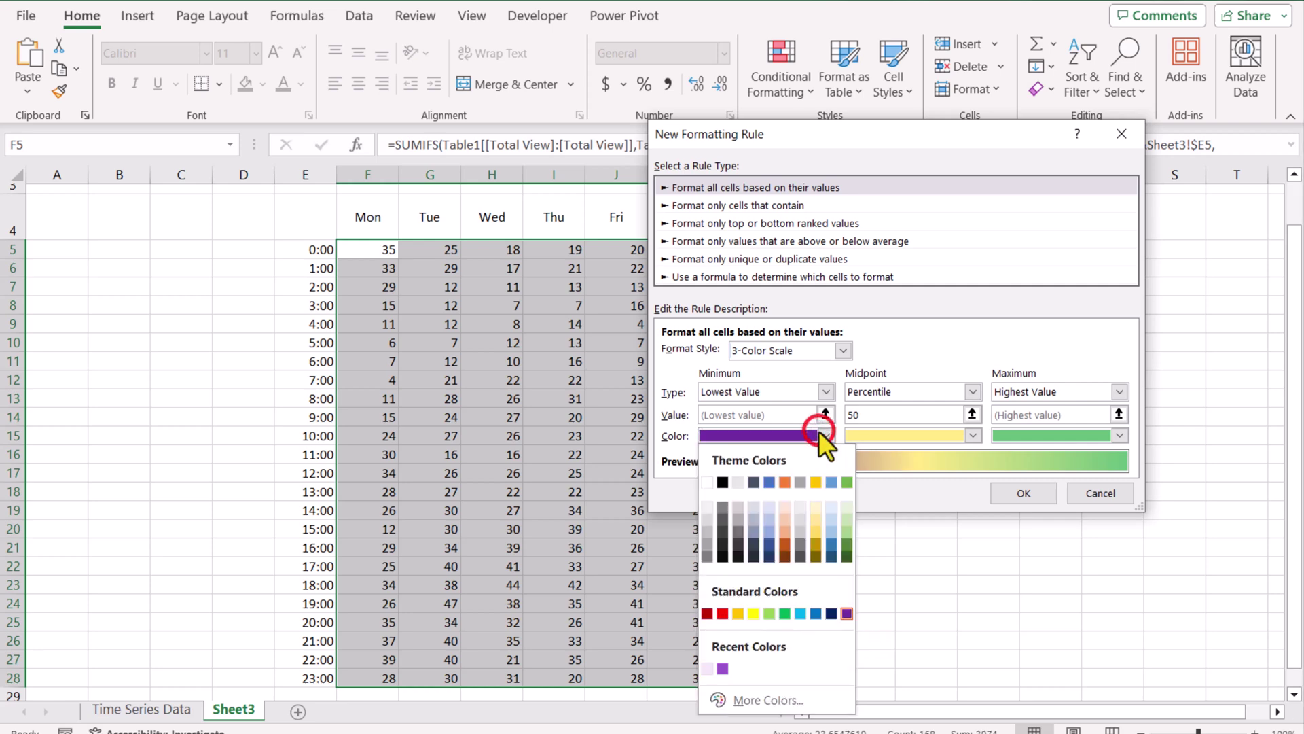
click(750, 697)
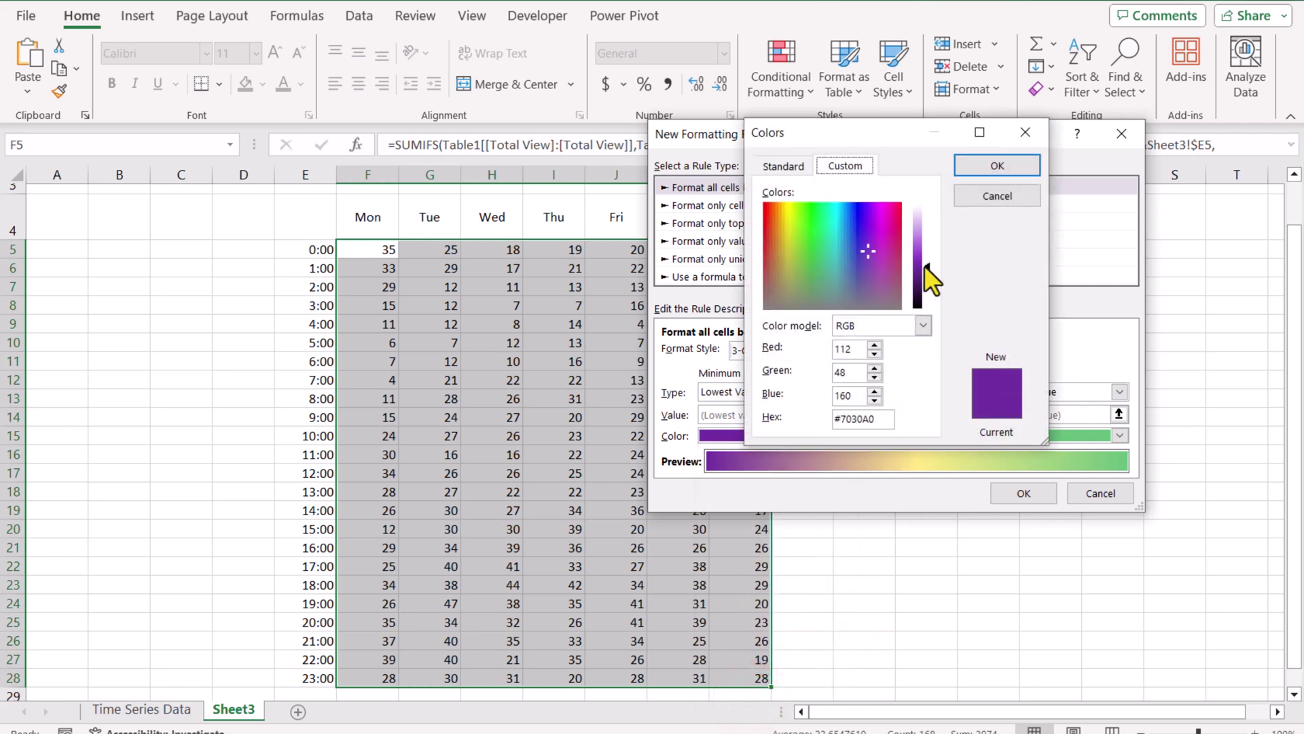
drag(927, 263, 926, 214)
click(1015, 165)
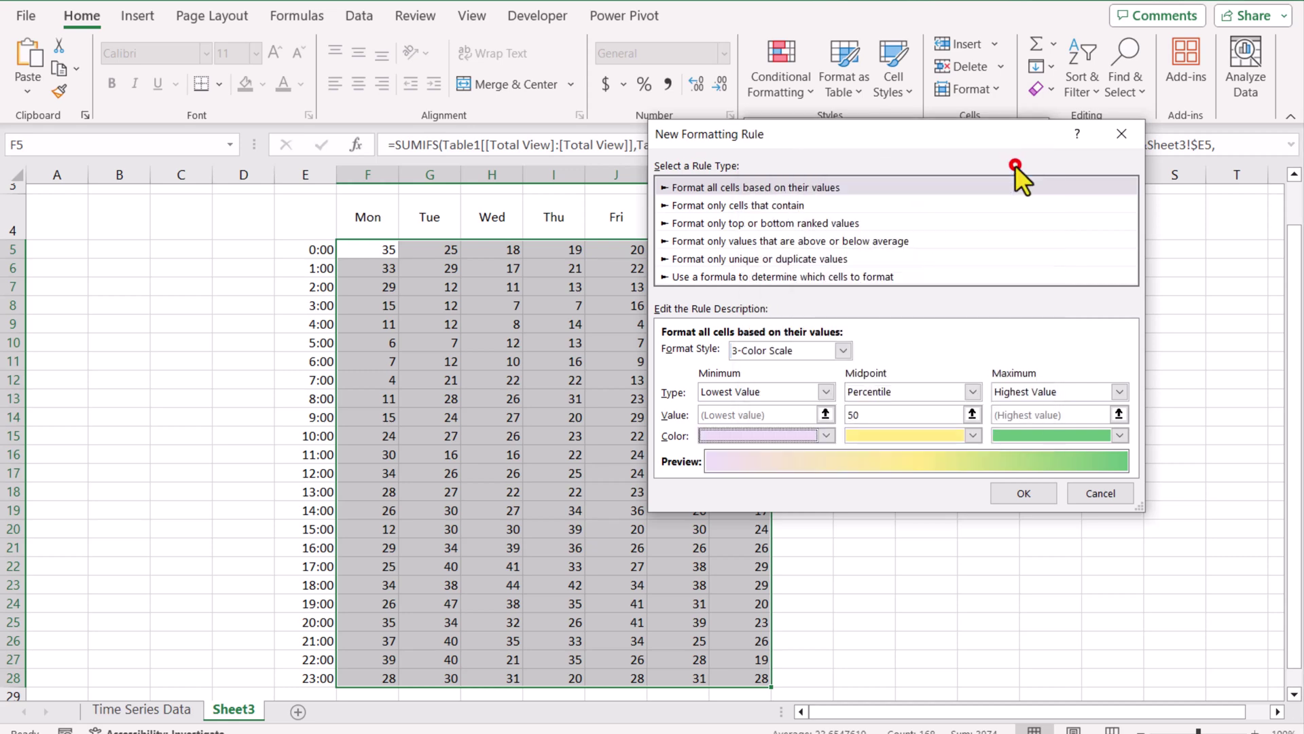
Step: Set the color scale's midpoint color to a slightly lightened standard purple, #8A3CC4
click(974, 435)
click(993, 614)
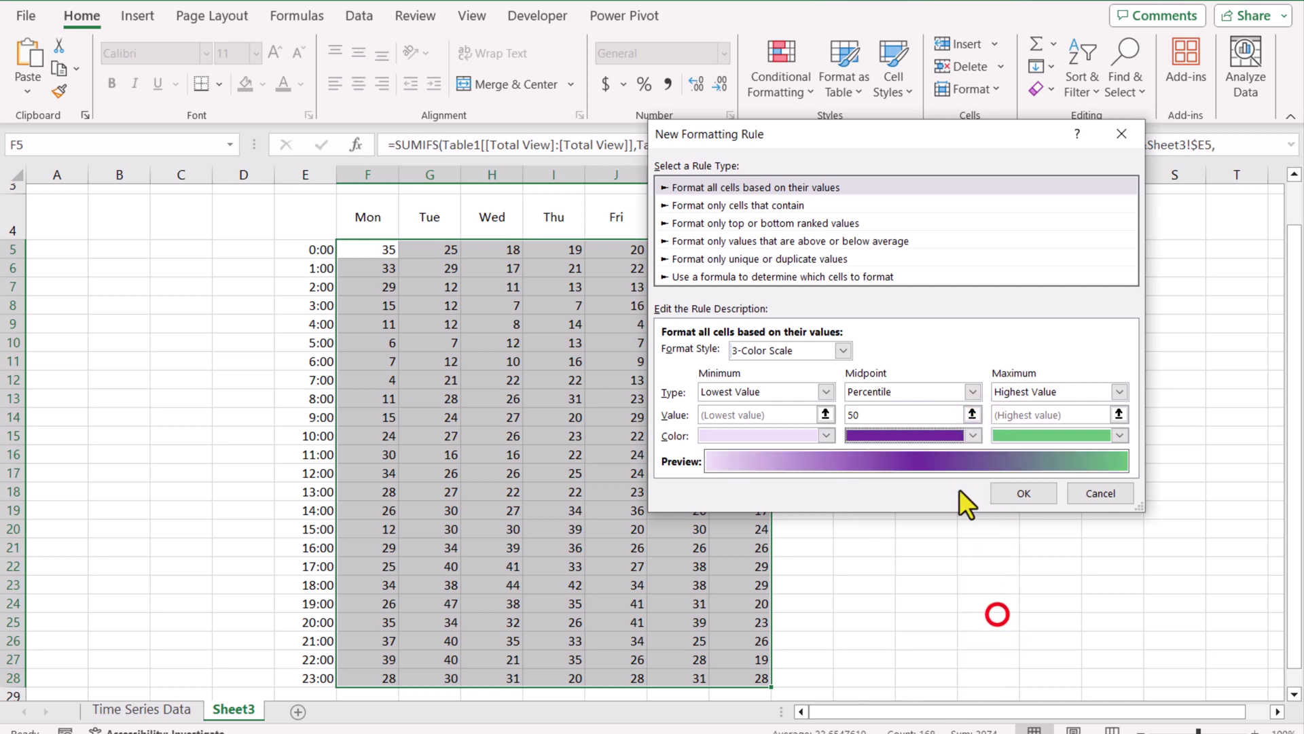
click(904, 699)
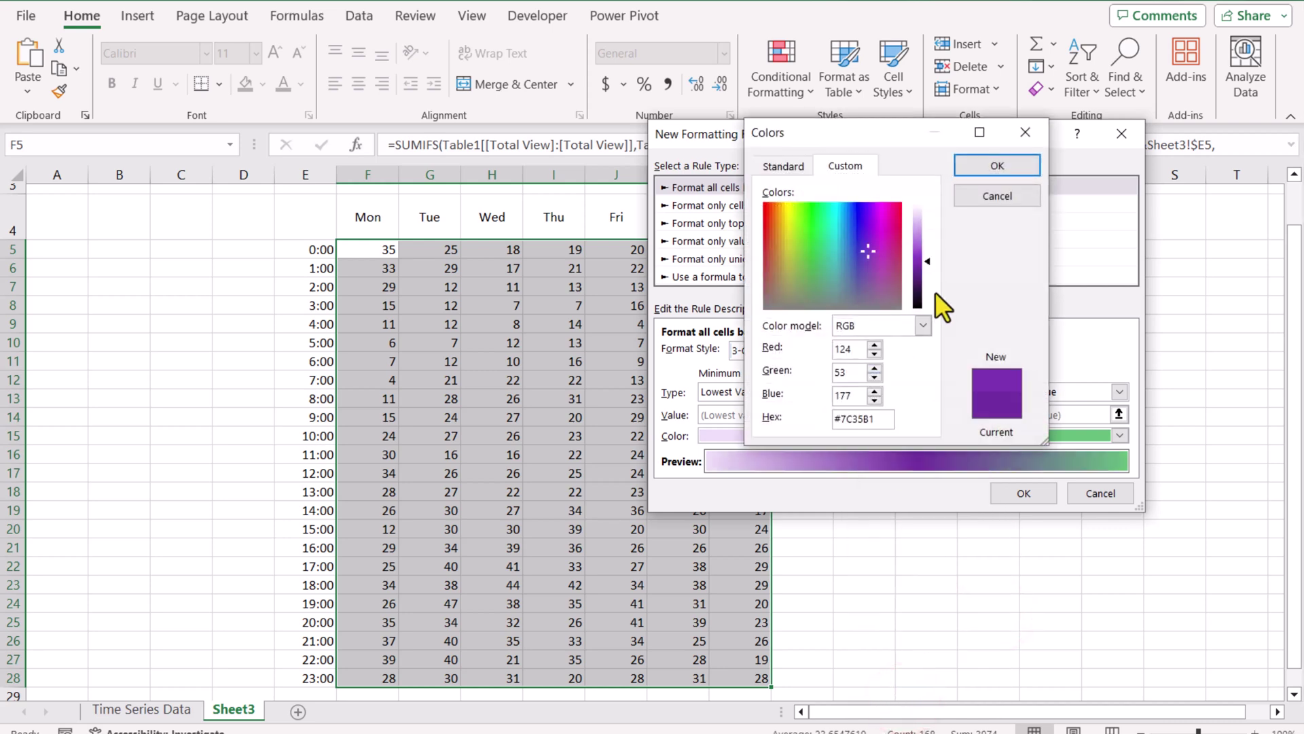
drag(931, 264, 929, 255)
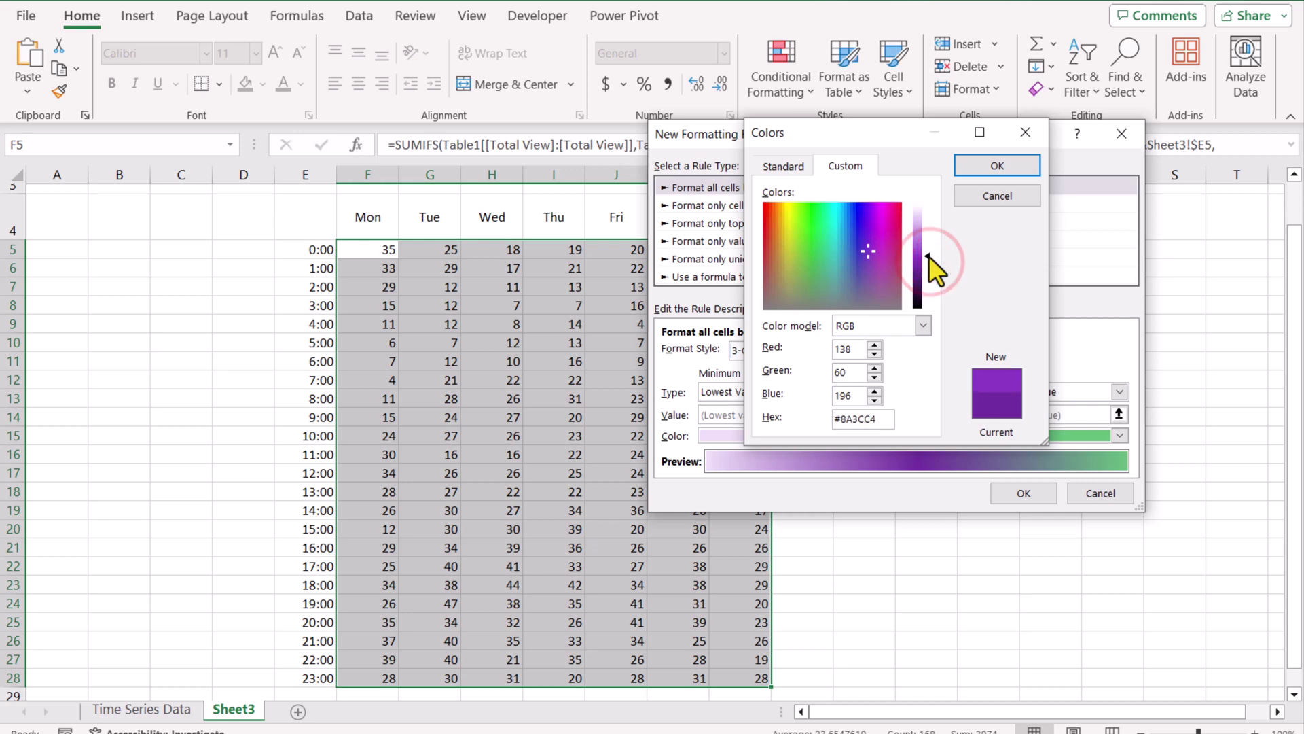
click(985, 169)
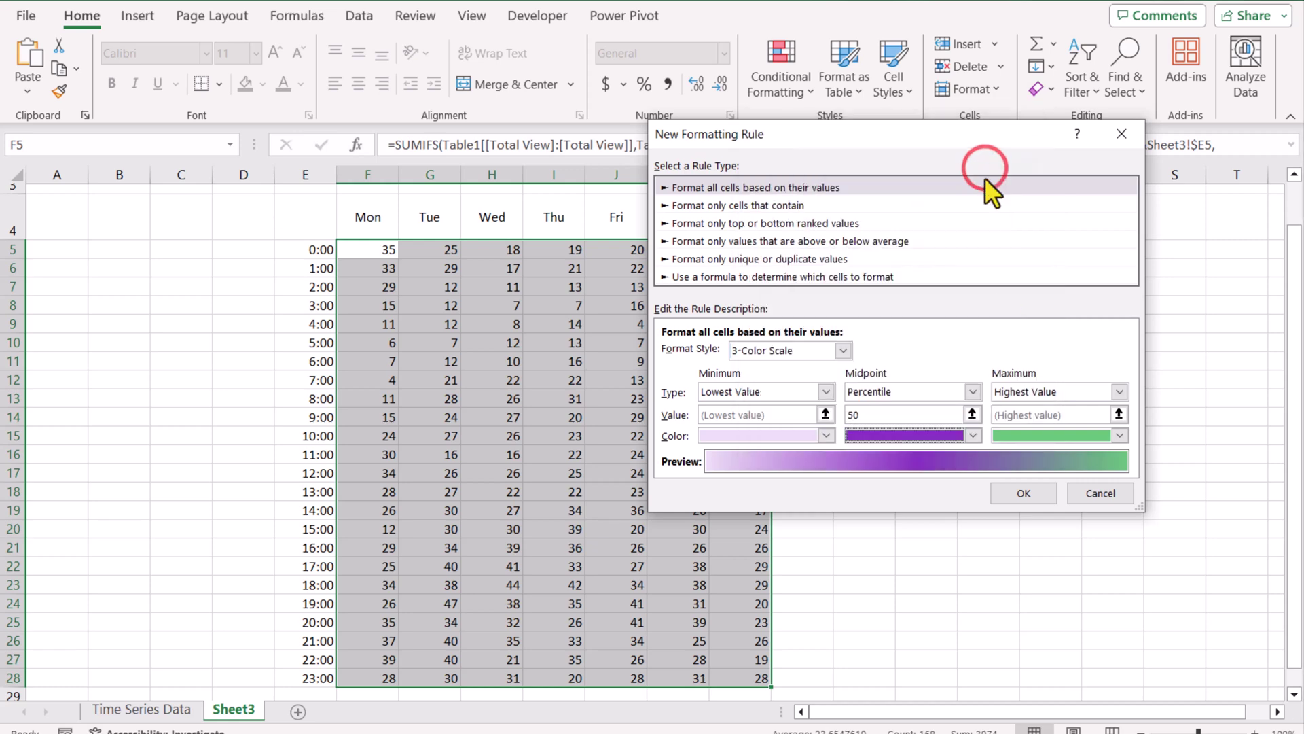
Step: Set the color scale's maximum color to the standard dark purple and apply the rule to F5:L28
click(1120, 435)
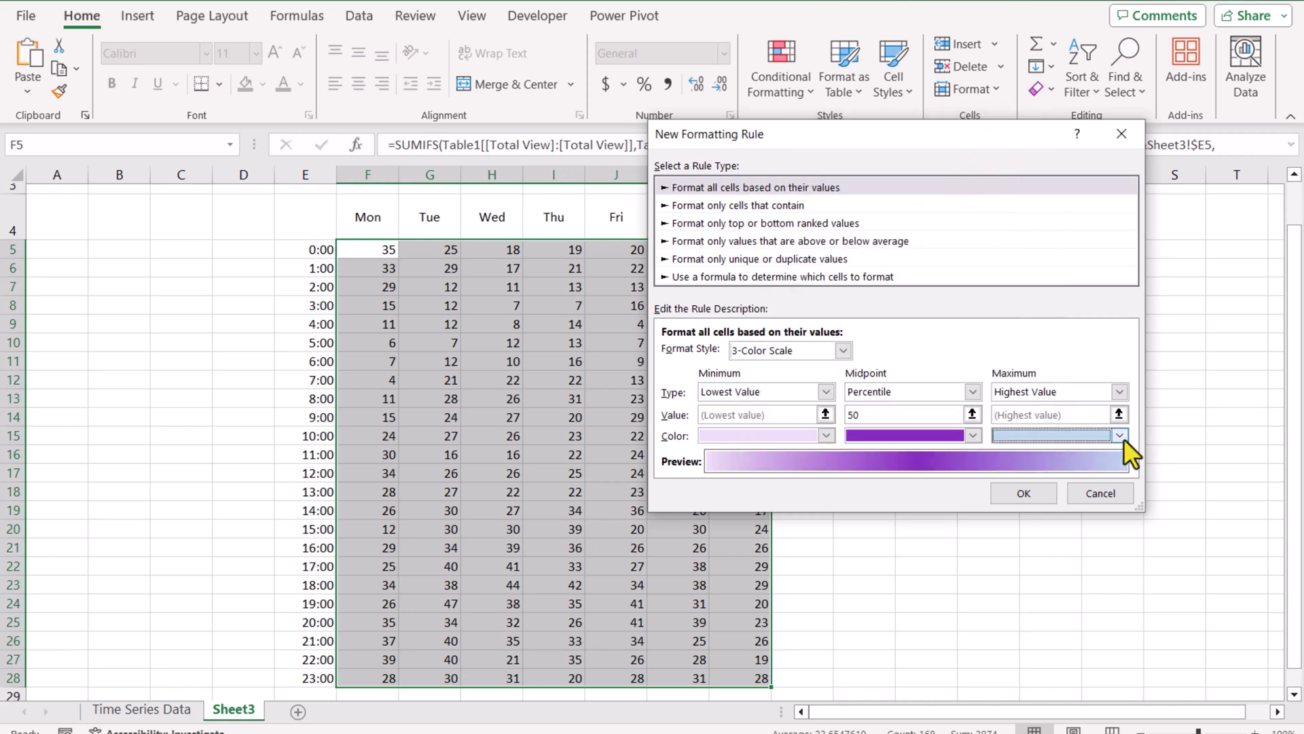
click(1122, 437)
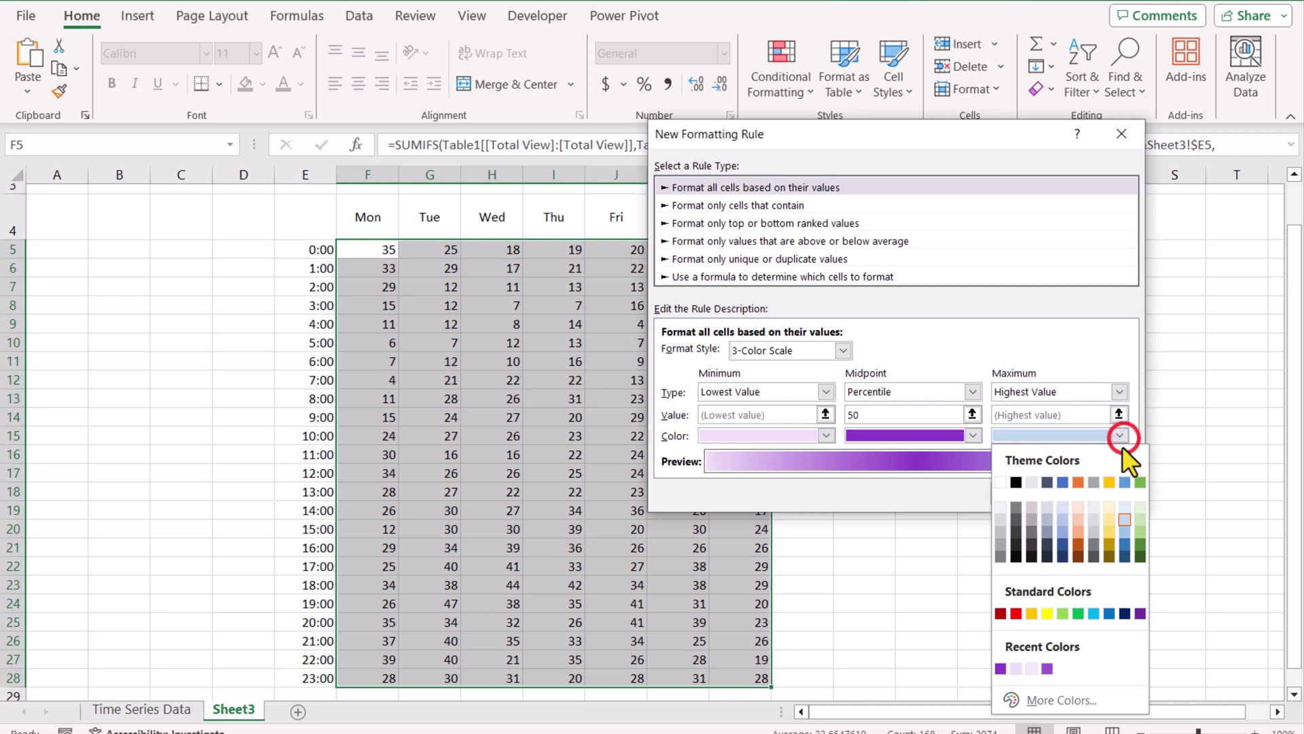
click(1143, 614)
click(1041, 495)
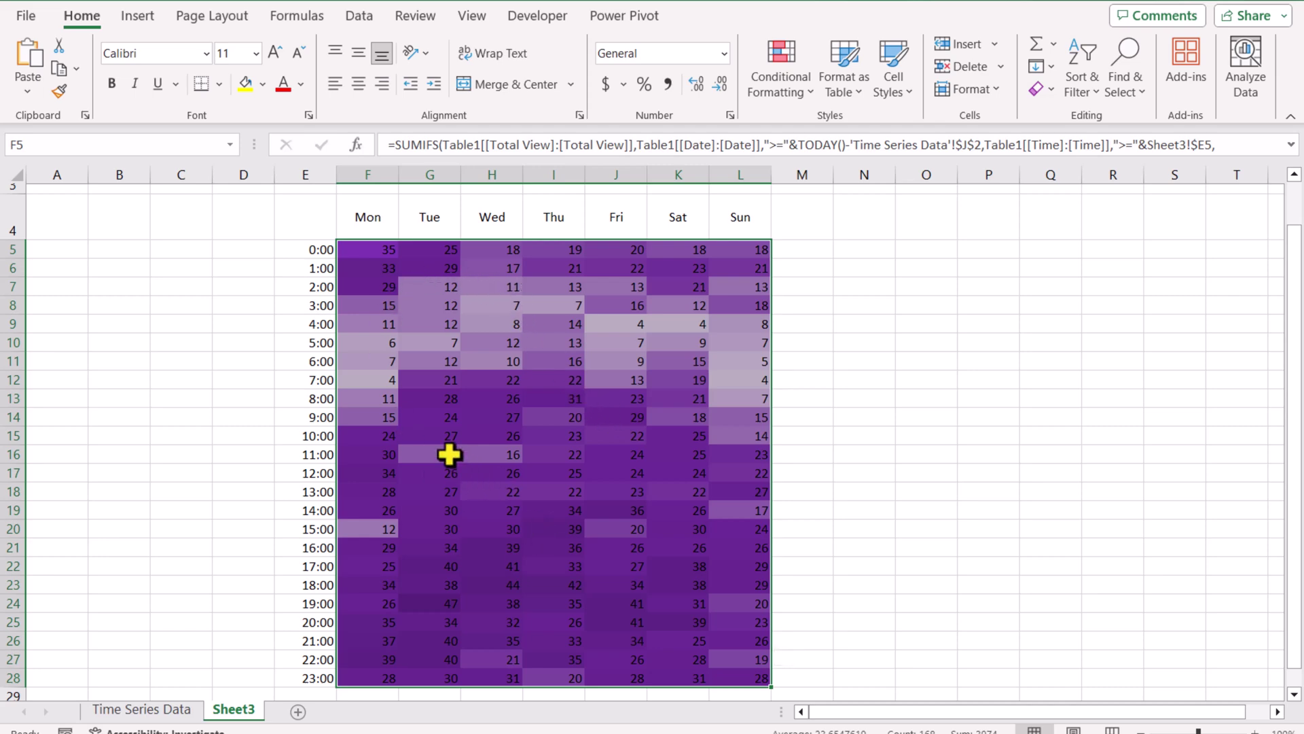
Step: Hide the numbers in F5:L28 with the custom number format ;;;
mouse_move(370, 250)
mouse_down()
mouse_move(574, 557)
mouse_move(680, 659)
mouse_move(739, 676)
mouse_up()
click(731, 117)
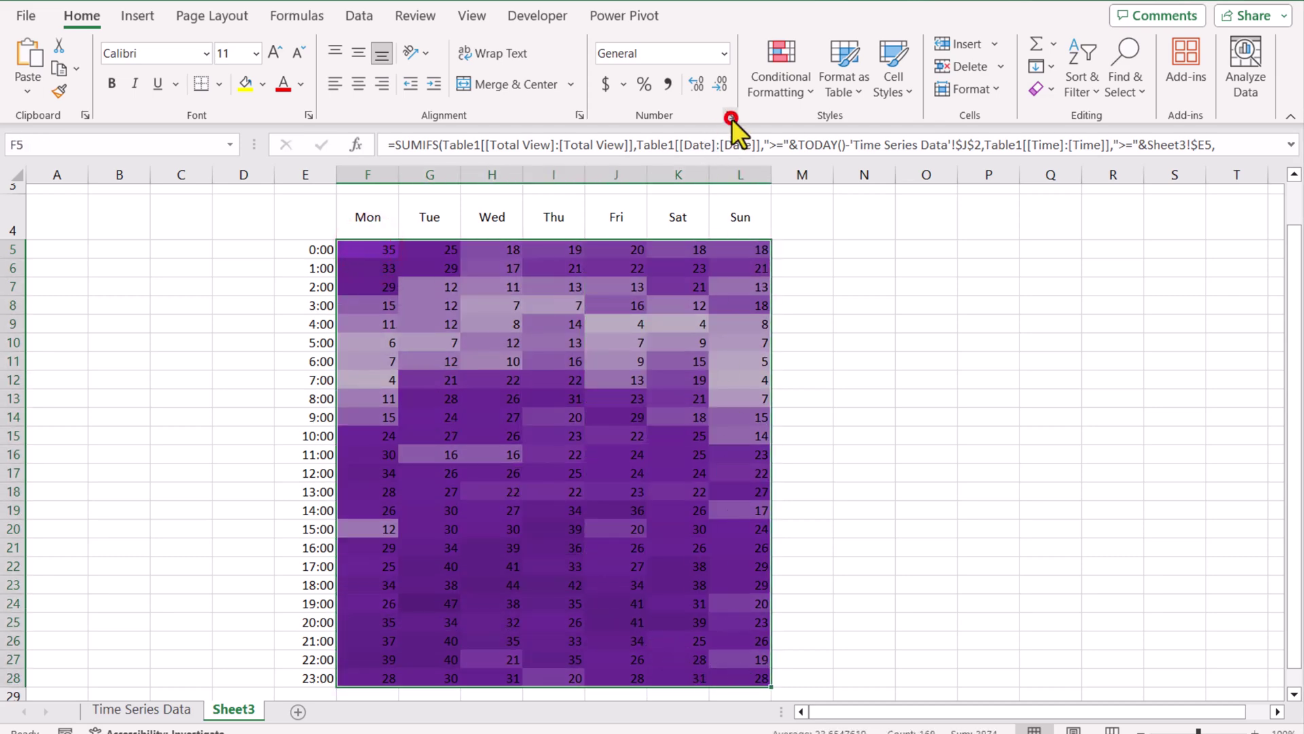
click(673, 276)
click(856, 190)
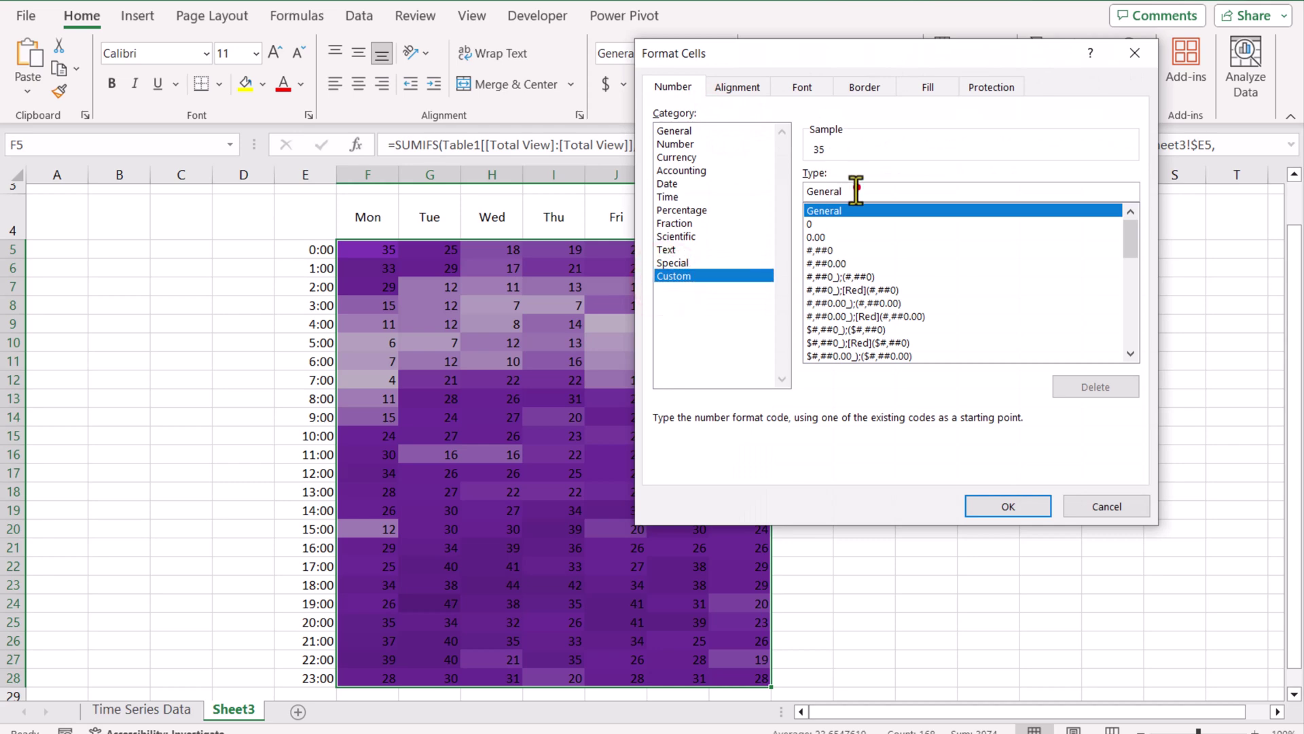
click(853, 190)
drag(807, 195, 867, 192)
key(BackSpace)
text(;;;)
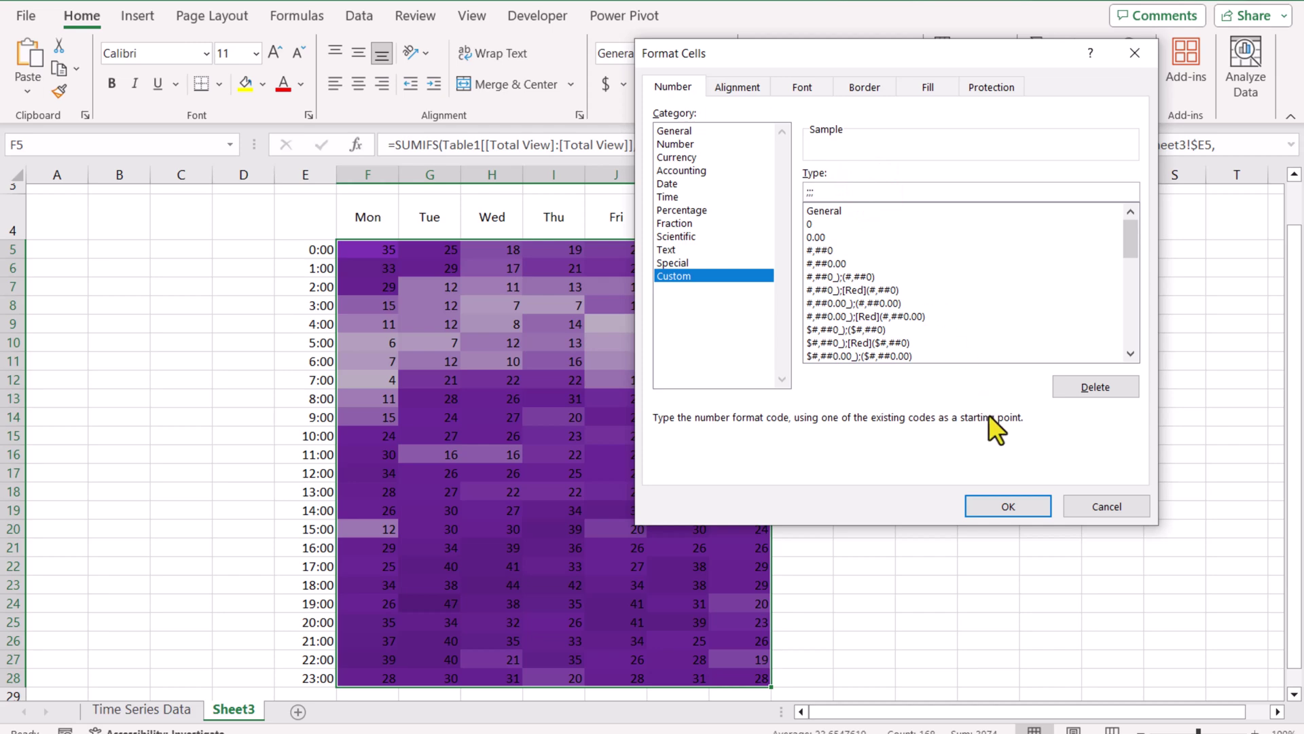
click(1015, 513)
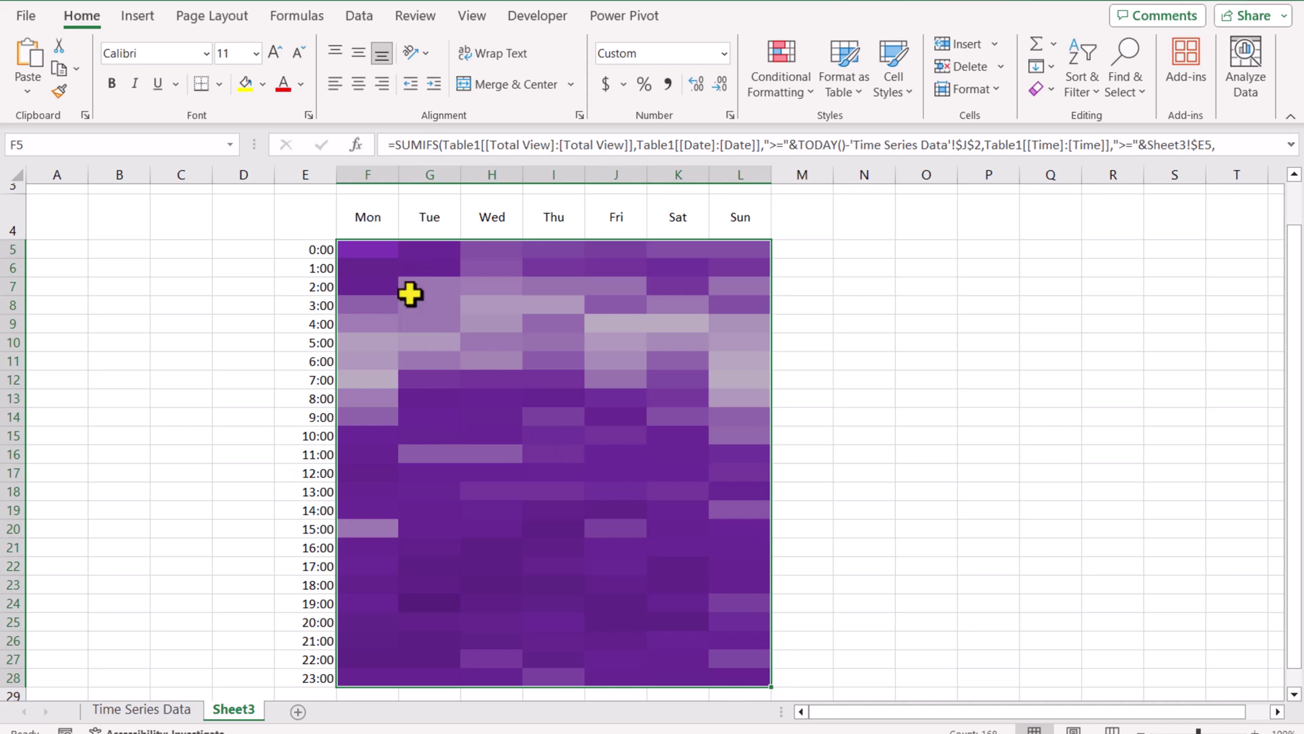
Step: Apply thick white borders around all cells of the heatmap range F5:L28
click(219, 83)
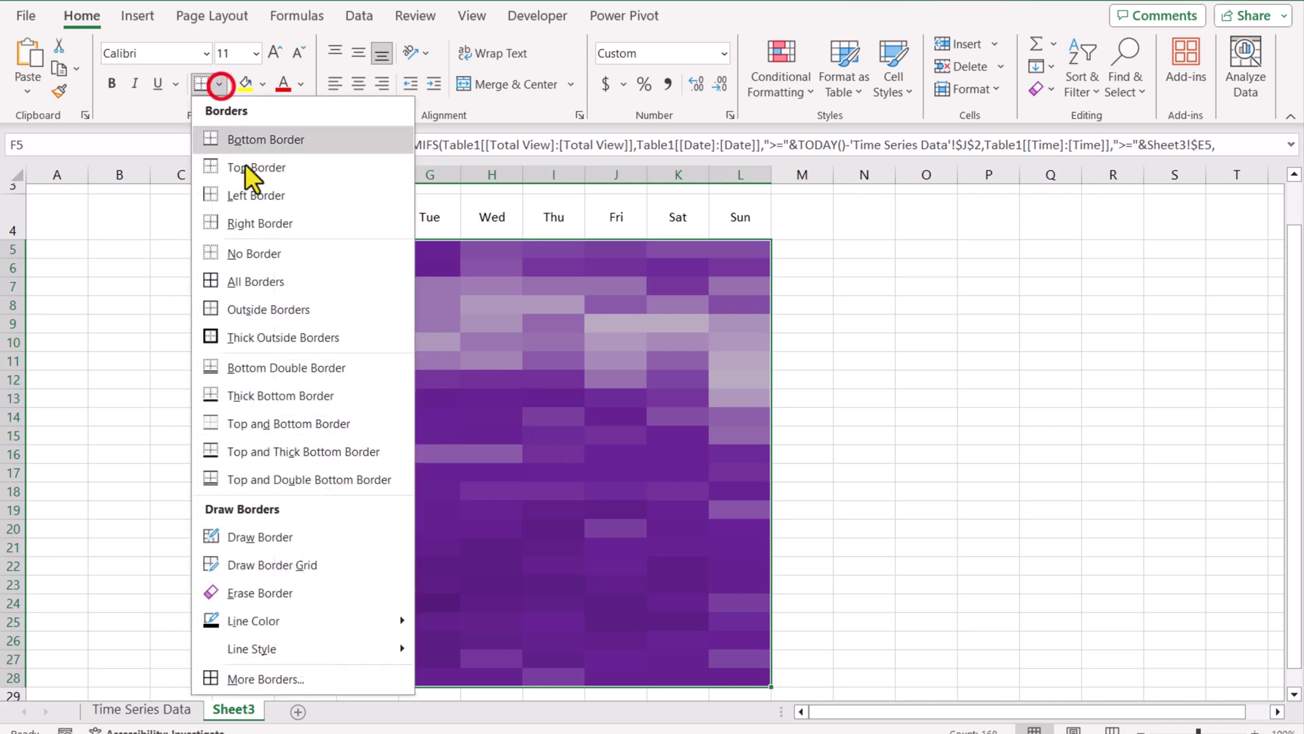
mouse_move(301, 650)
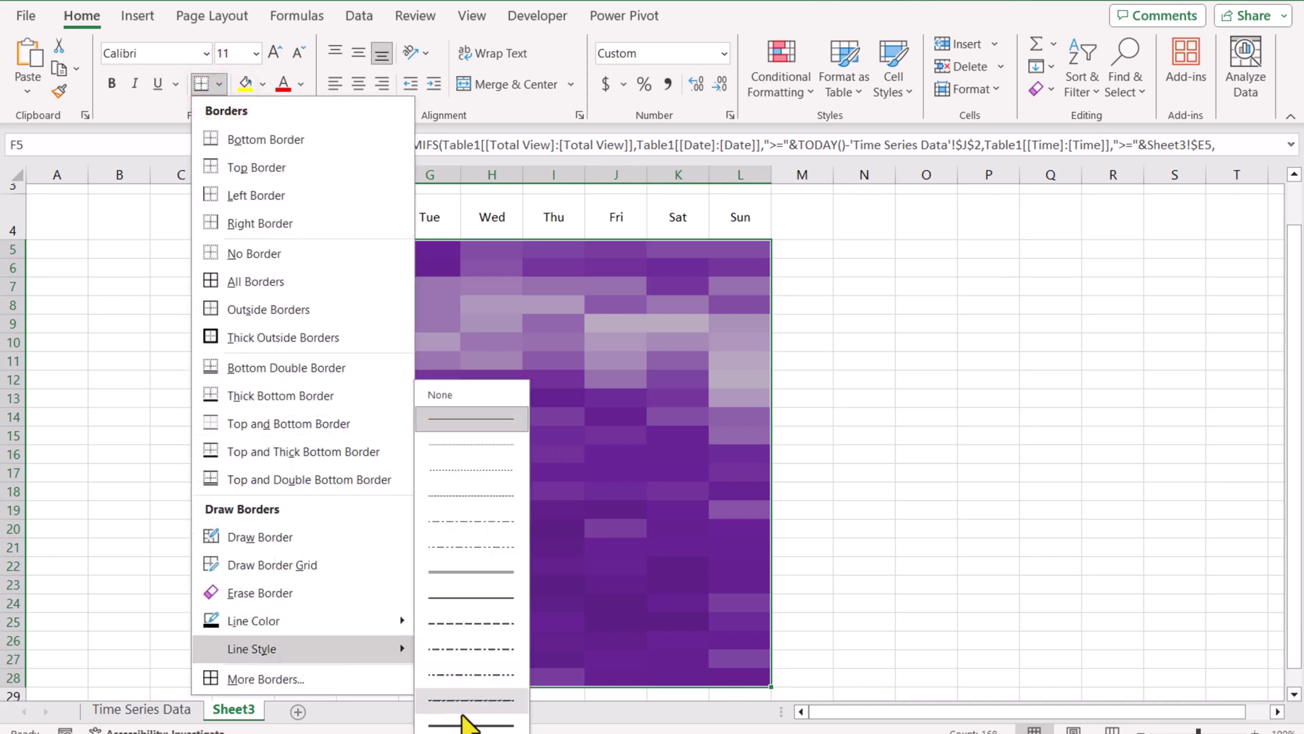
click(464, 717)
click(220, 83)
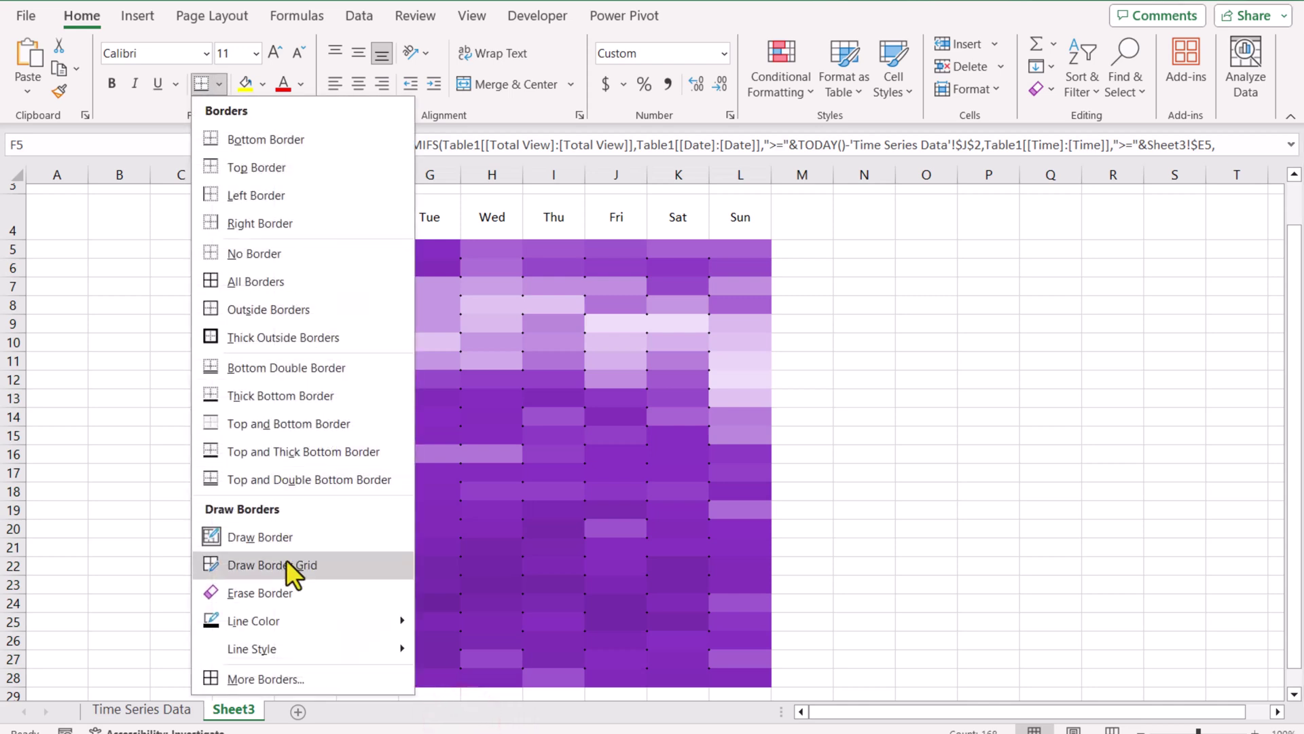
mouse_move(340, 619)
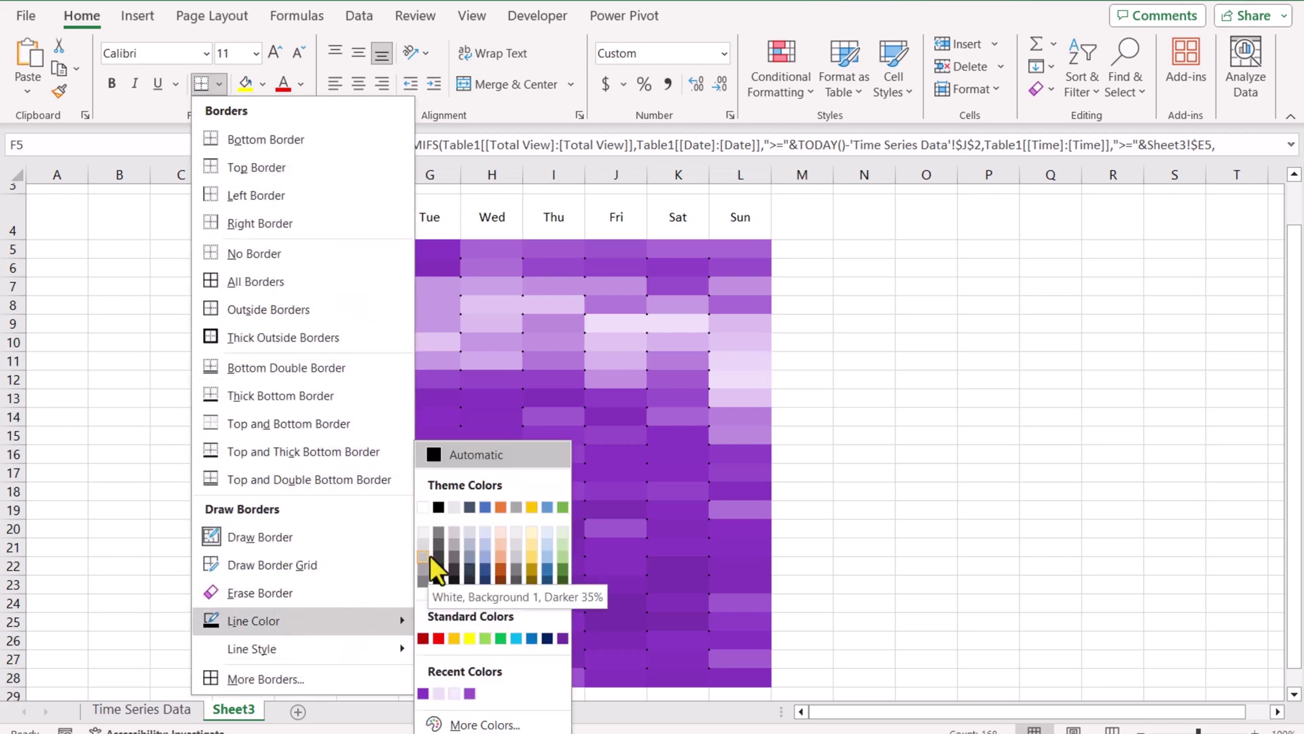
click(424, 508)
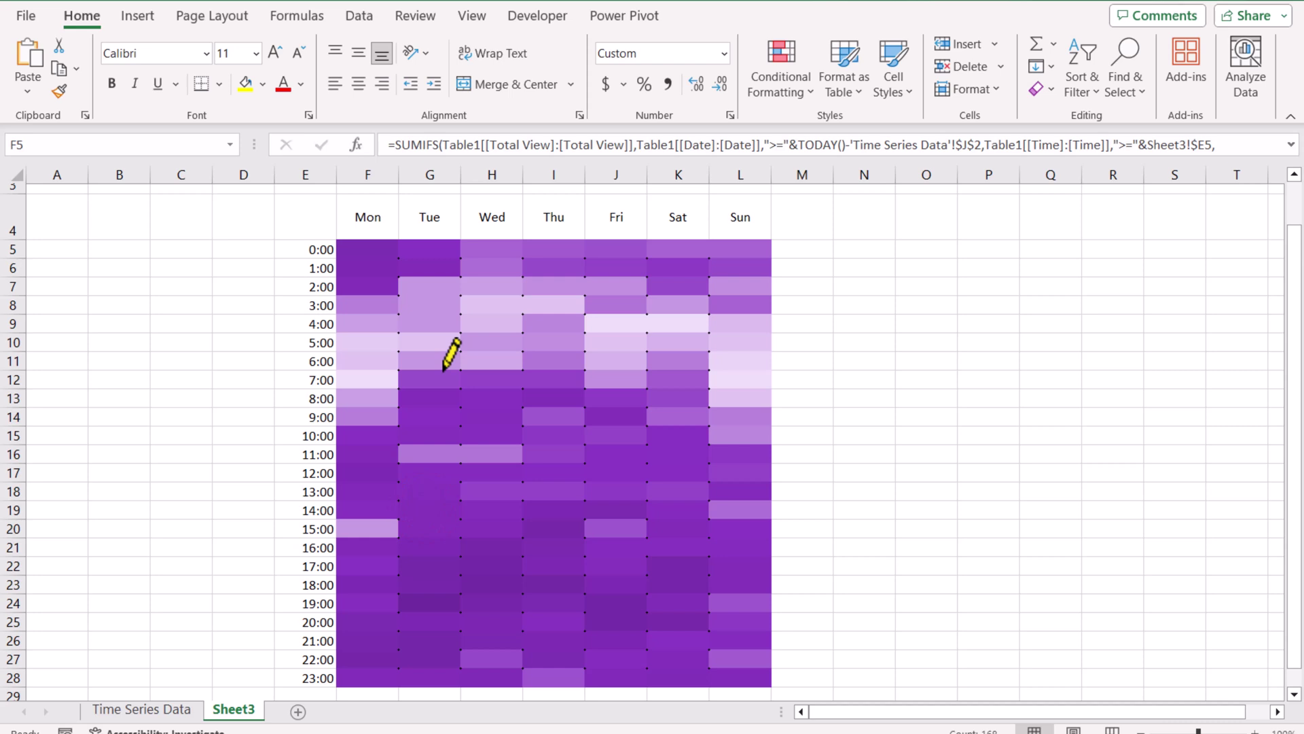
key(Escape)
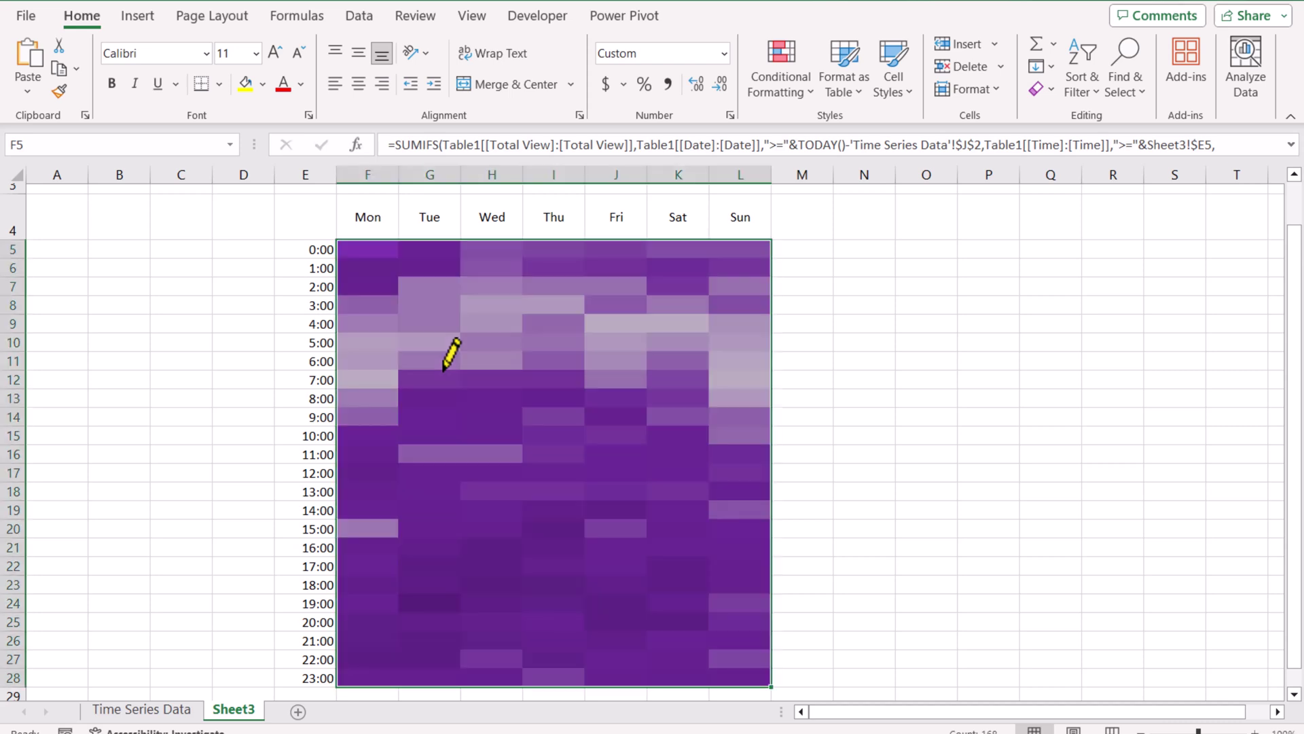
click(221, 82)
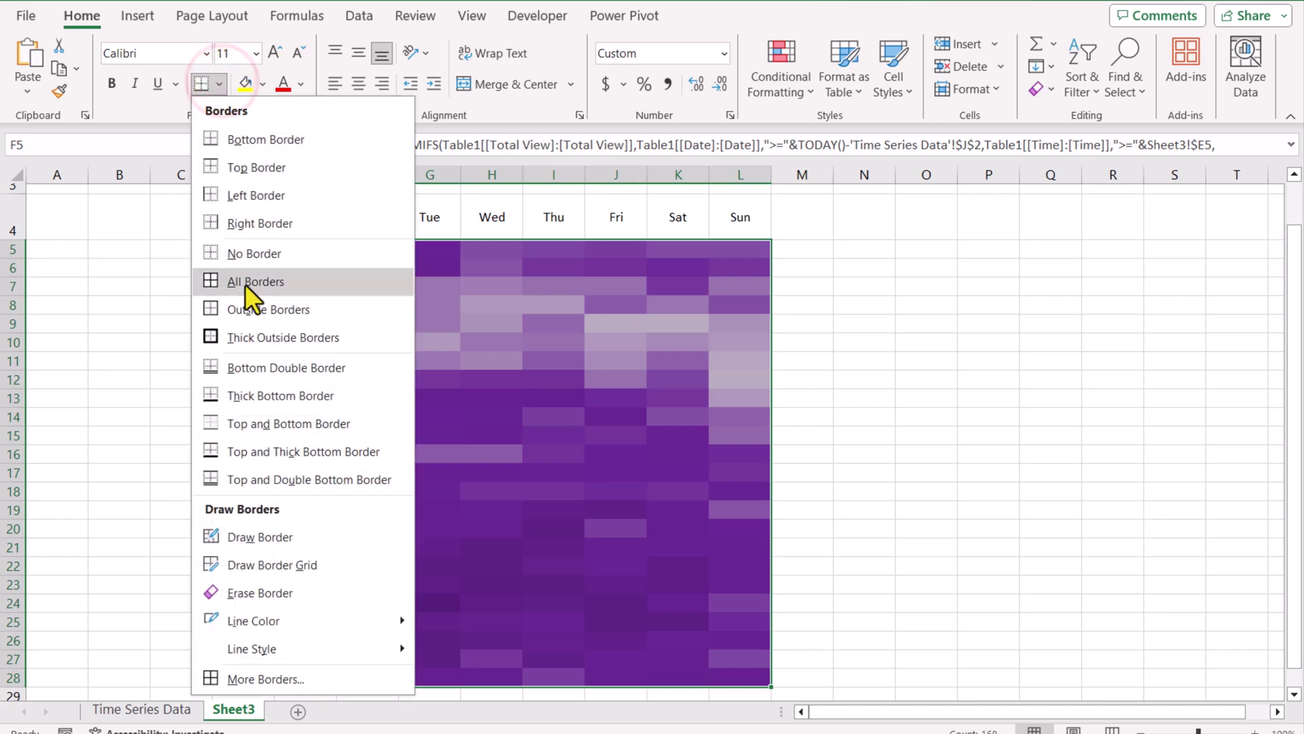
click(245, 282)
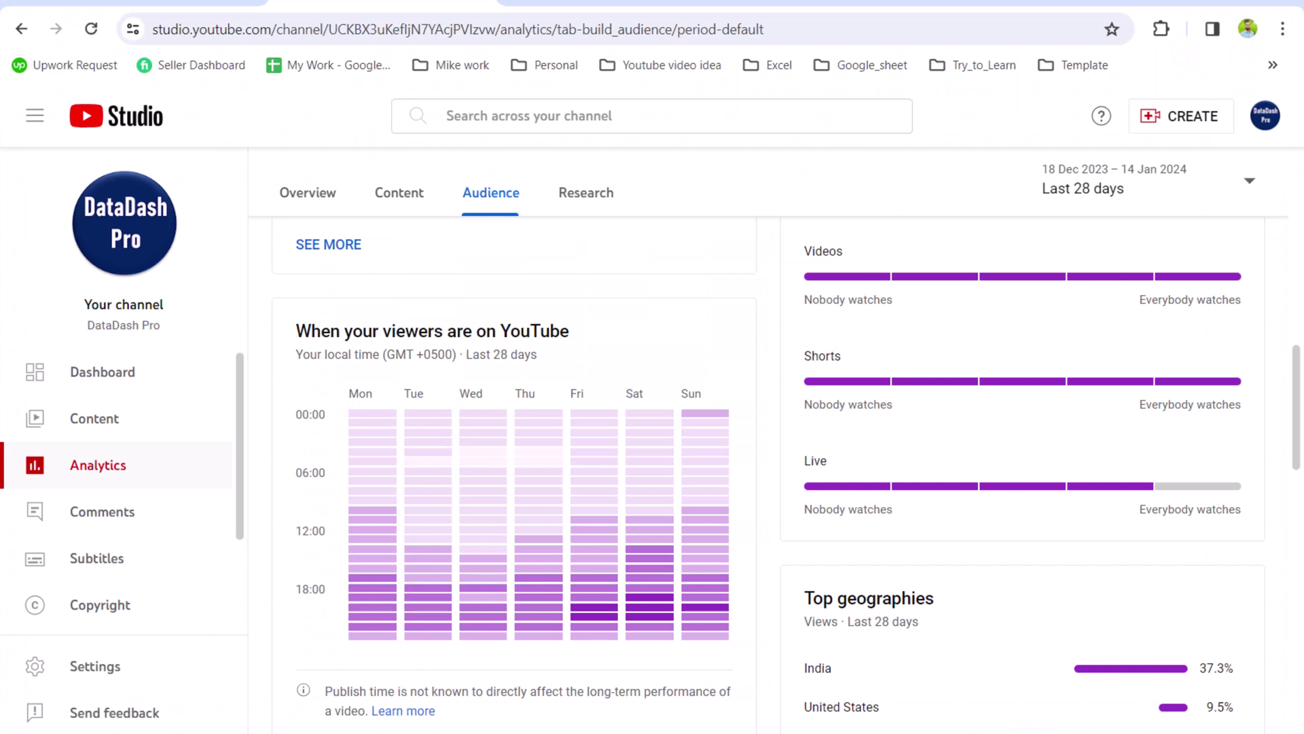
Step: Insert a blank spacer column before each of the Tue, Wed and Thu columns
mouse_move(397, 733)
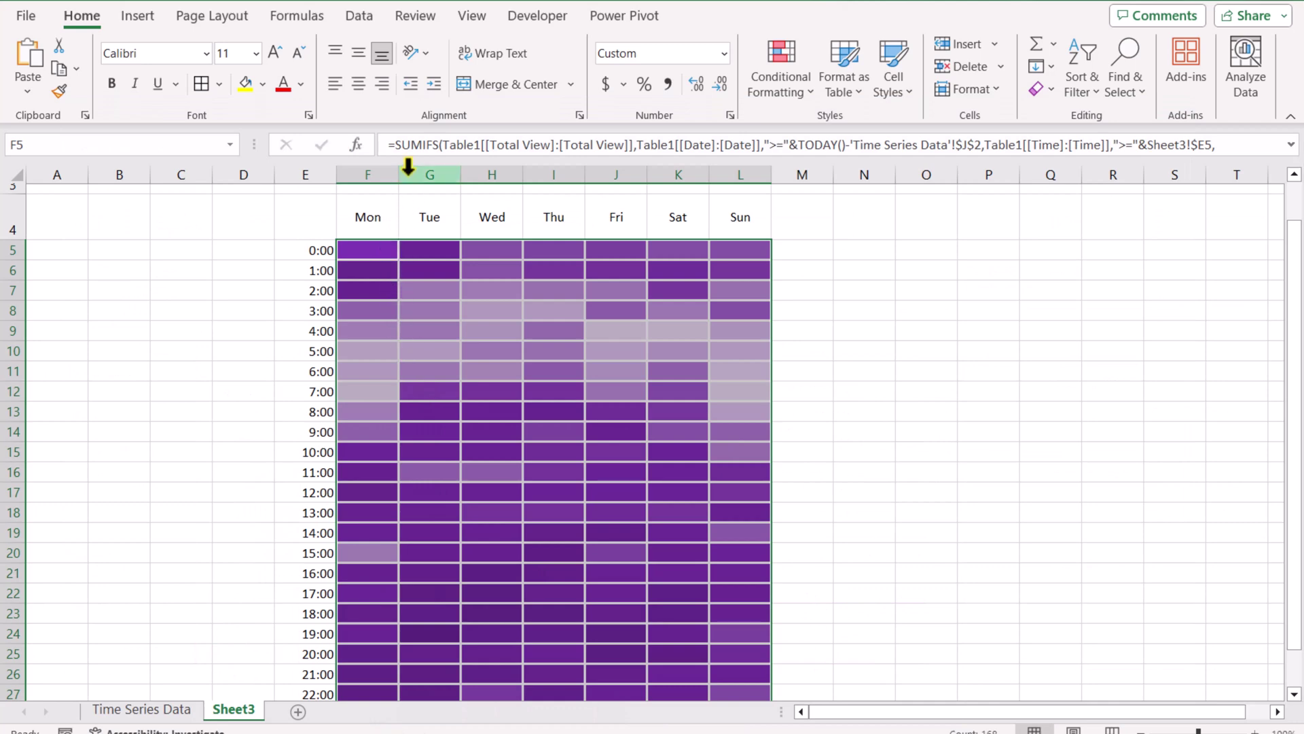
click(407, 170)
right_click(407, 170)
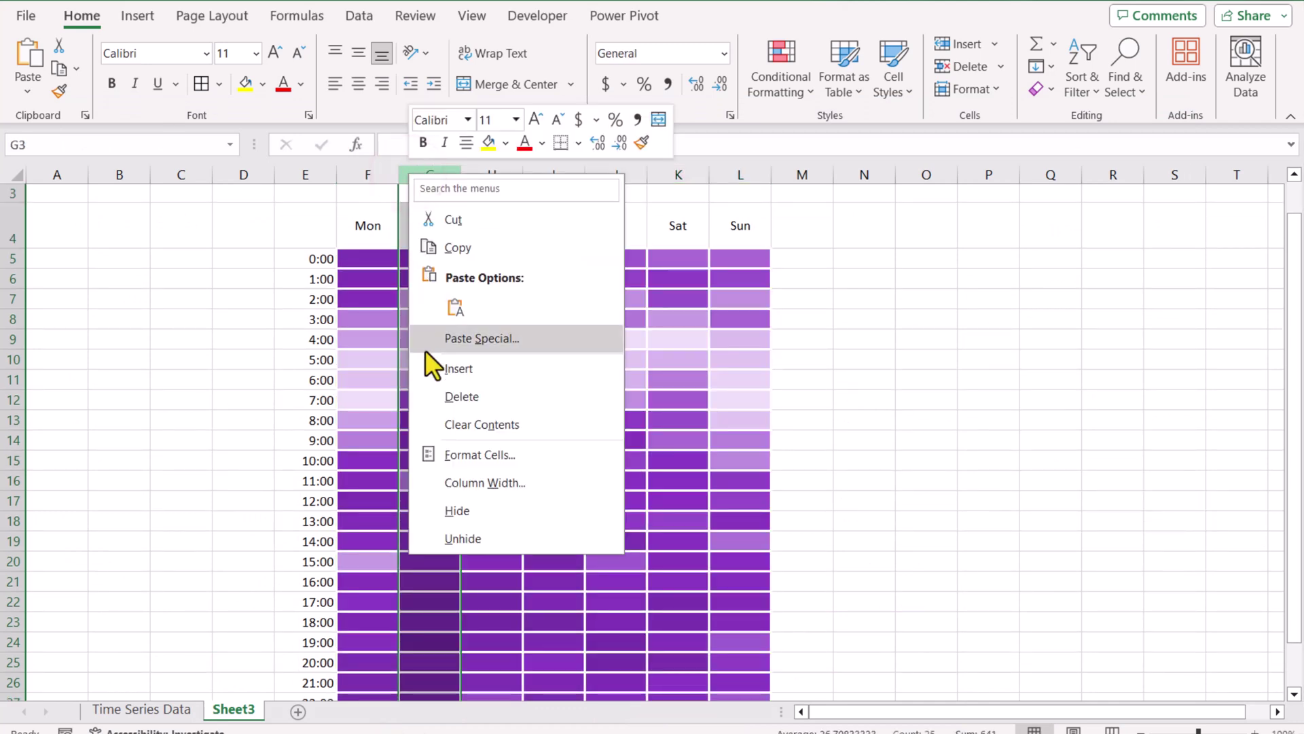
click(438, 370)
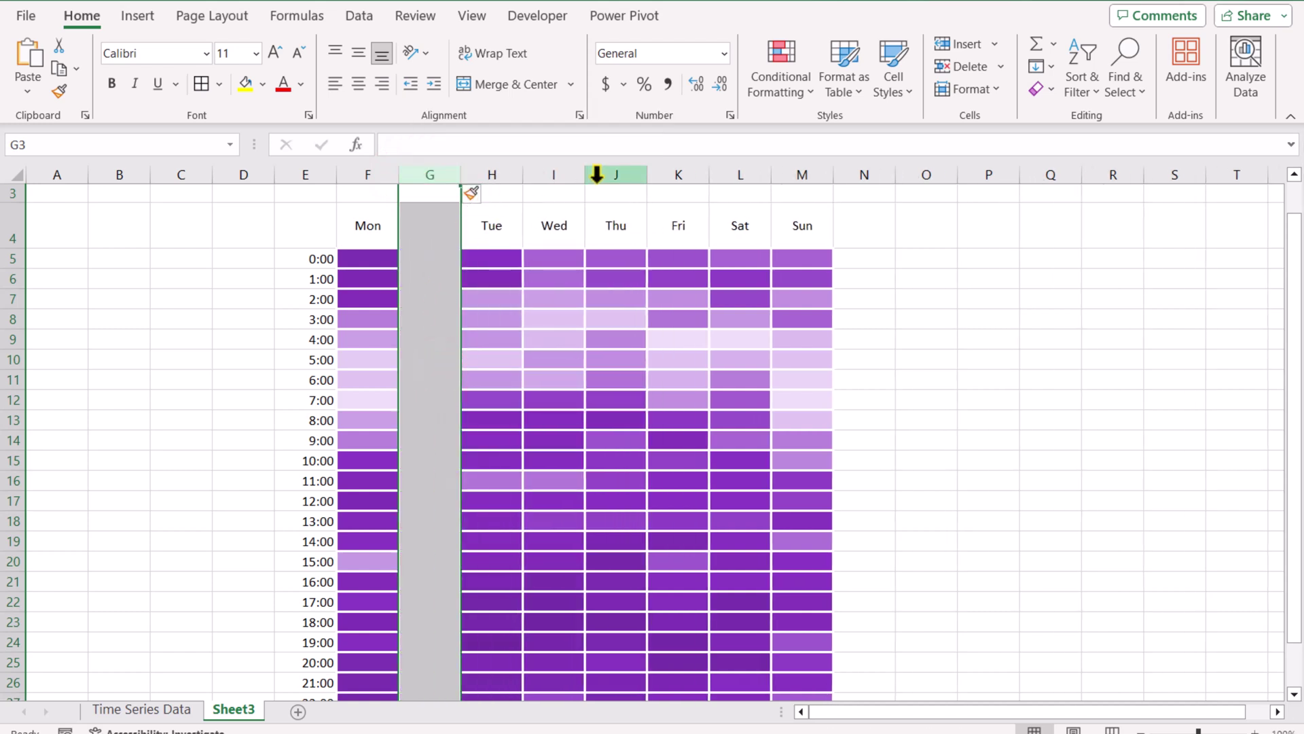
click(553, 175)
right_click(555, 176)
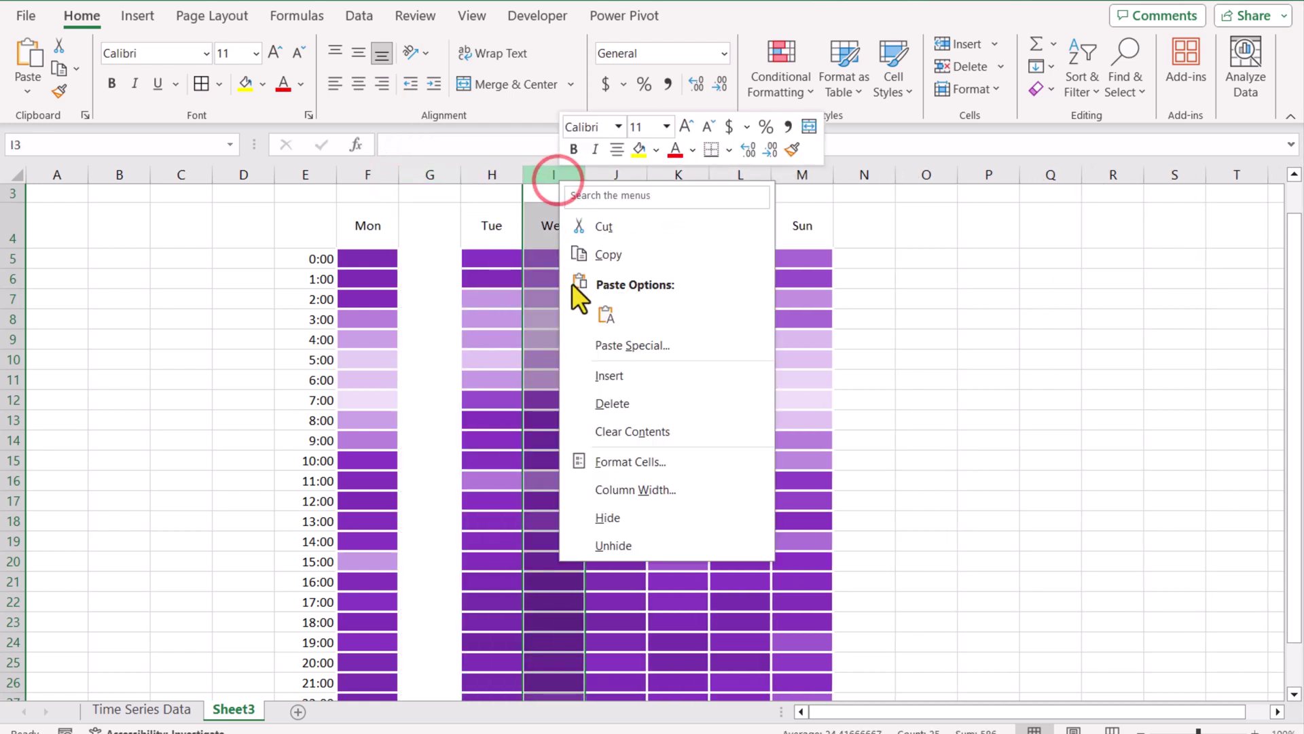
click(581, 369)
click(674, 175)
right_click(674, 175)
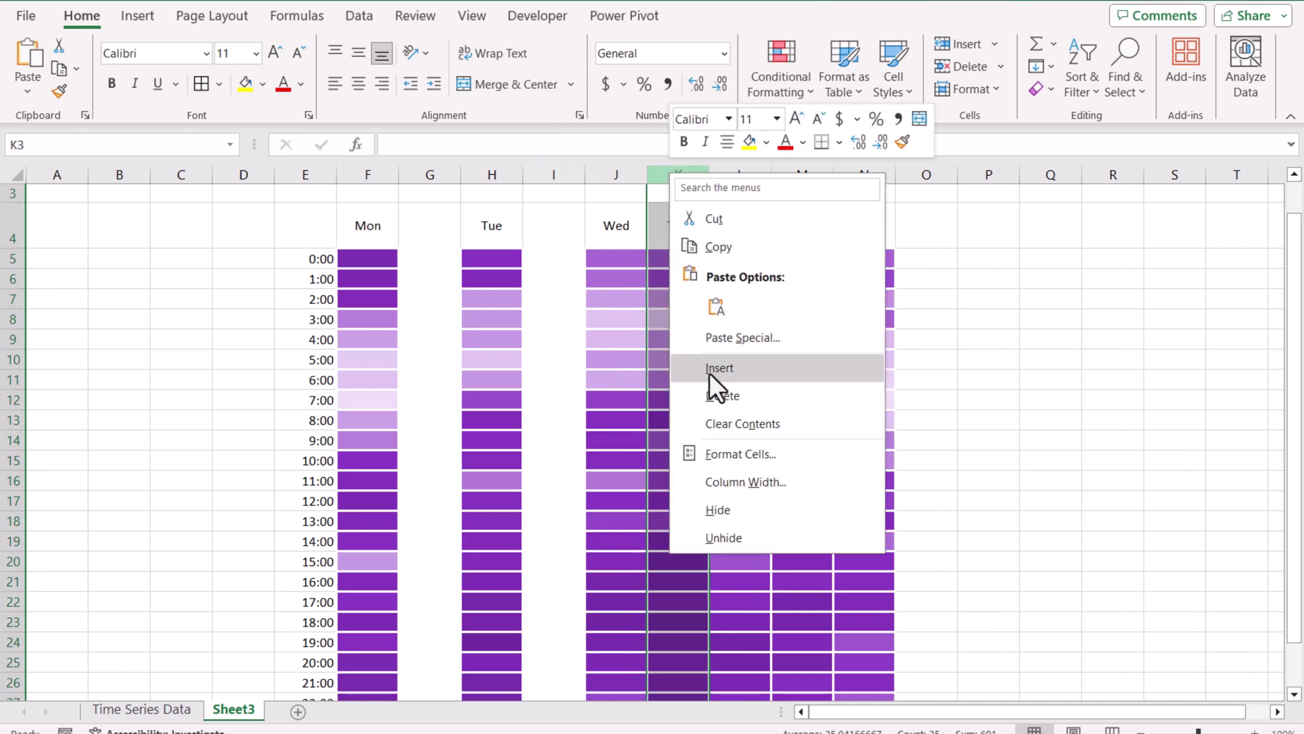
click(711, 373)
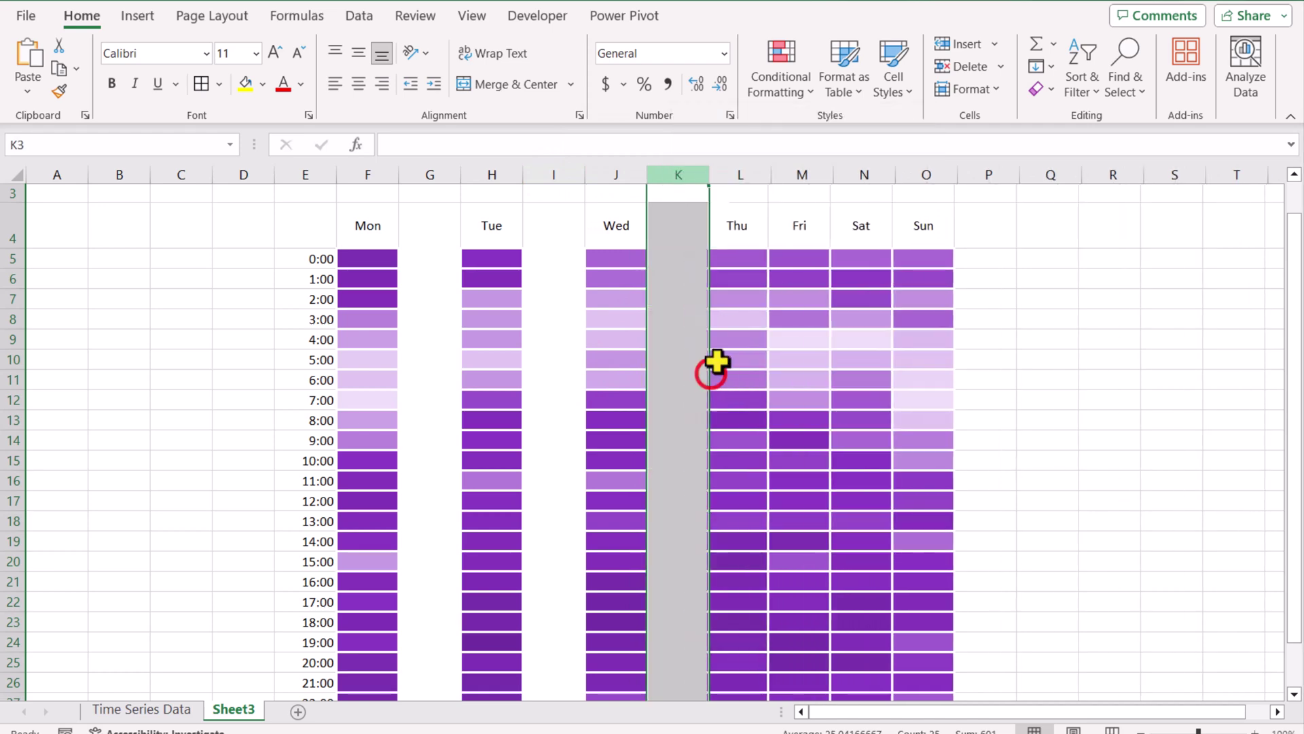
Step: Insert a blank spacer column before each of the Fri, Sat and Sun columns
click(799, 175)
right_click(799, 175)
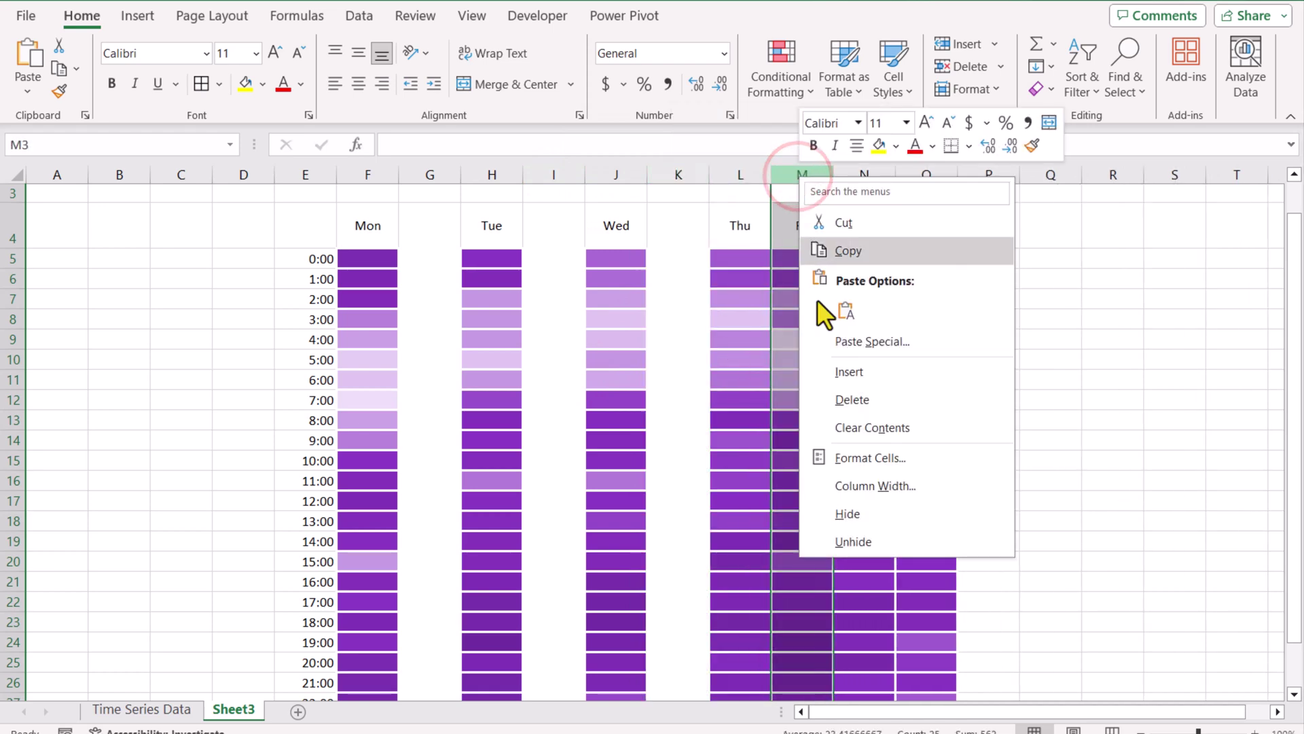
click(831, 377)
click(927, 174)
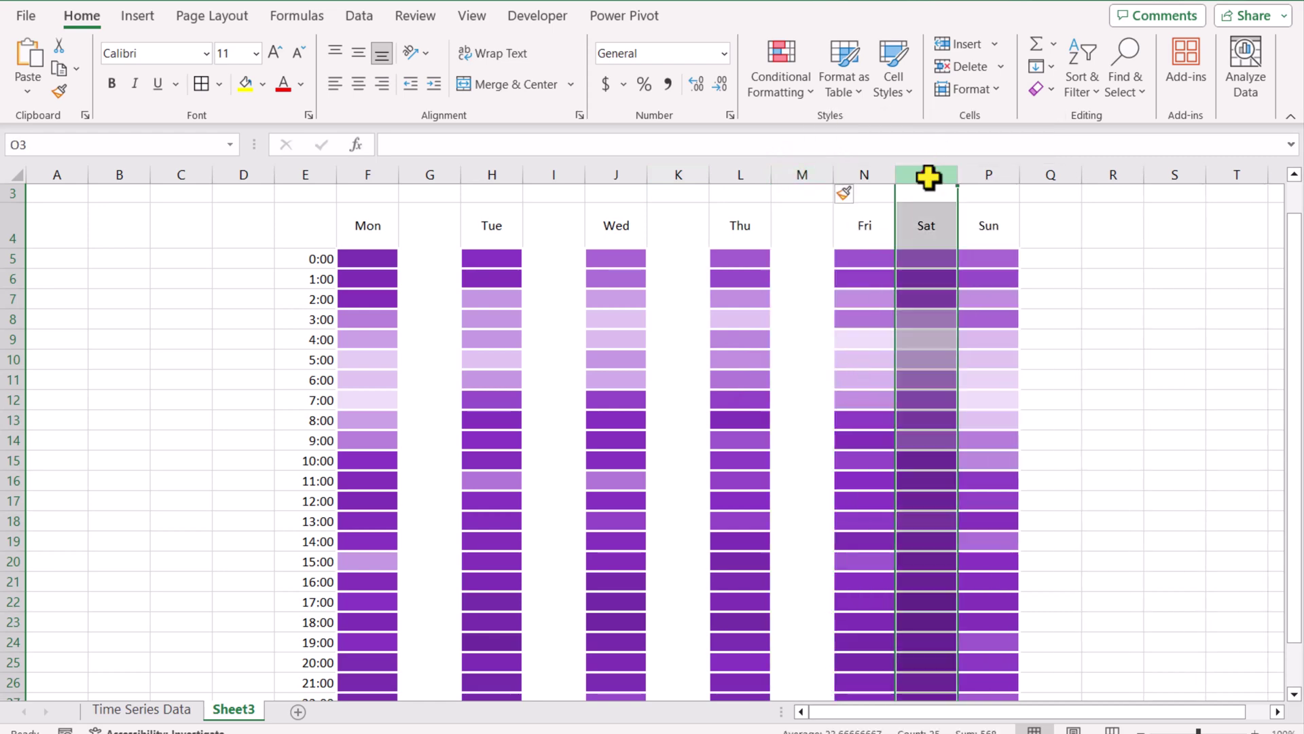
right_click(926, 174)
click(961, 369)
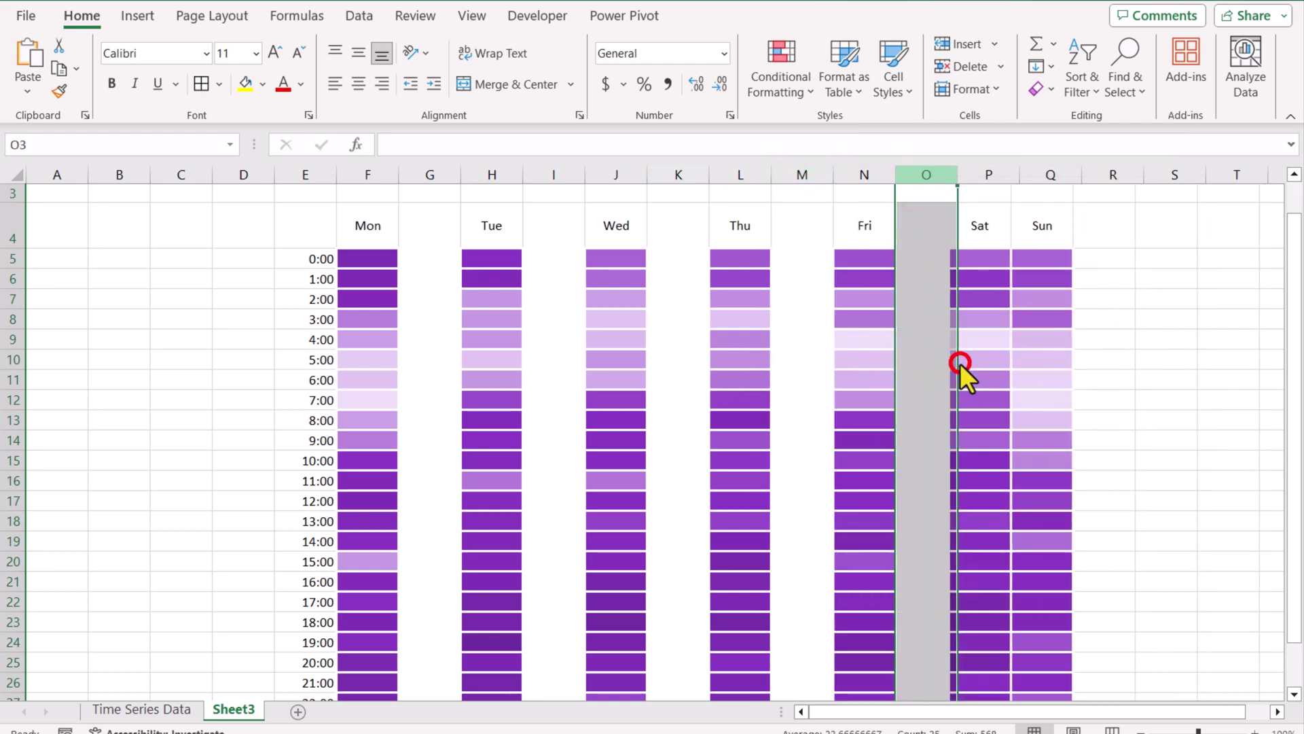
click(1051, 174)
right_click(1050, 173)
click(1094, 368)
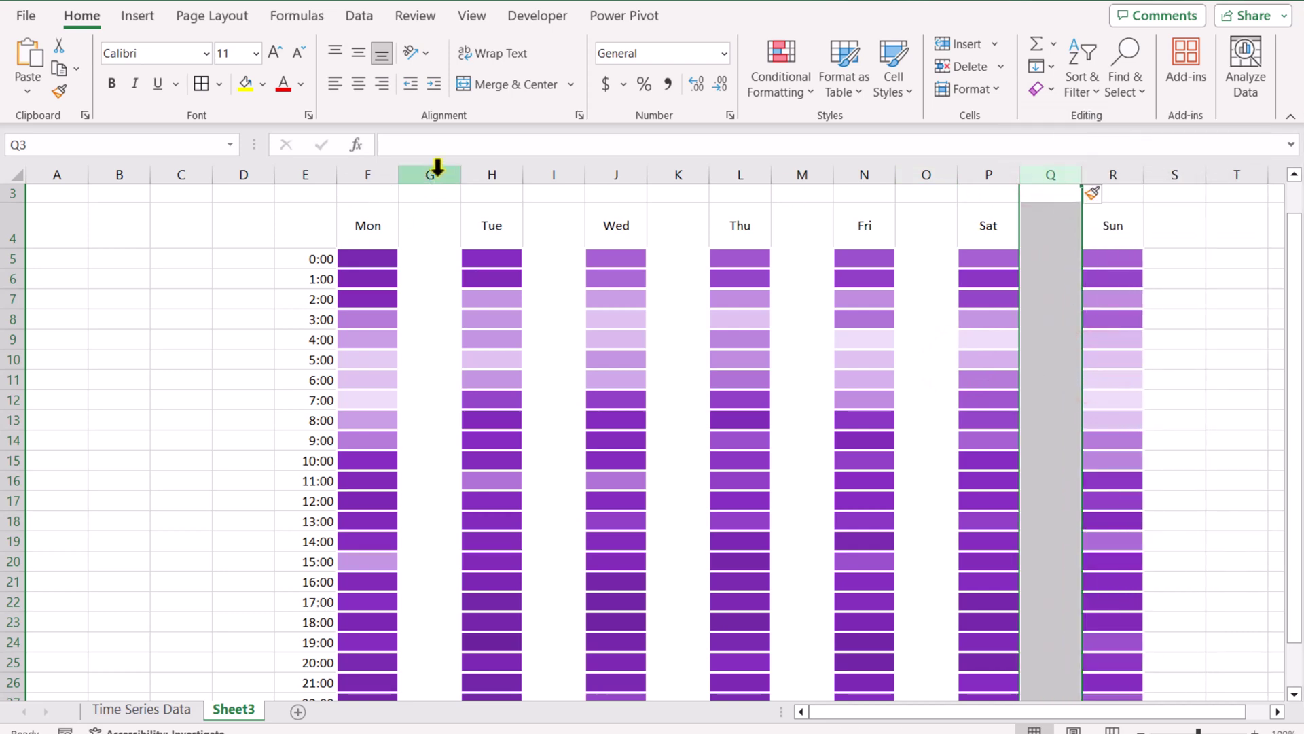
Step: Set the width of the blank spacer columns G, I, K, M, O and Q to 0.6
click(435, 174)
ctrl+click(550, 175)
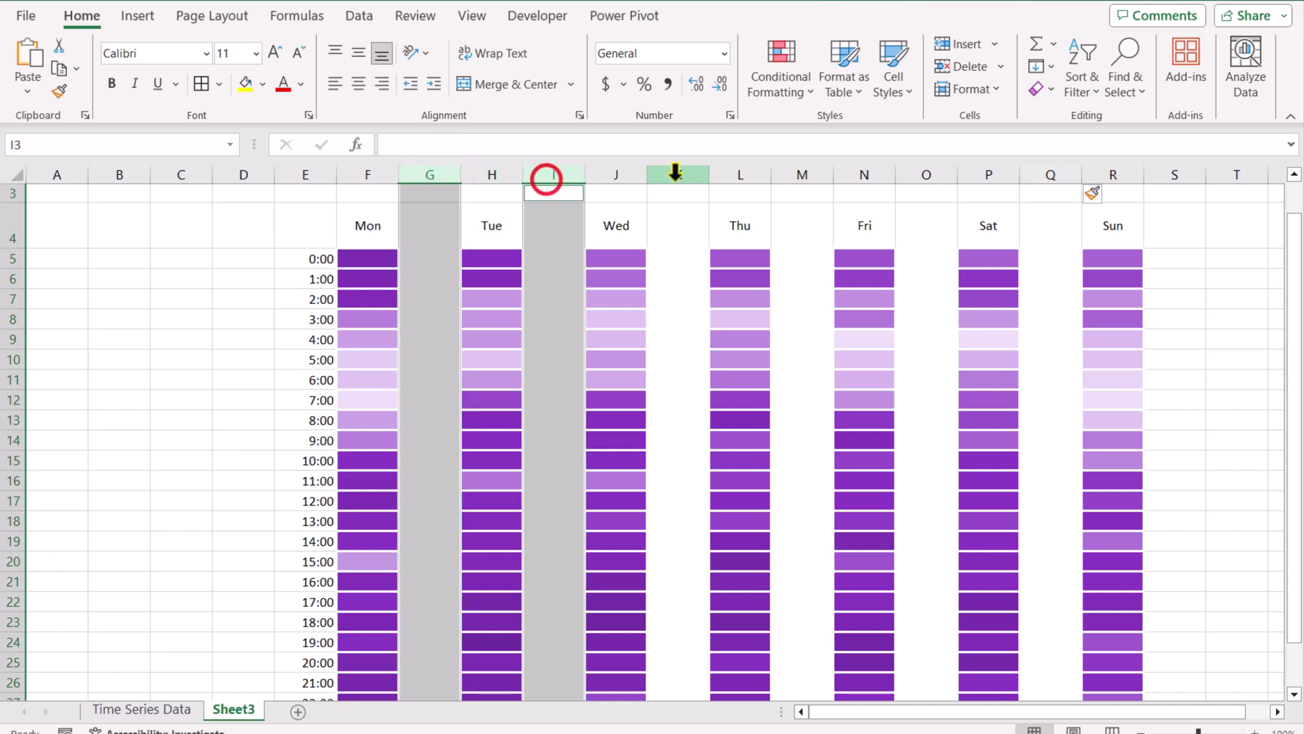
ctrl+click(676, 174)
ctrl+click(802, 175)
ctrl+click(928, 176)
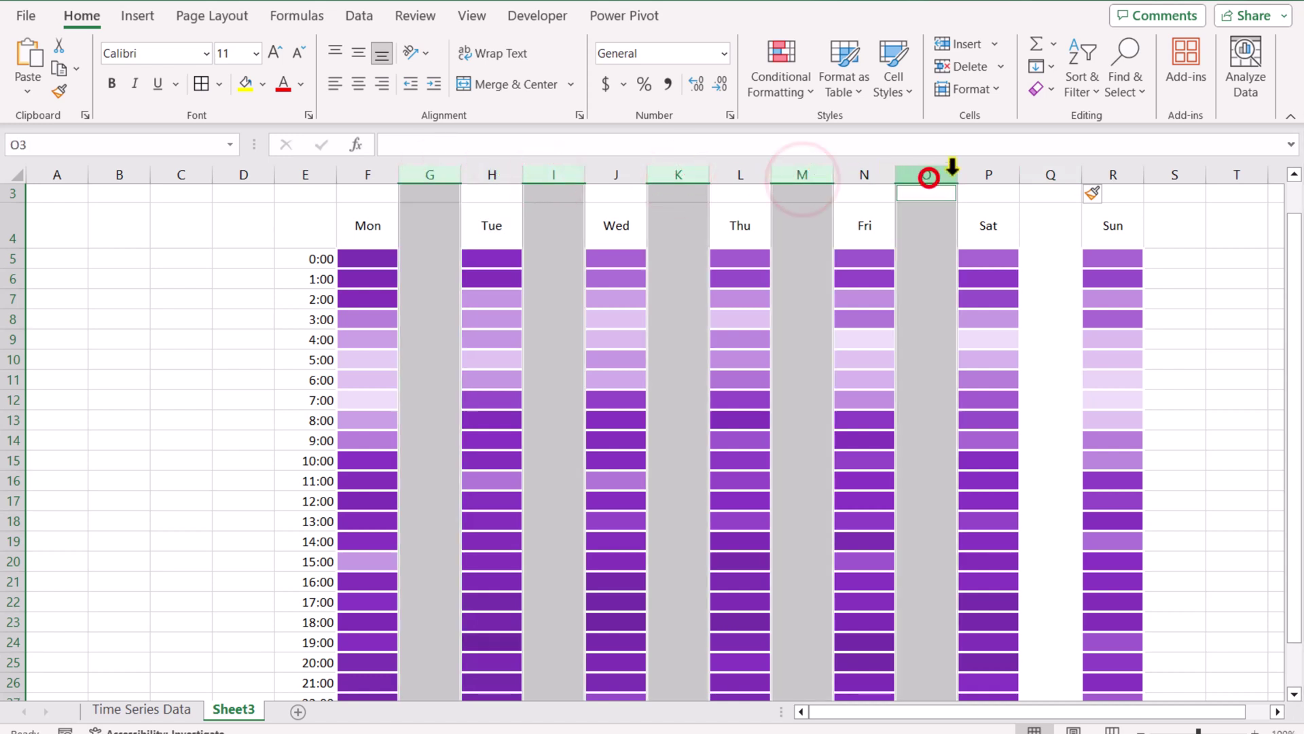
ctrl+click(1040, 174)
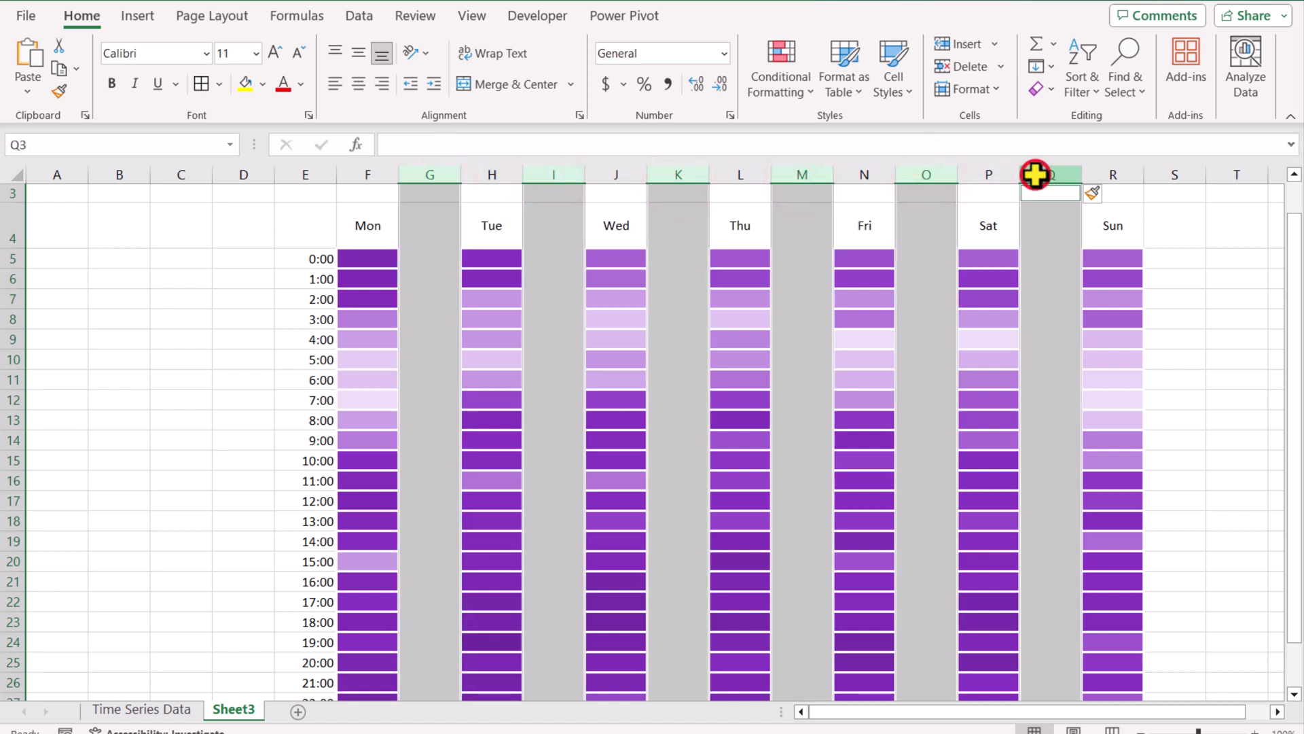
click(1000, 92)
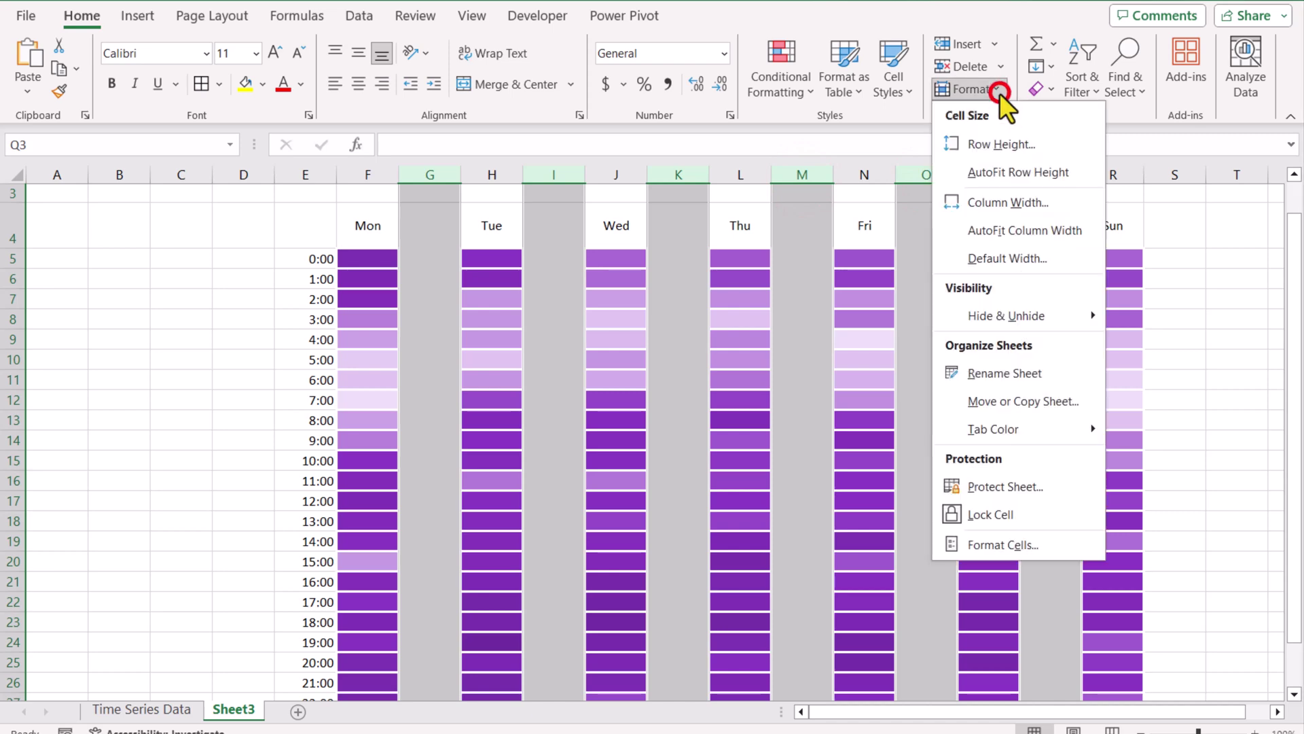
click(1026, 202)
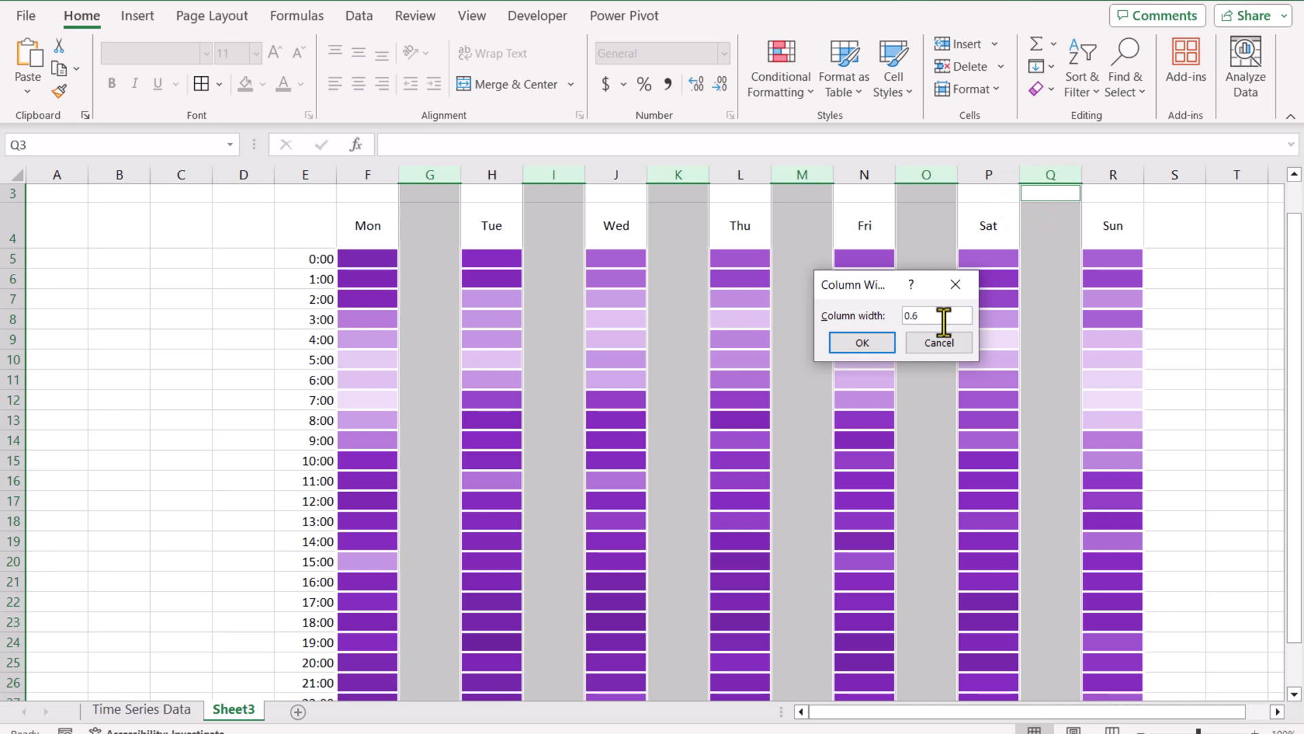
click(863, 342)
click(883, 320)
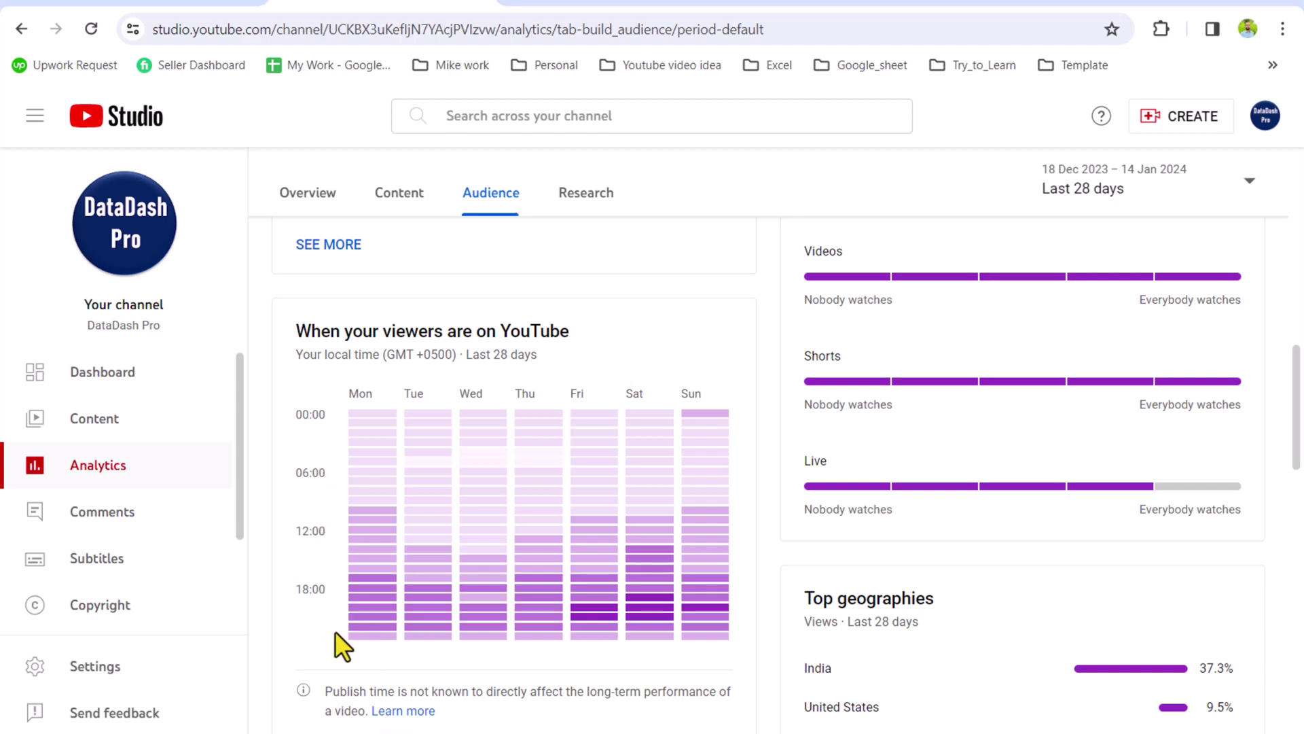
Step: Insert a blank column between the hour labels and the Mon column of the heatmap
key(super+Down)
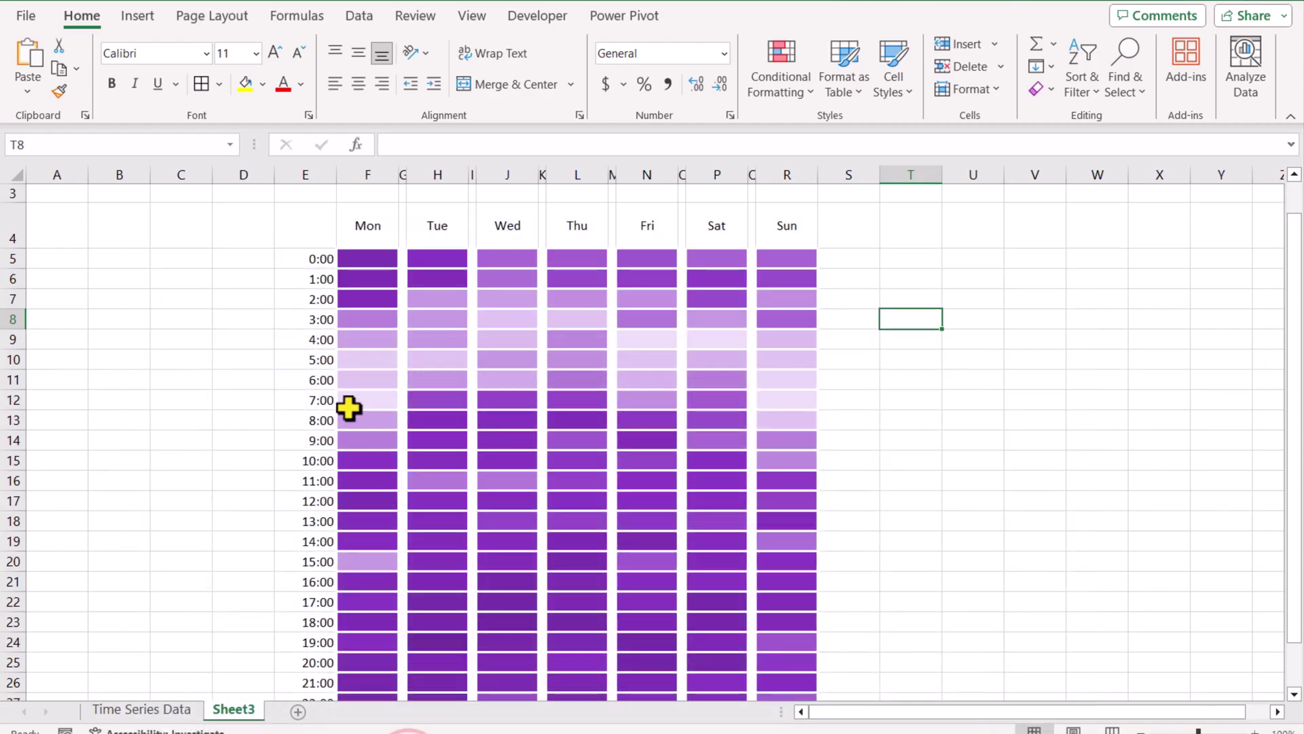
click(345, 175)
right_click(343, 182)
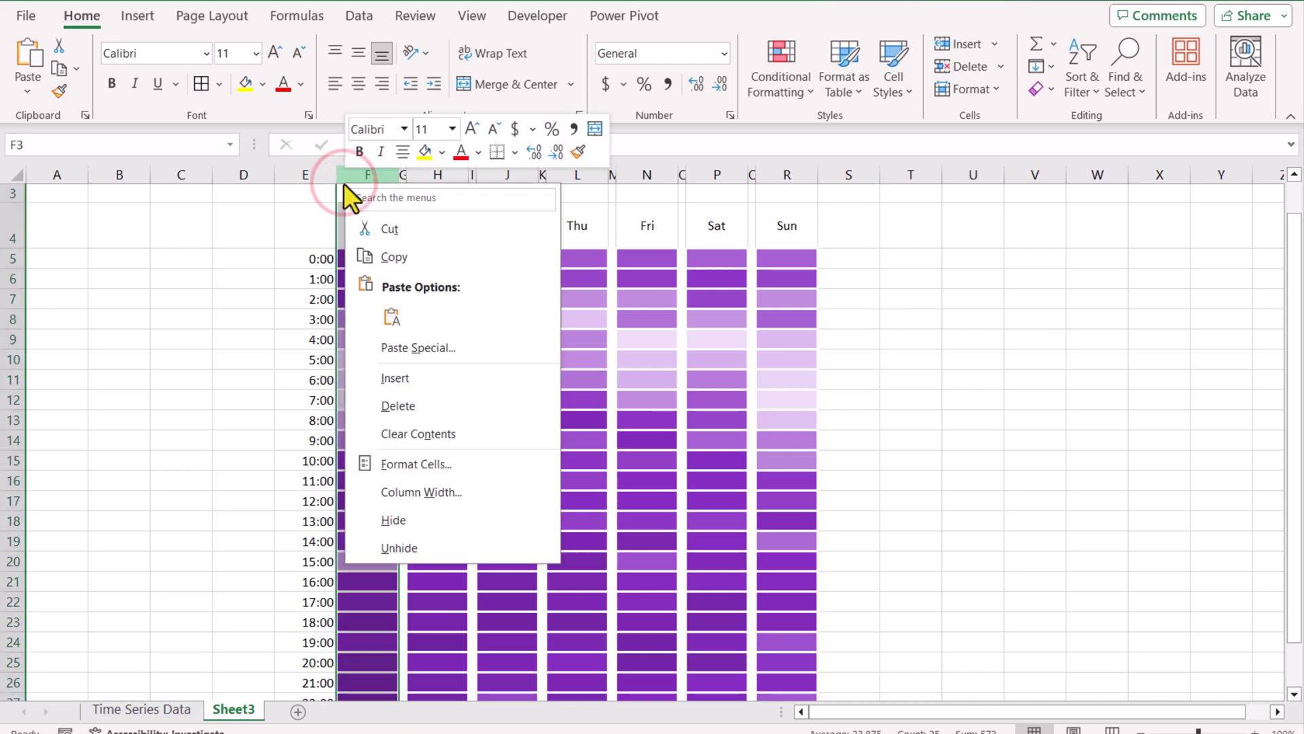
click(419, 369)
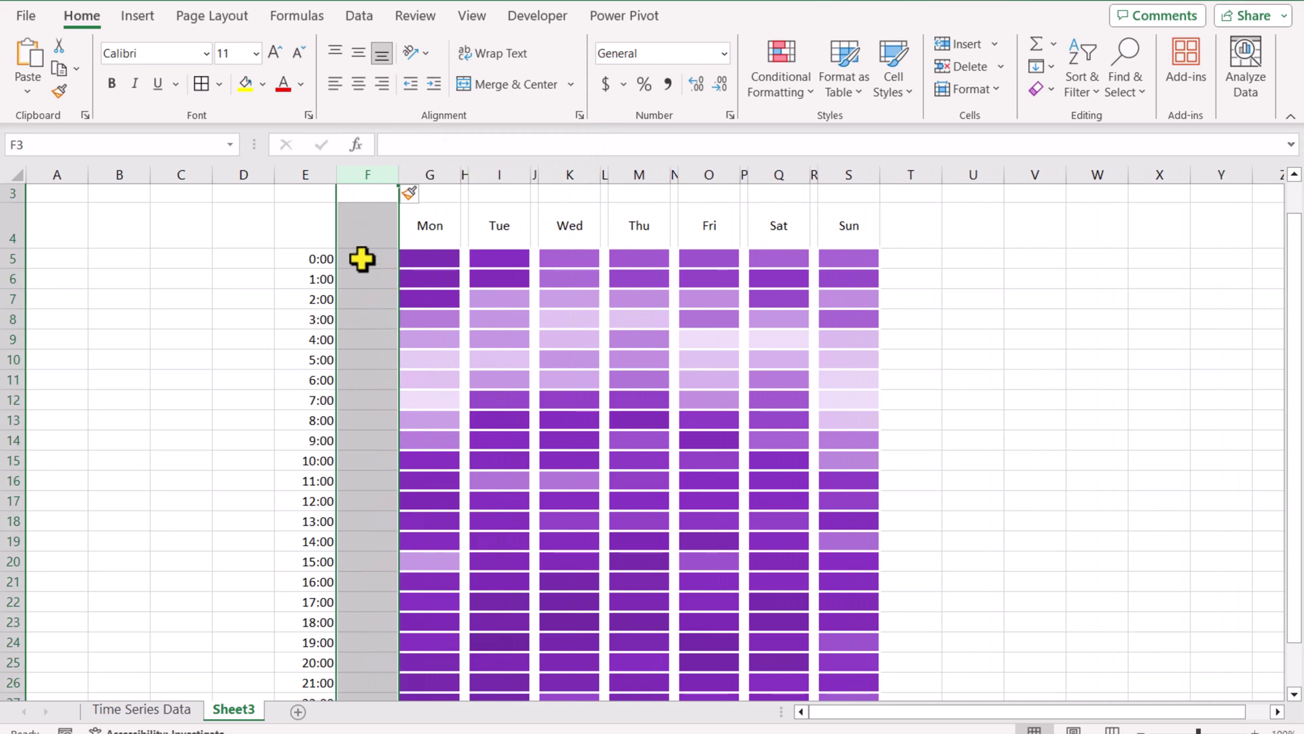
Step: Merge and center F5:F10 and enter the formula =E5 in the merged cell
drag(361, 259, 373, 360)
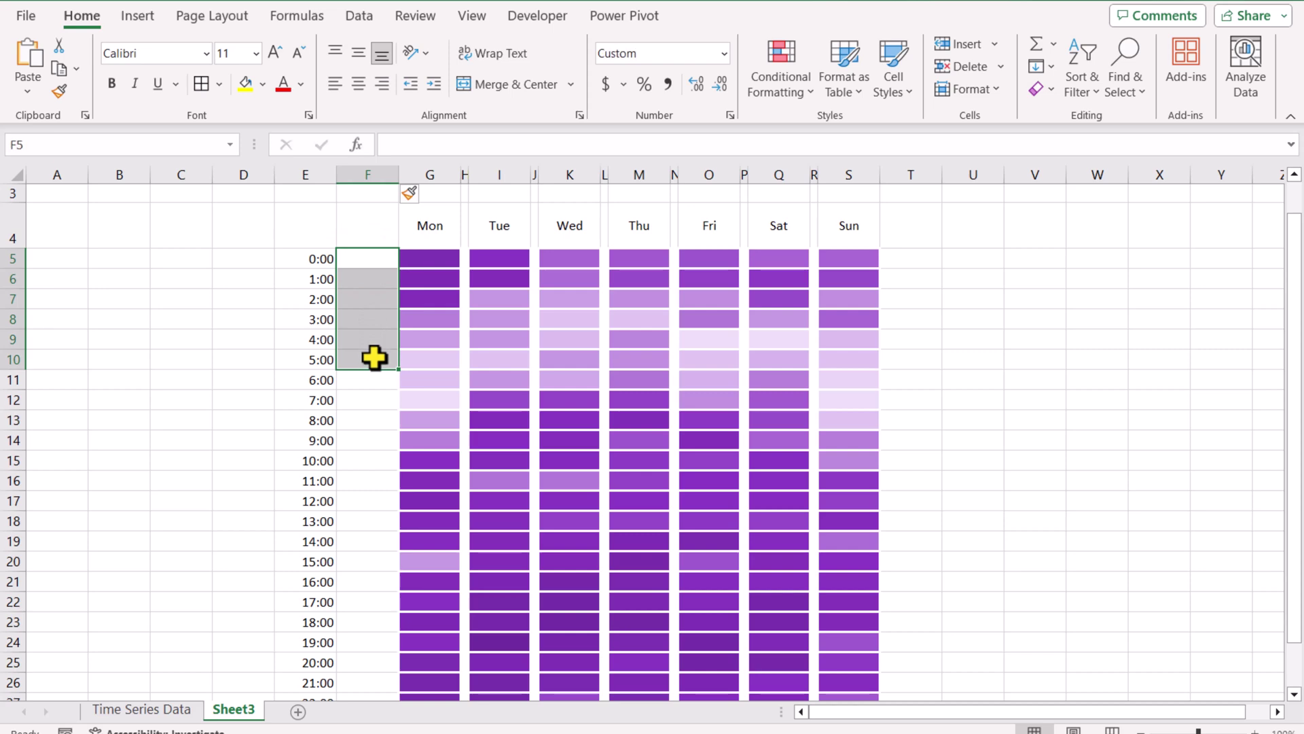
click(492, 83)
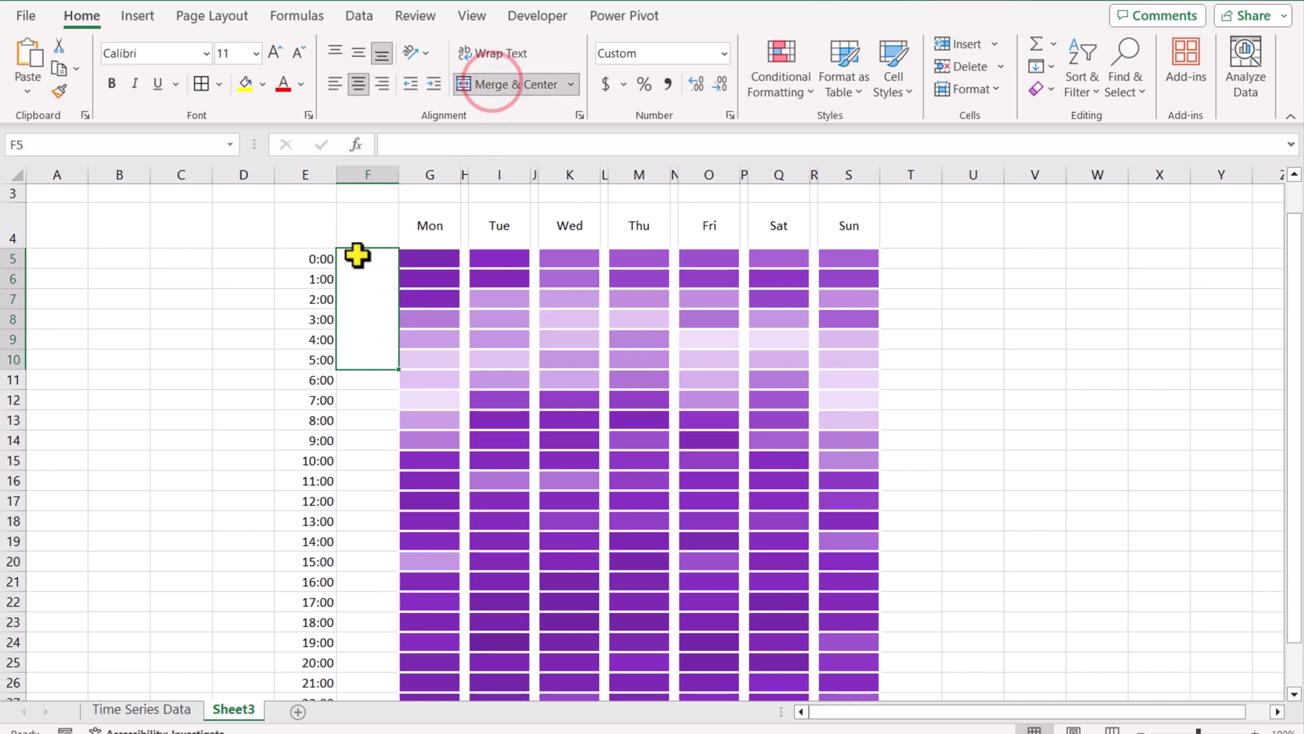
text(=)
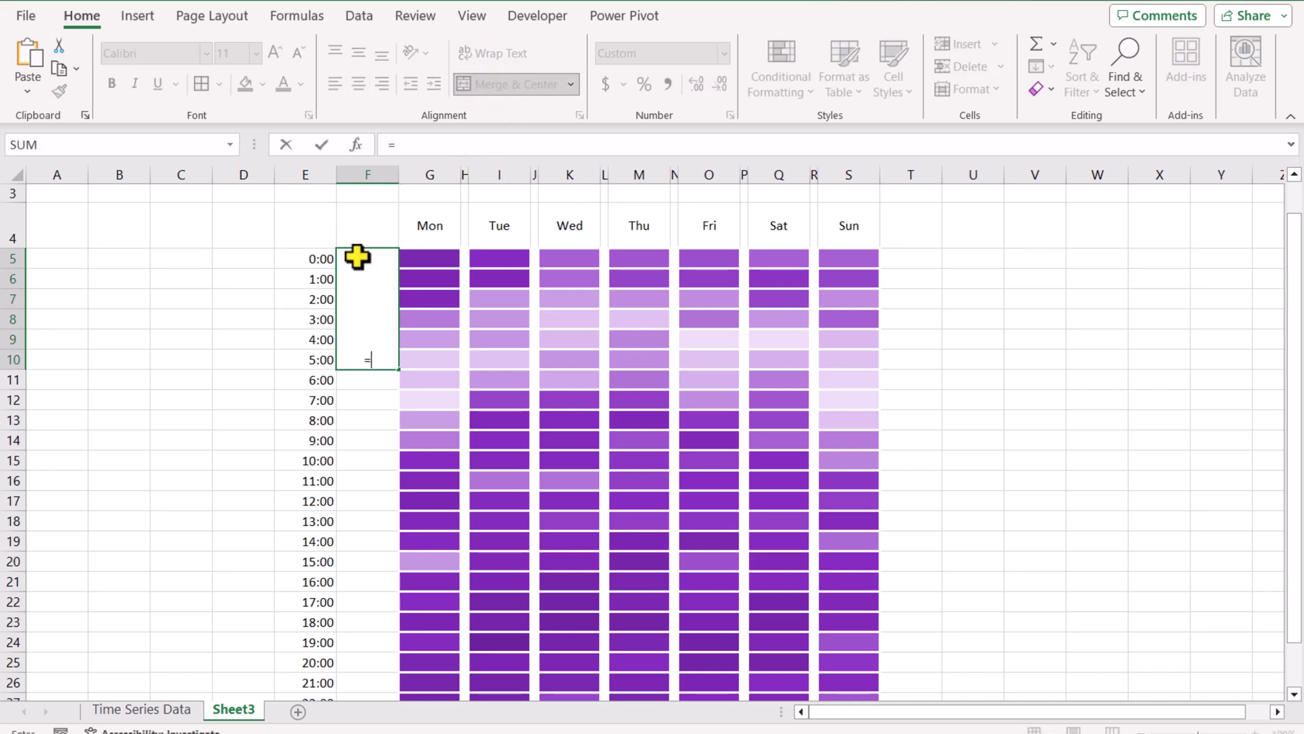
click(322, 258)
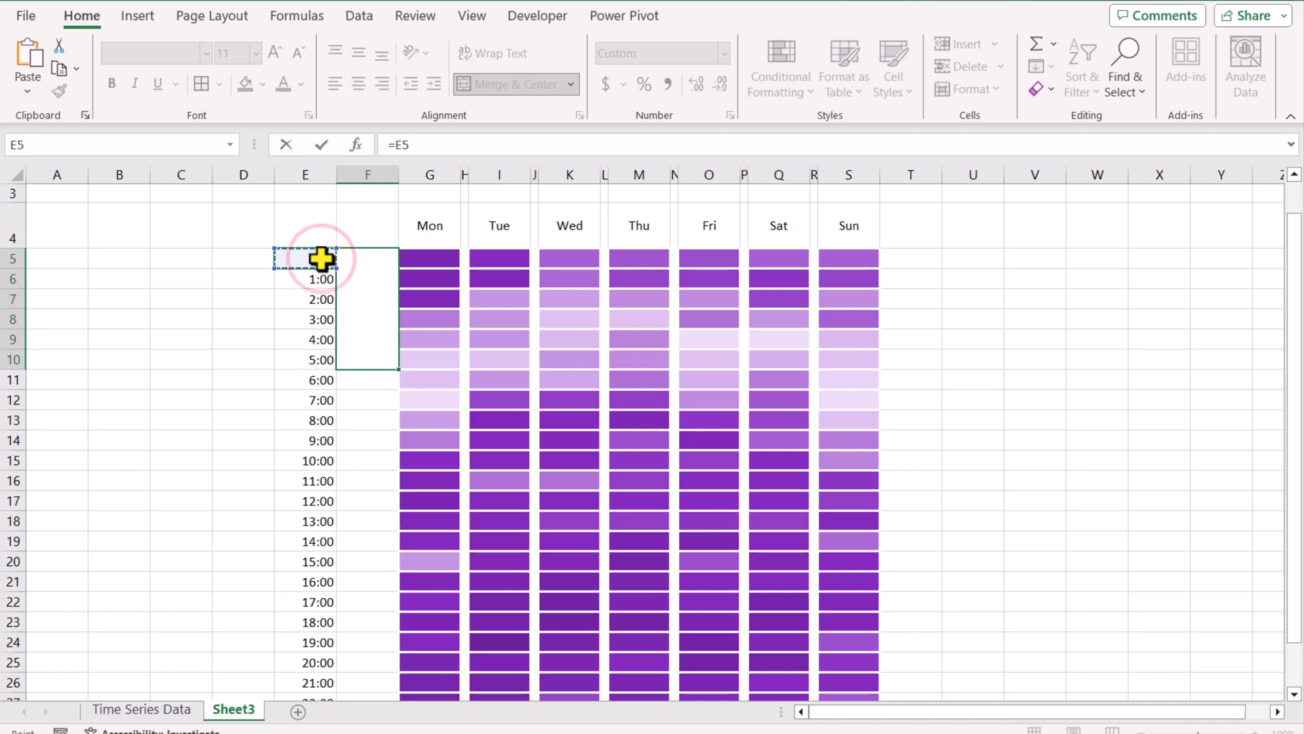
key(Return)
Step: Top-align the merged hour label and fill it down column F in six-row blocks through row 28
click(372, 303)
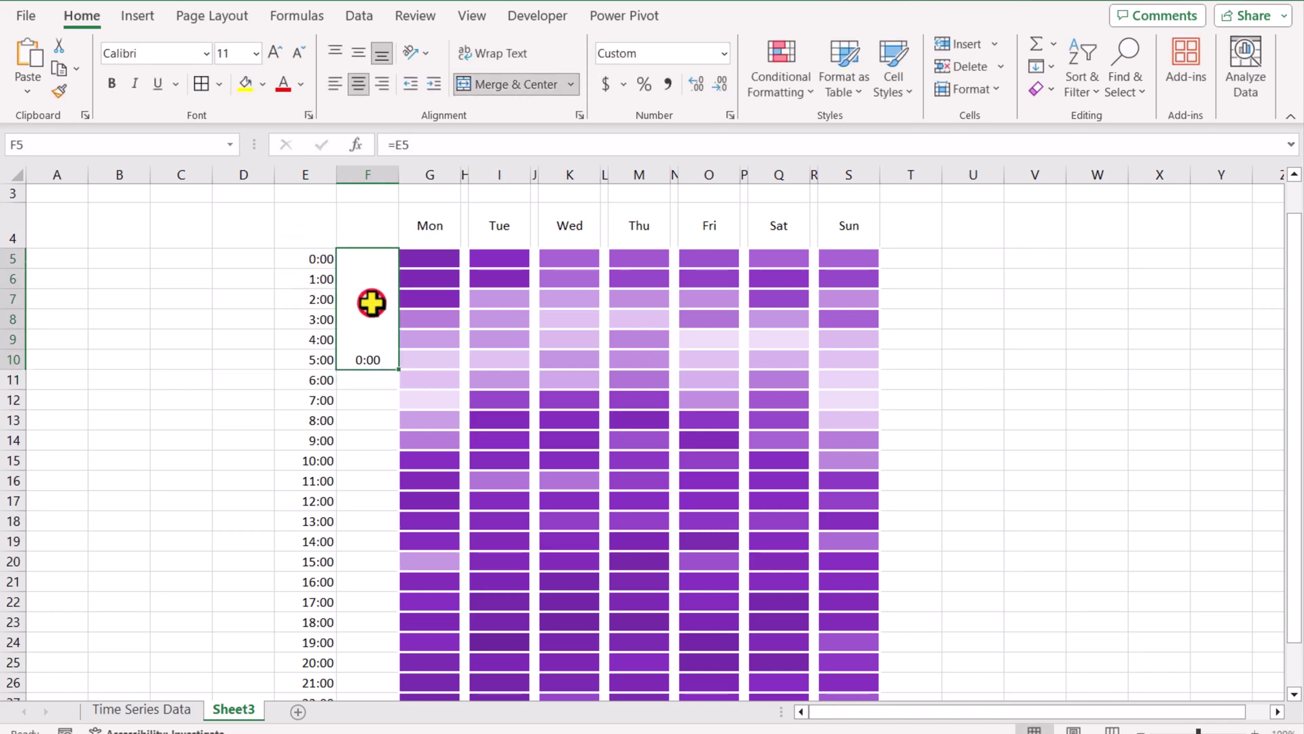
click(341, 51)
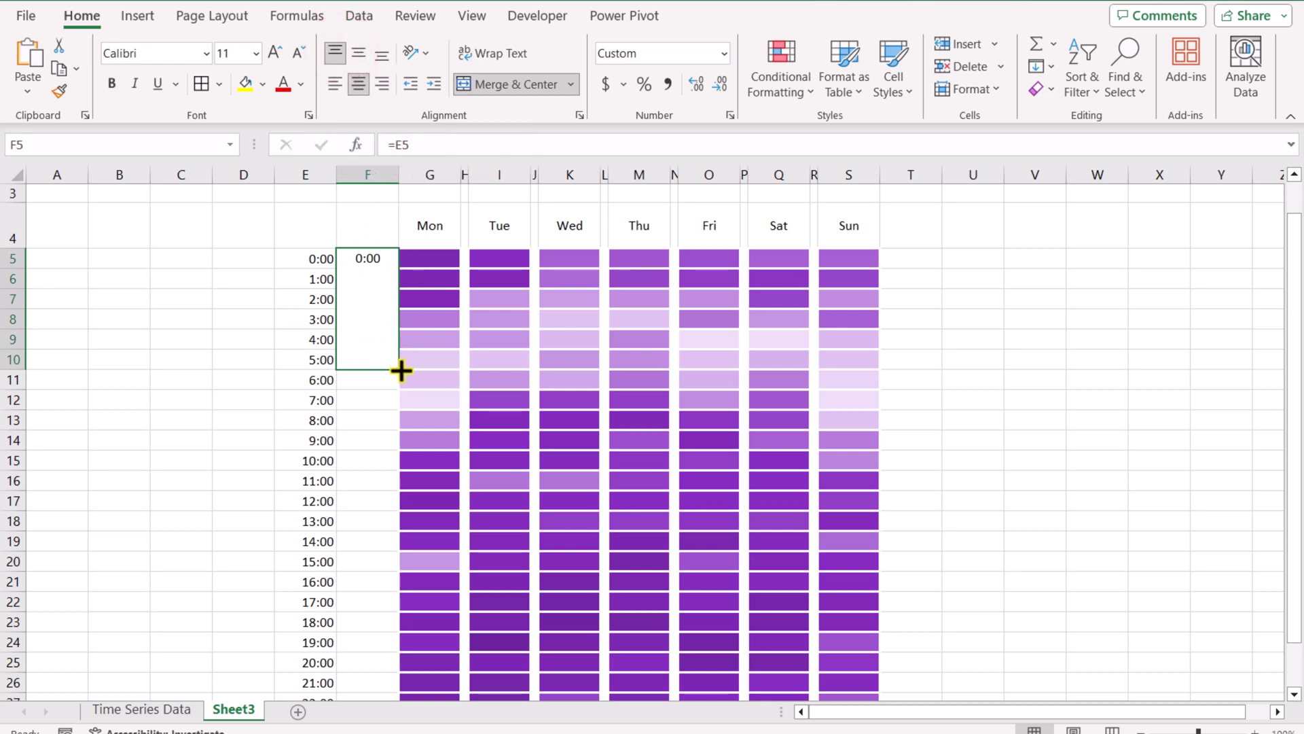
drag(400, 370, 385, 653)
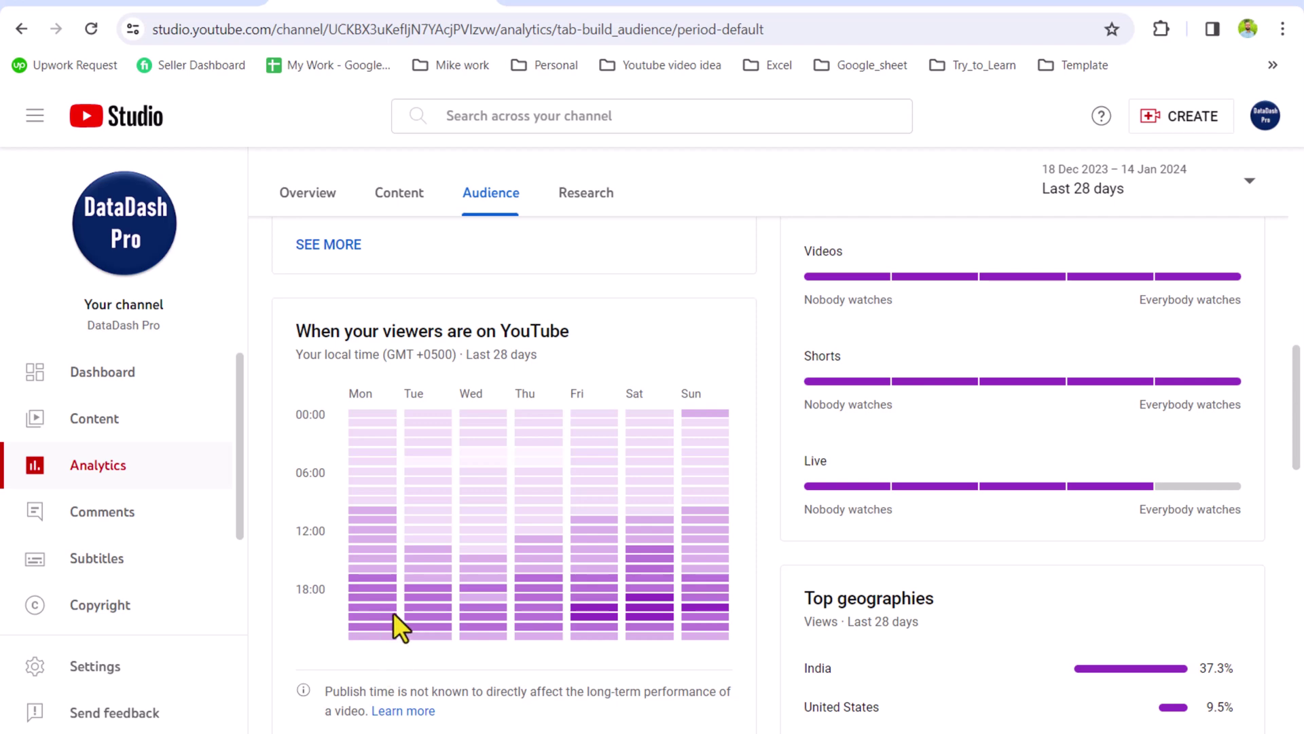
mouse_move(401, 733)
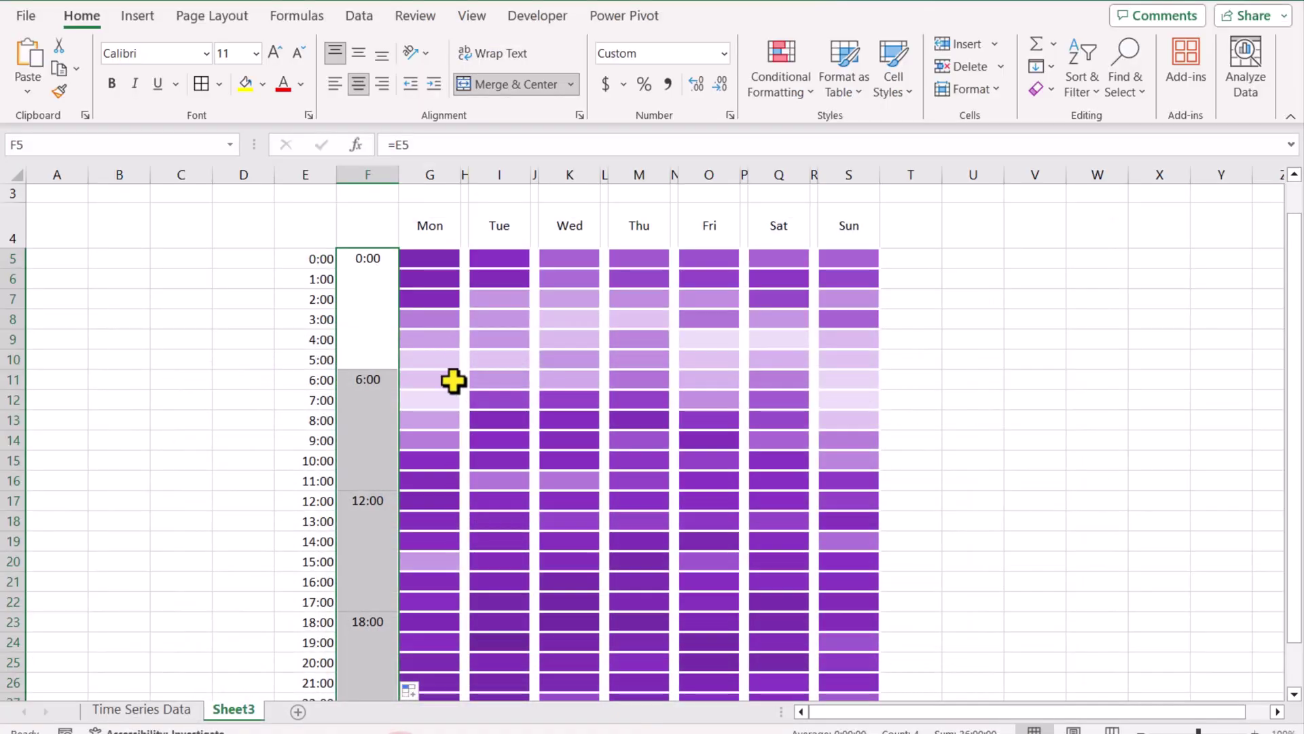
click(157, 324)
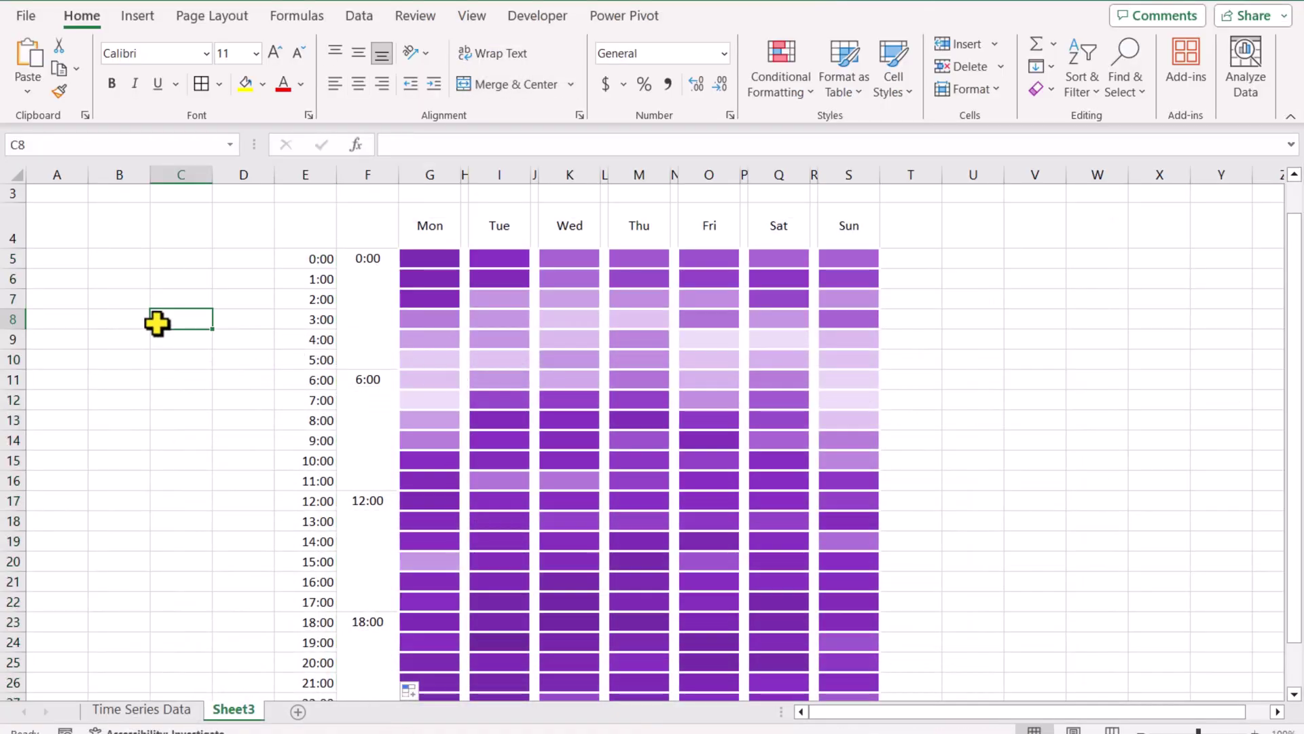
Step: Set the row height of heatmap rows 5 to 28 to 8
drag(13, 261, 16, 636)
scroll(156, 570, up, 2)
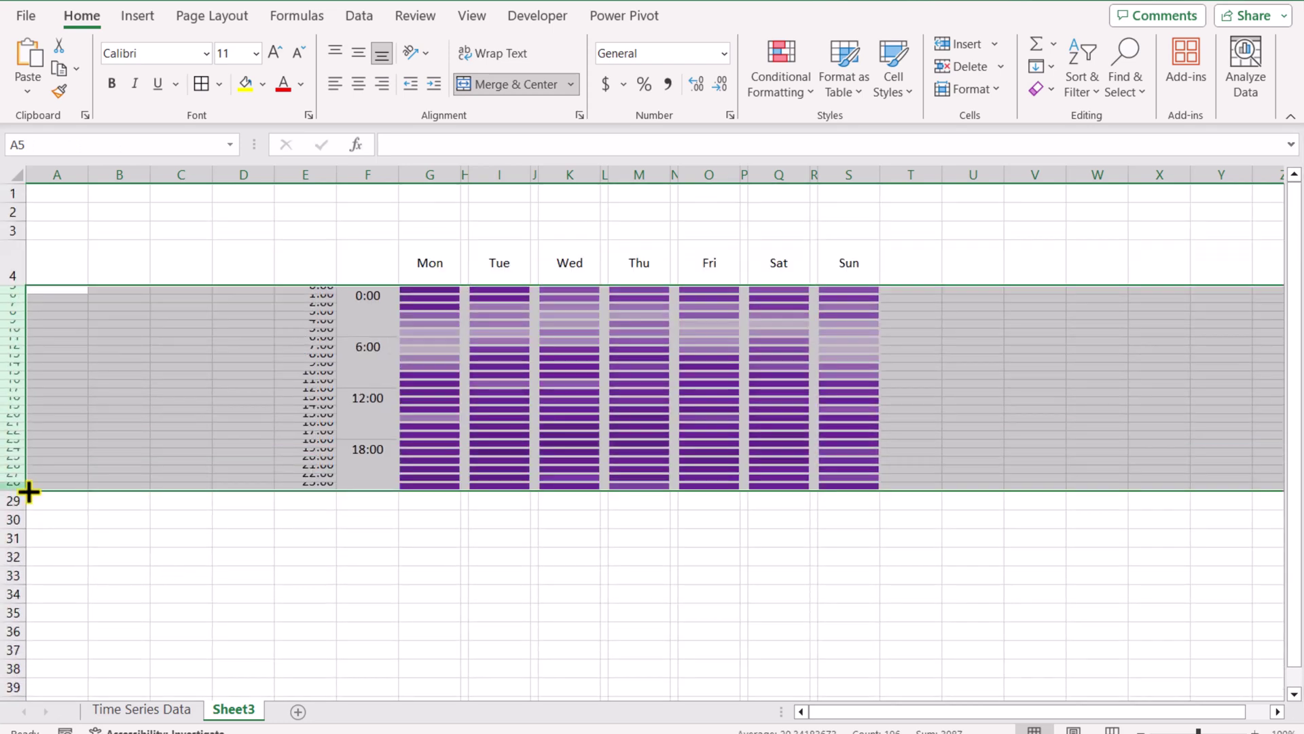
drag(8, 475, 14, 484)
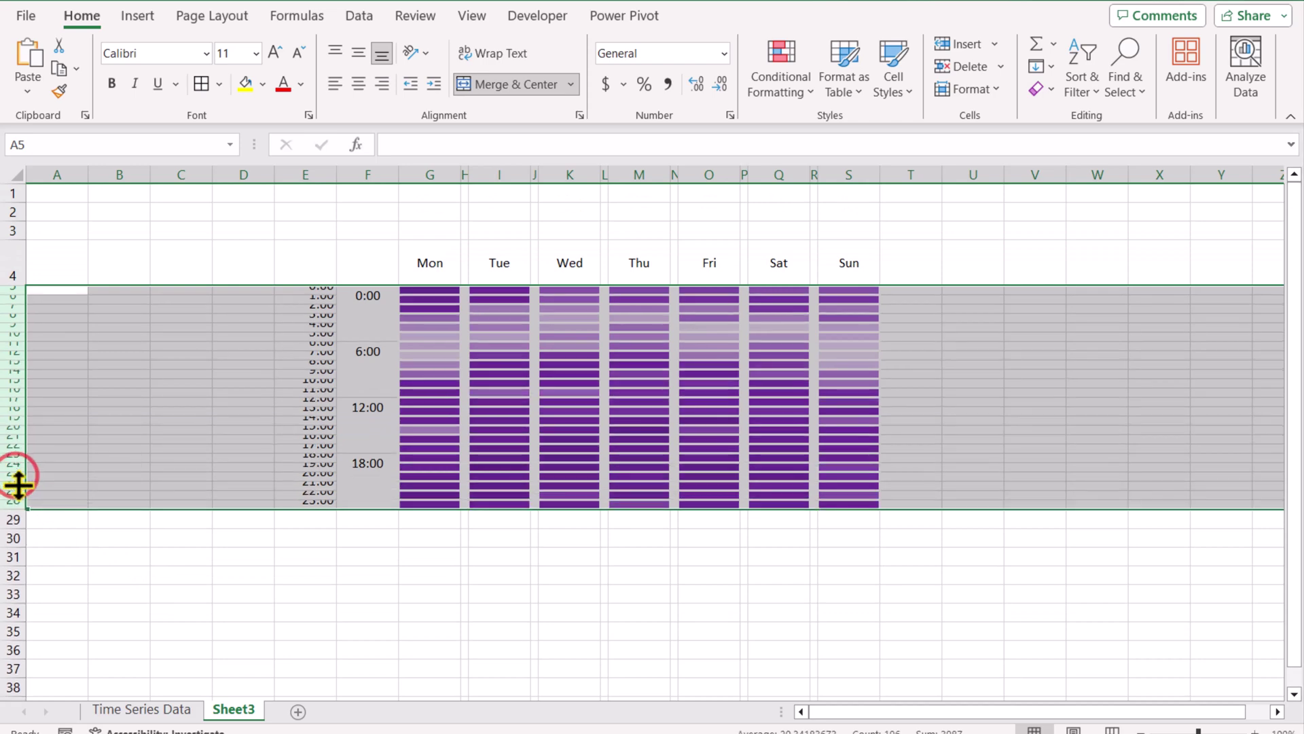
click(997, 90)
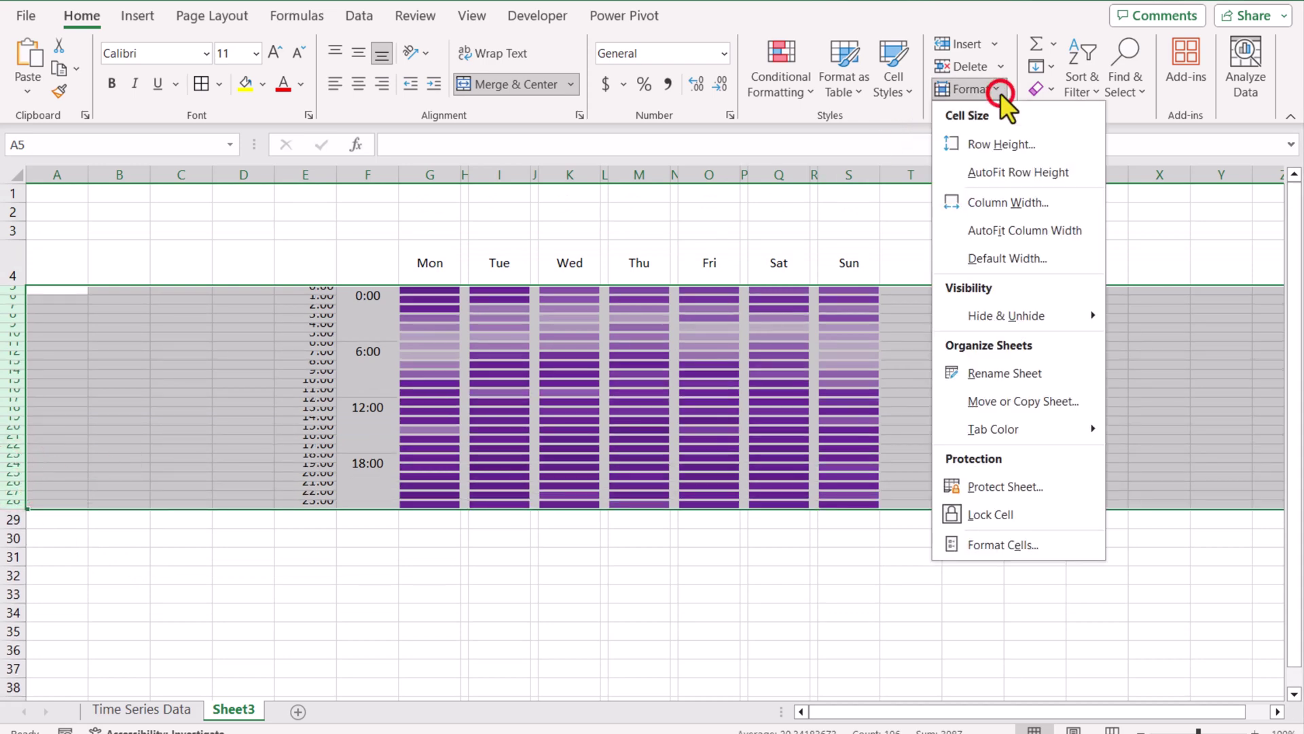
click(1005, 149)
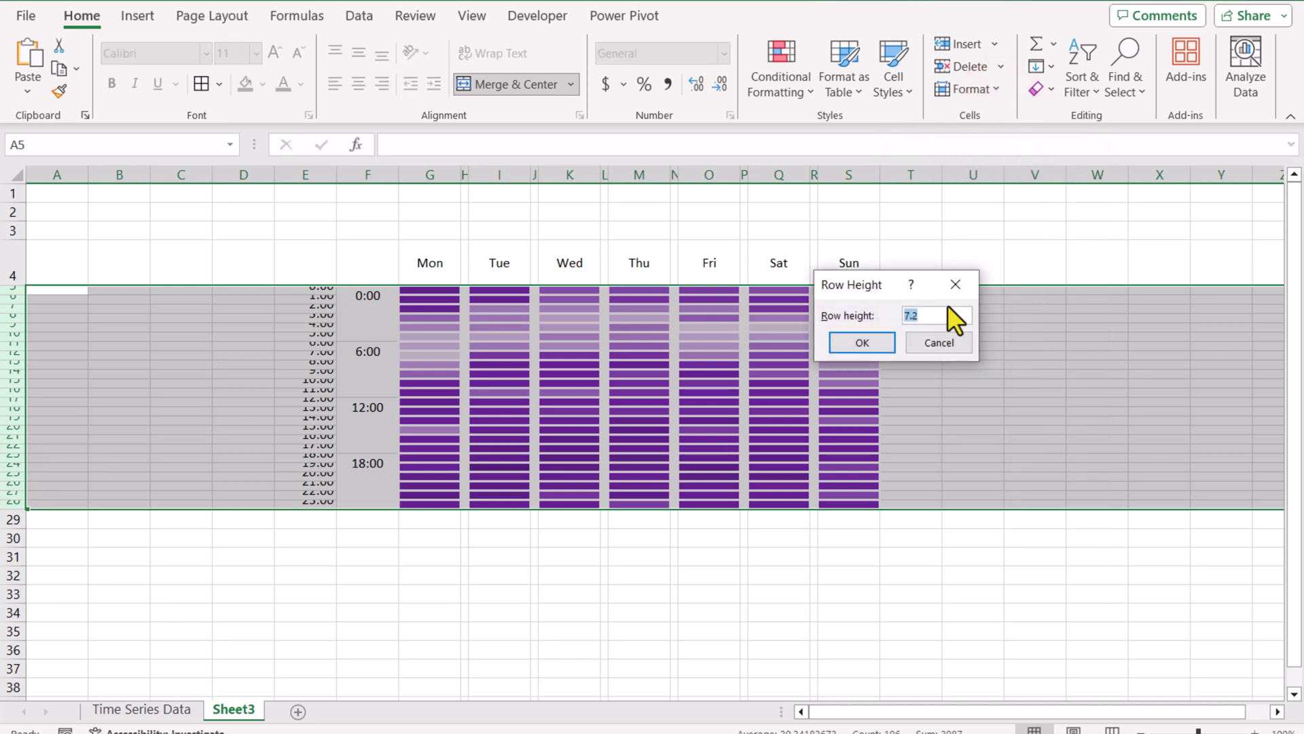
text(8)
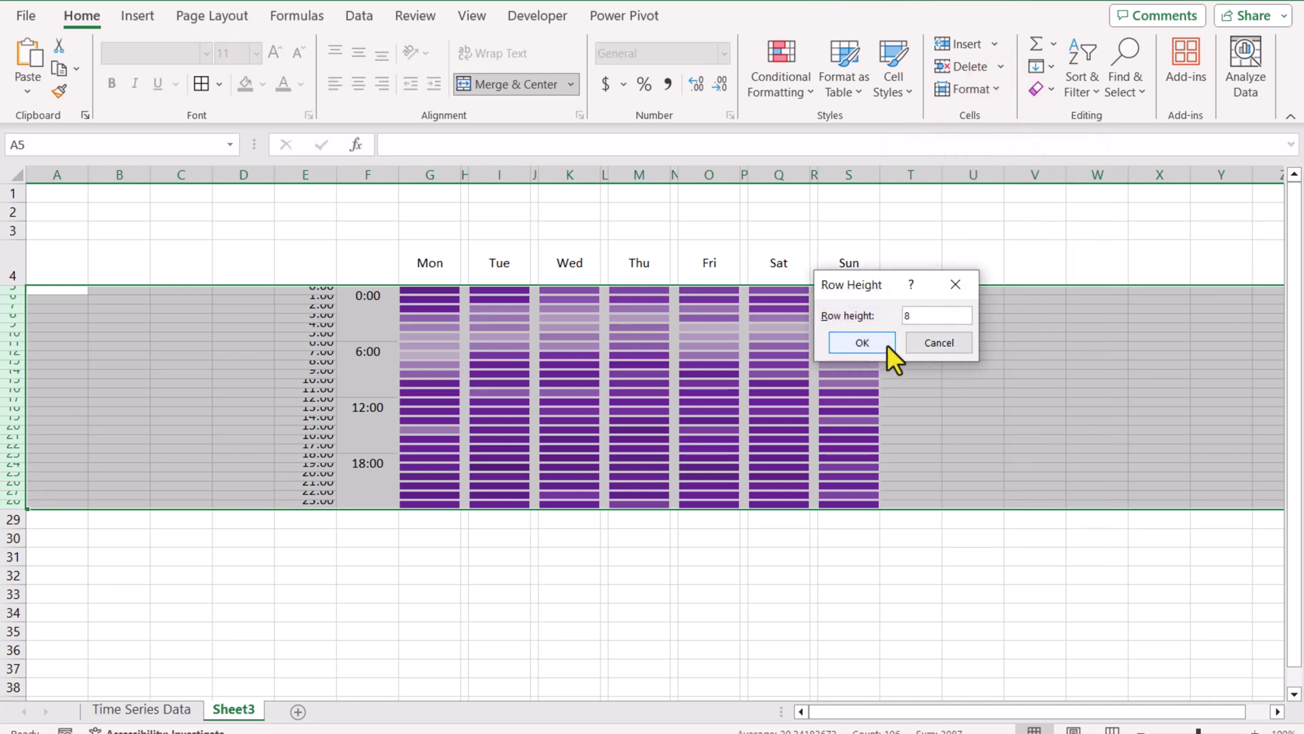
click(887, 345)
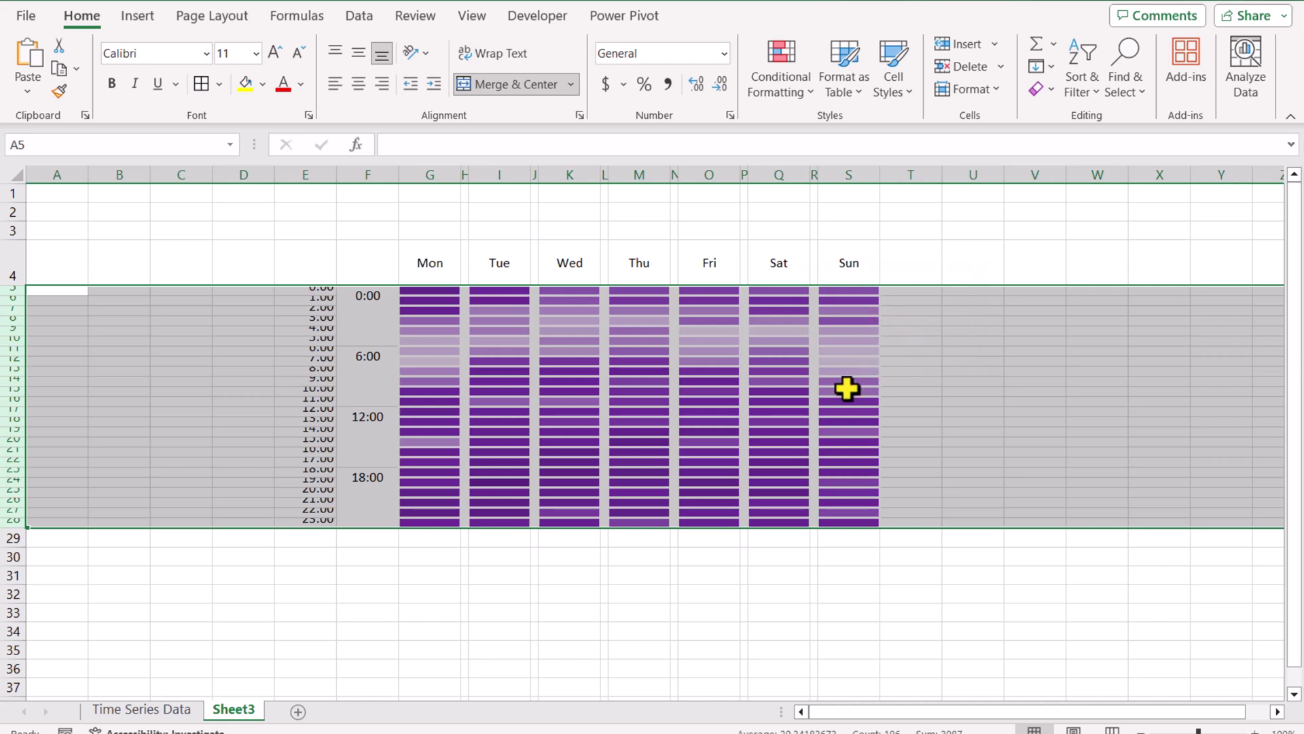
Step: Hide the gridlines on the heatmap sheet
click(684, 574)
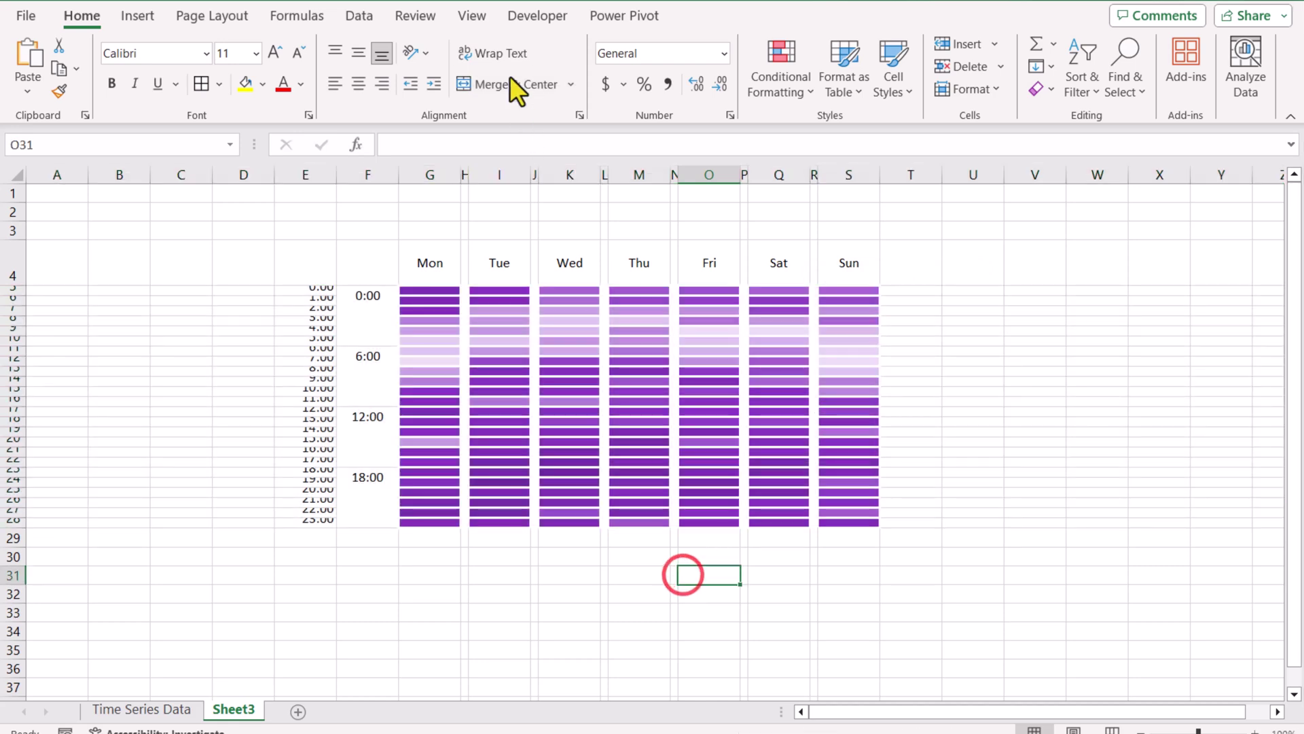
click(486, 12)
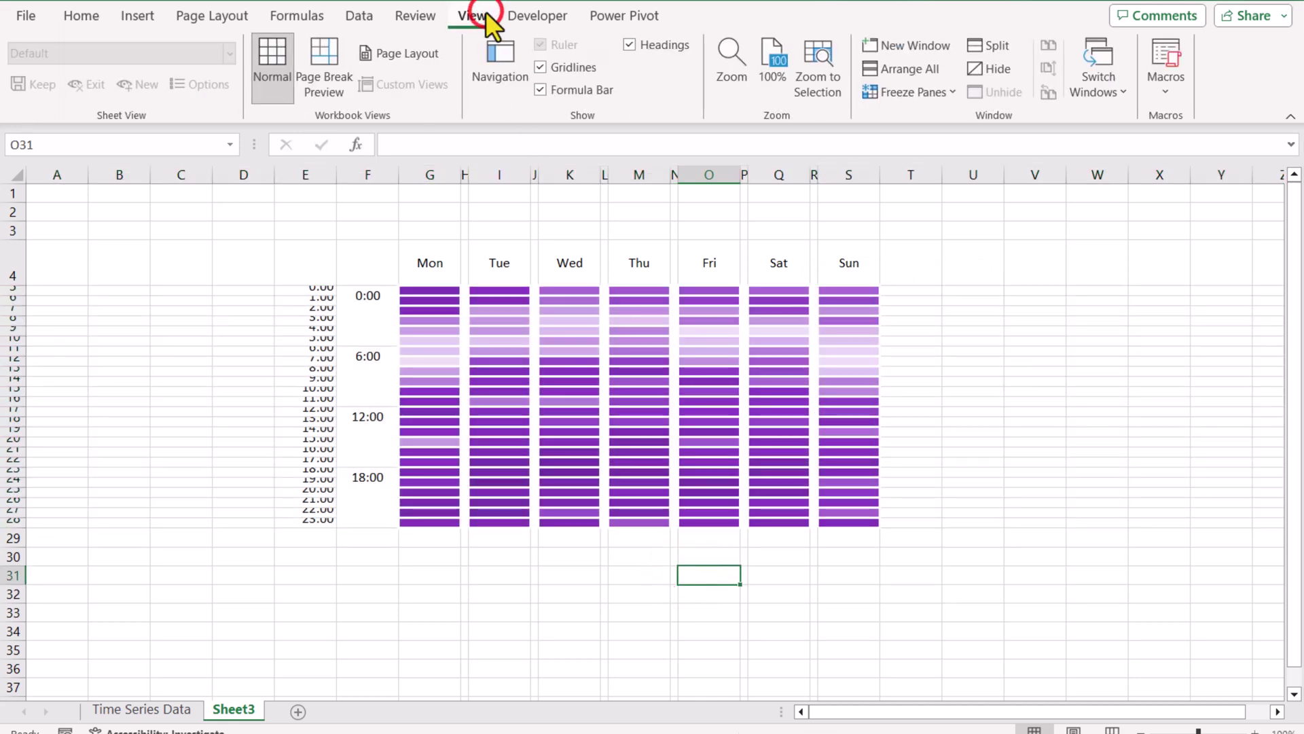
click(564, 66)
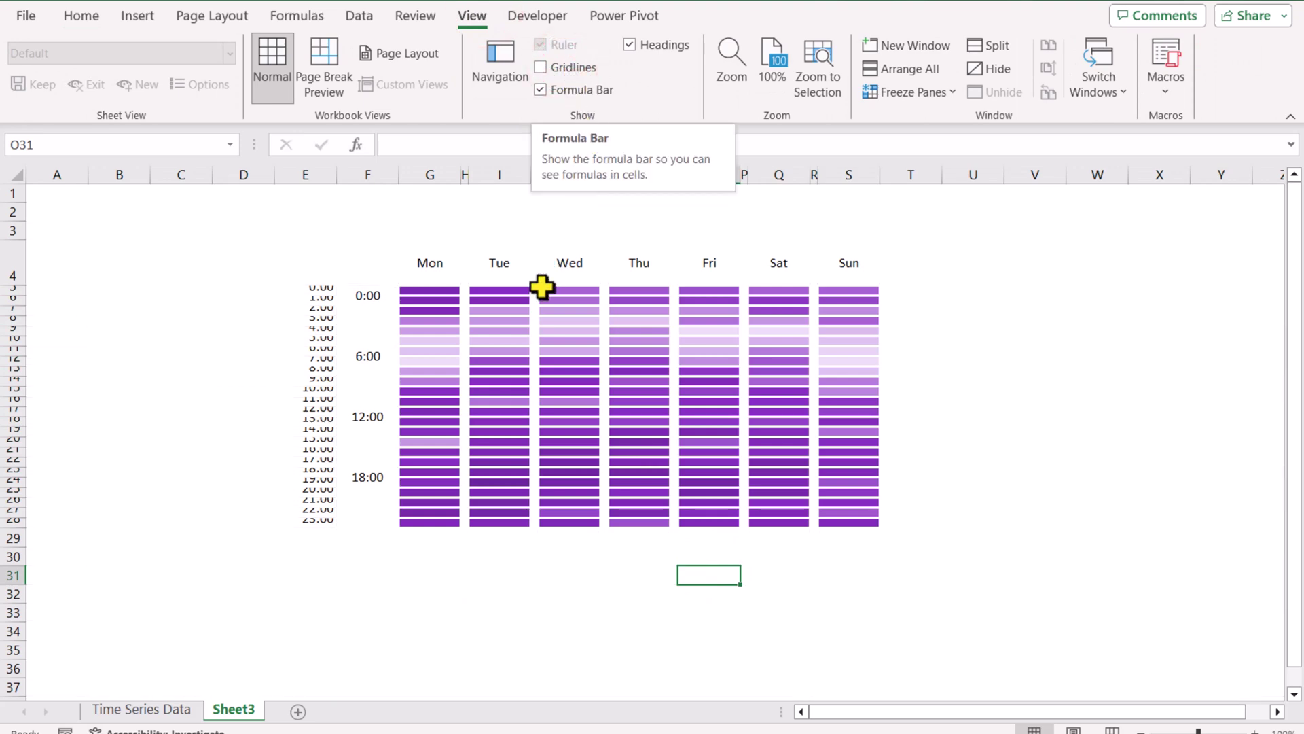
Step: Hide the helper hour labels in column E by setting their font color to white
click(314, 176)
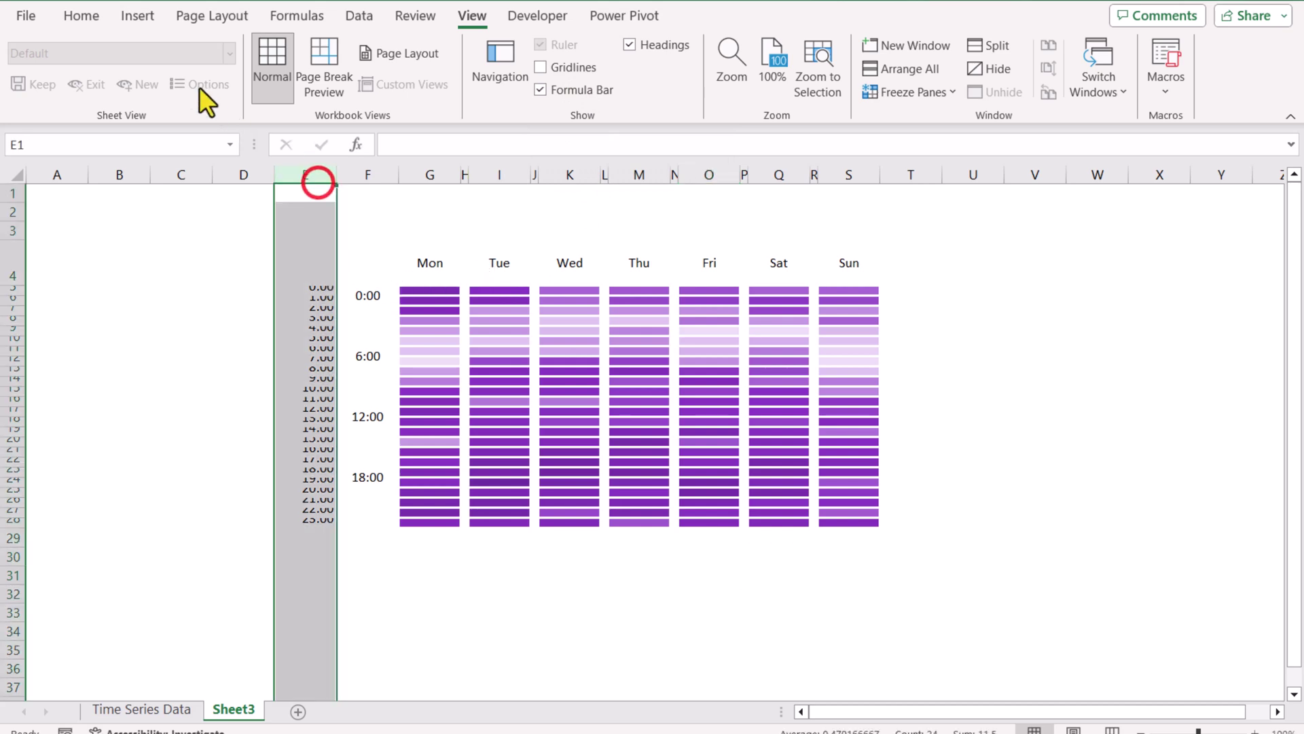
click(91, 22)
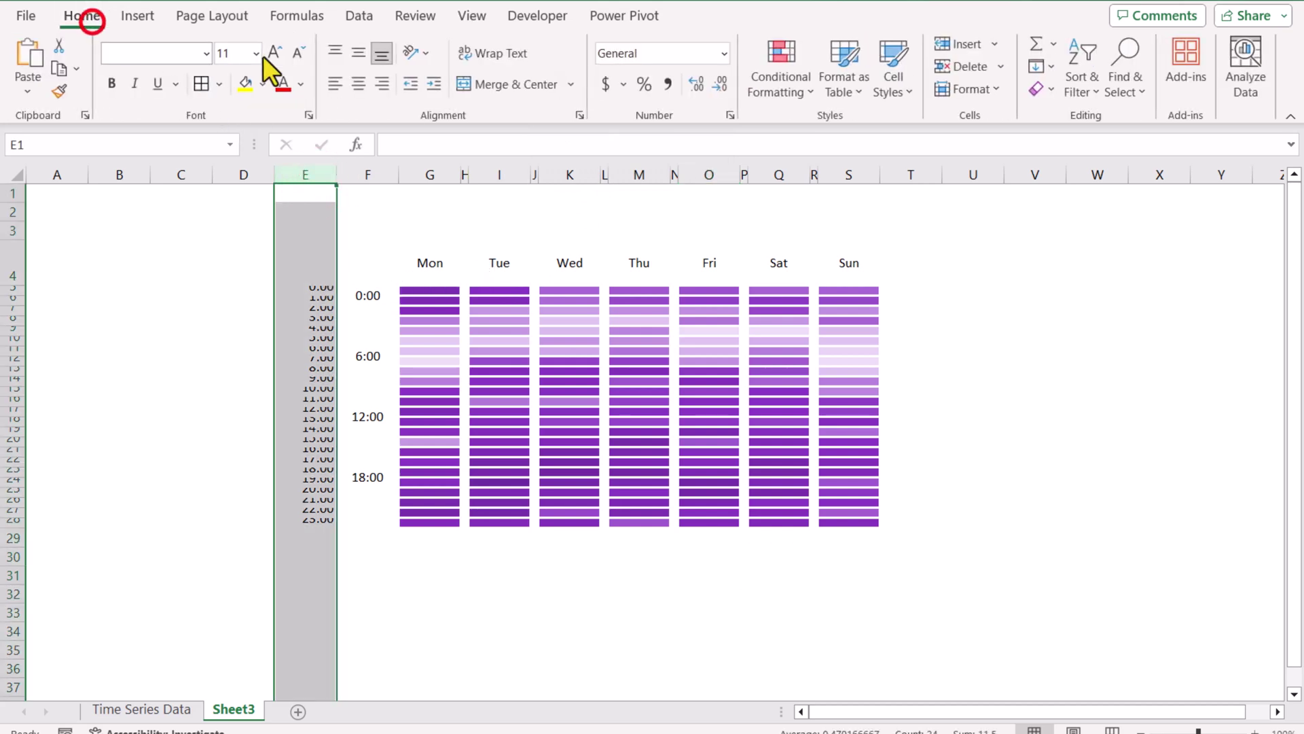
click(301, 83)
click(281, 163)
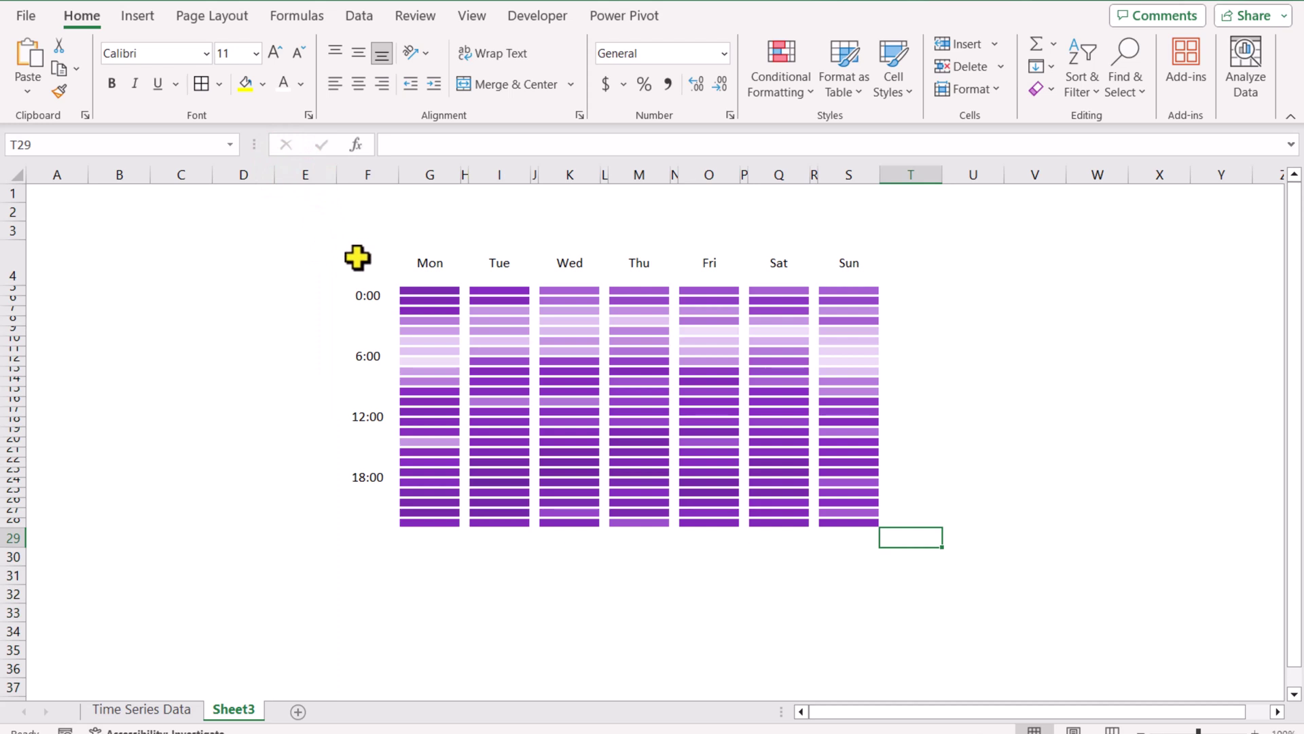
Step: Copy the heatmap range F4:T29 and paste it as a linked picture at E6 on the Time Series Data sheet
mouse_move(358, 253)
mouse_down()
mouse_move(437, 326)
mouse_move(768, 483)
mouse_move(894, 524)
mouse_move(896, 536)
mouse_up()
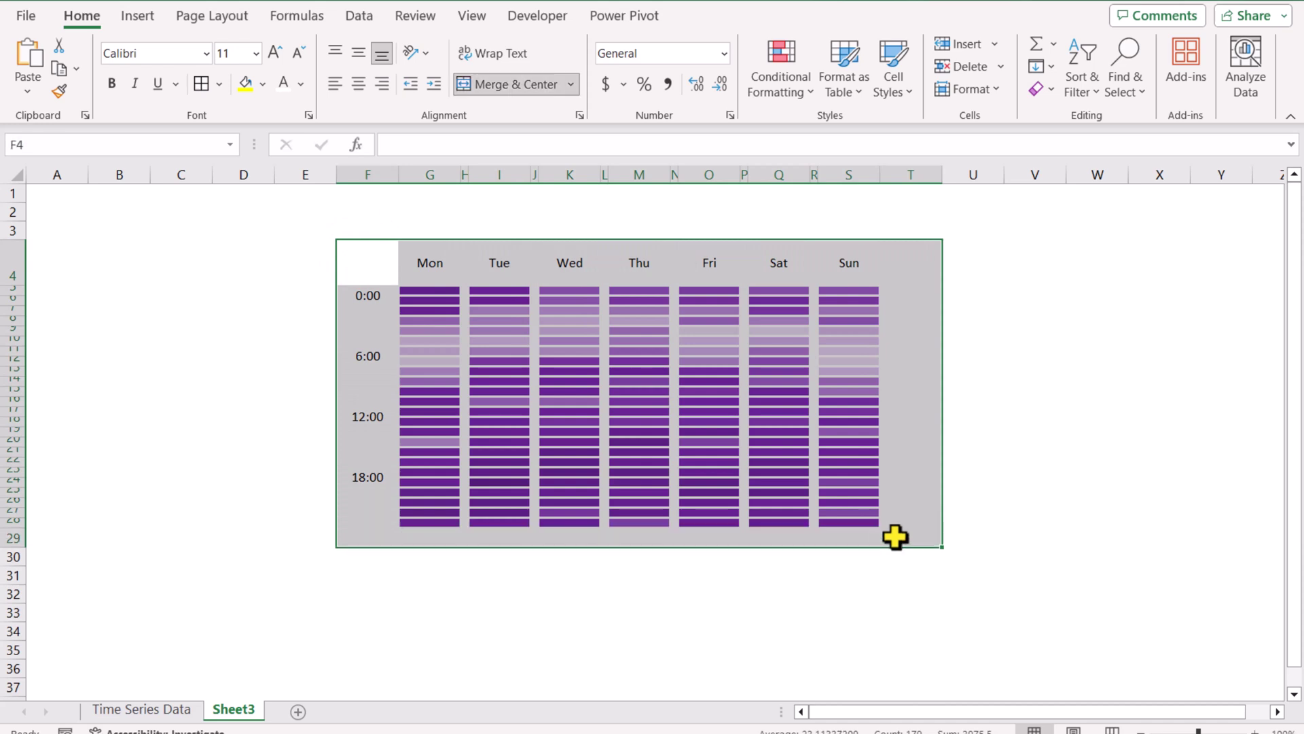
key(ctrl+c)
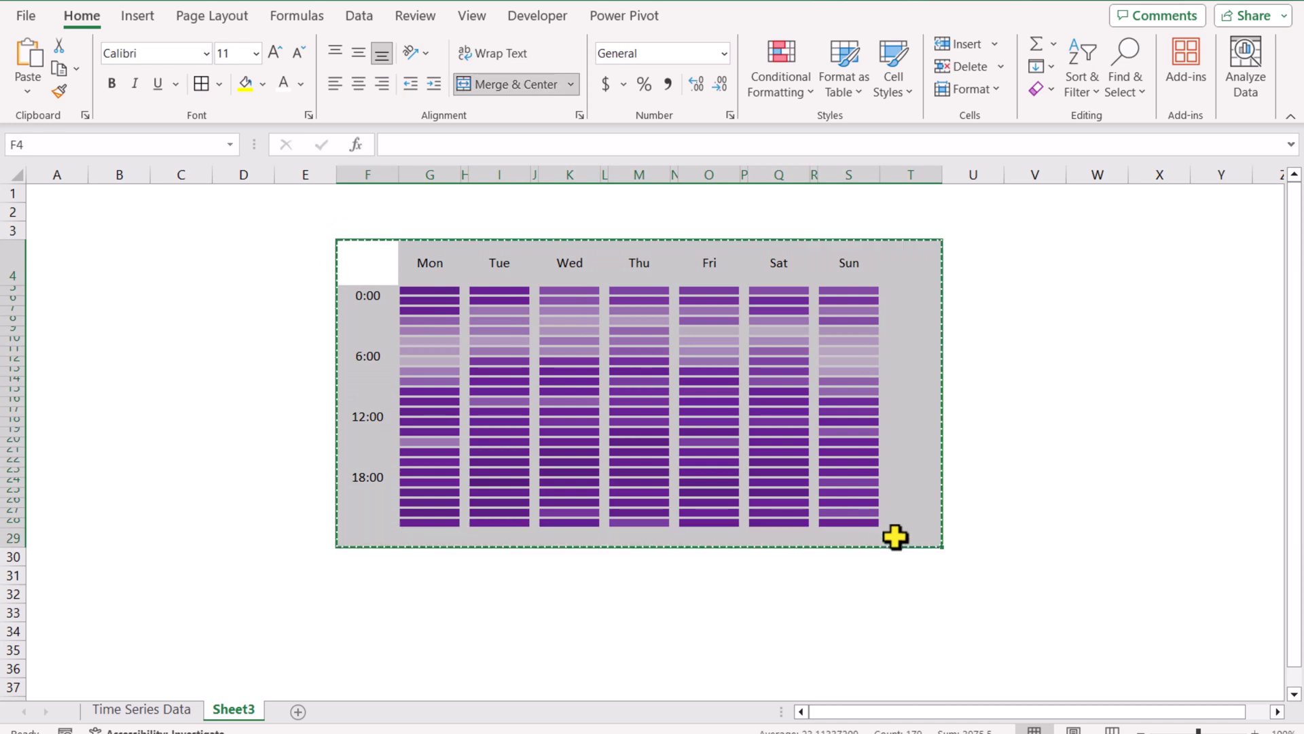
click(180, 710)
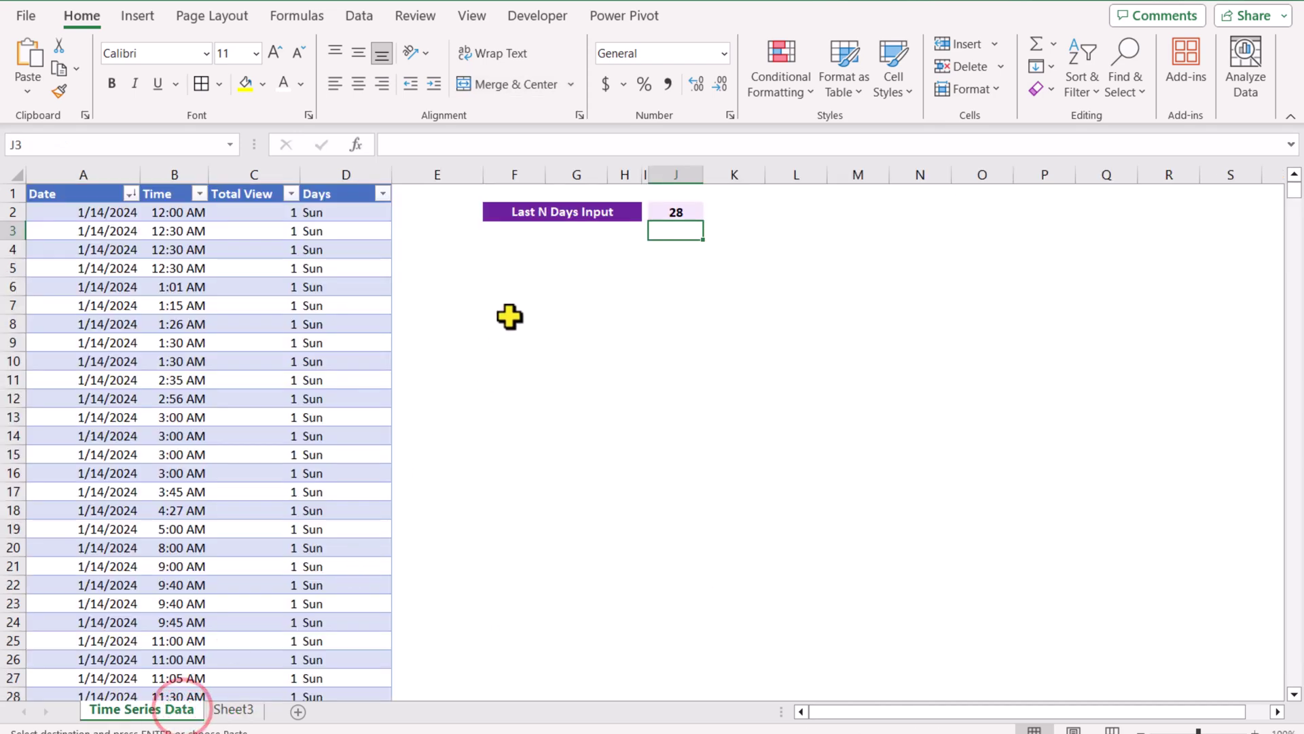
right_click(481, 285)
mouse_move(680, 288)
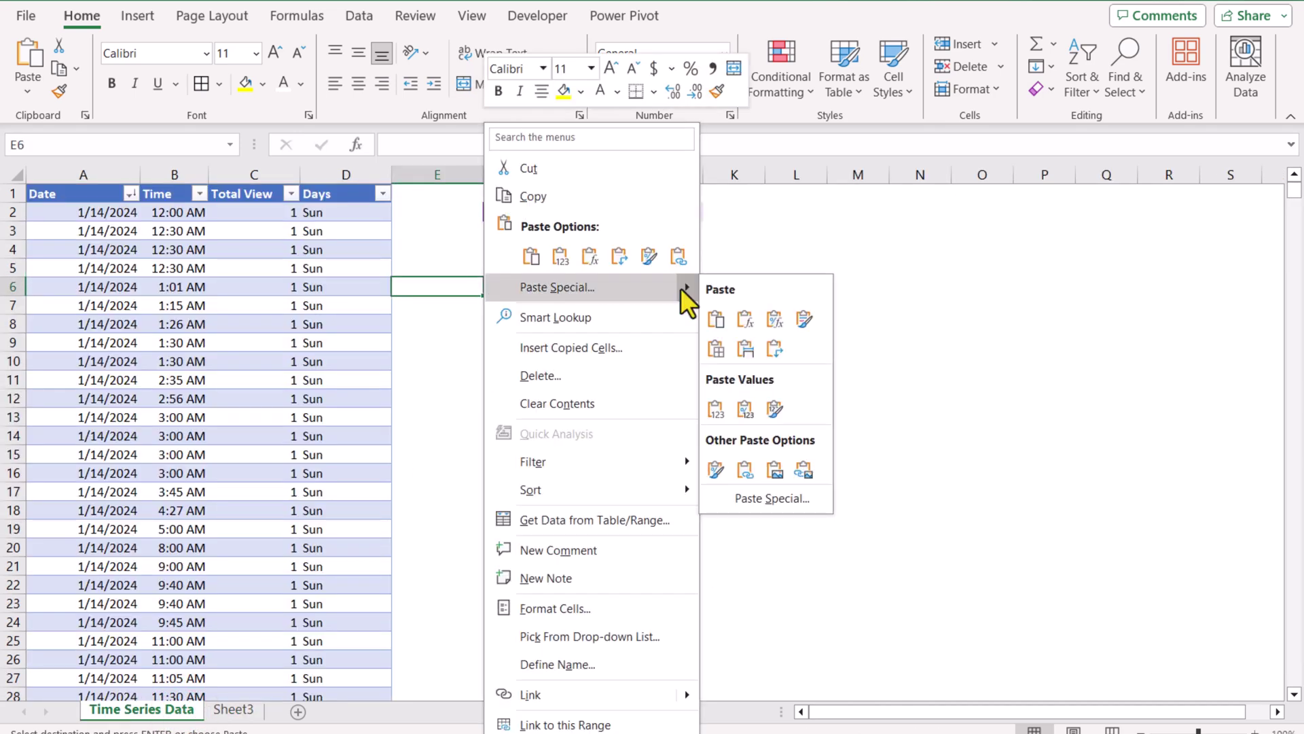
click(799, 470)
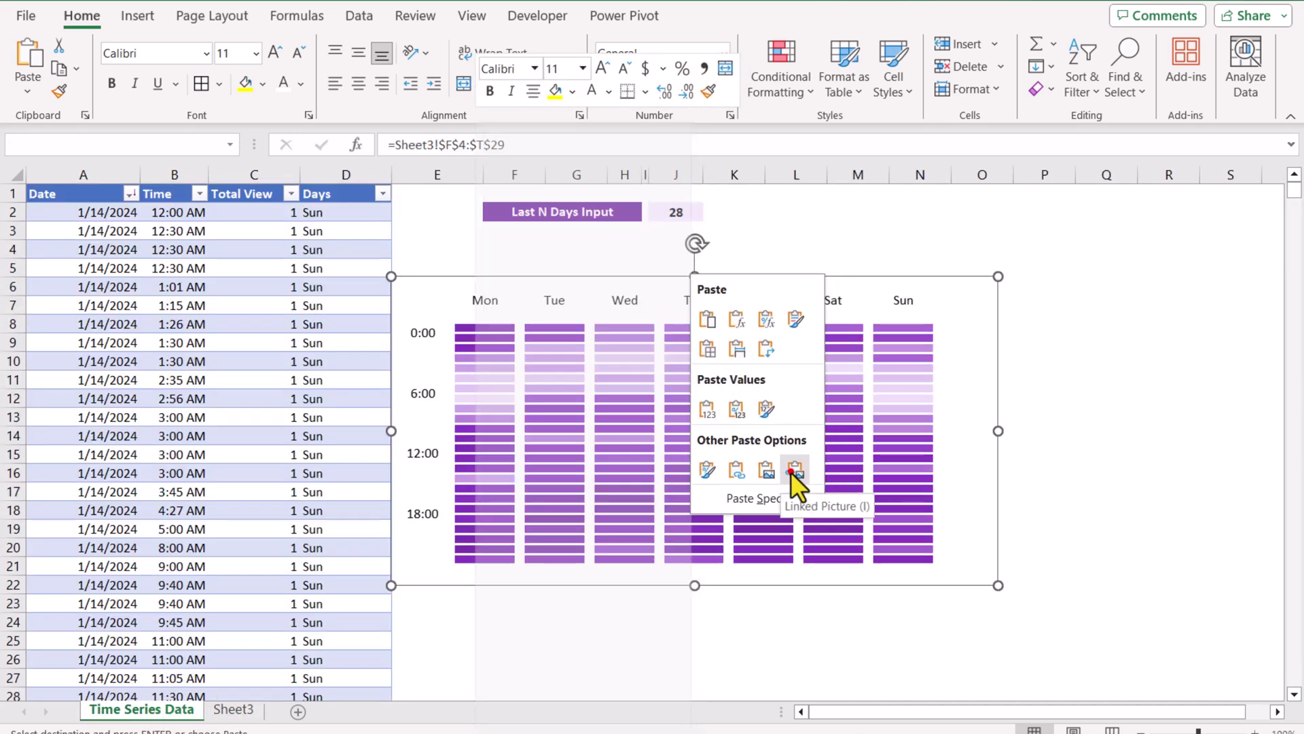
Step: Place the copied heatmap as a linked picture and move it slightly so it sits beneath the Last N Days Input cells
click(800, 470)
drag(666, 398, 707, 394)
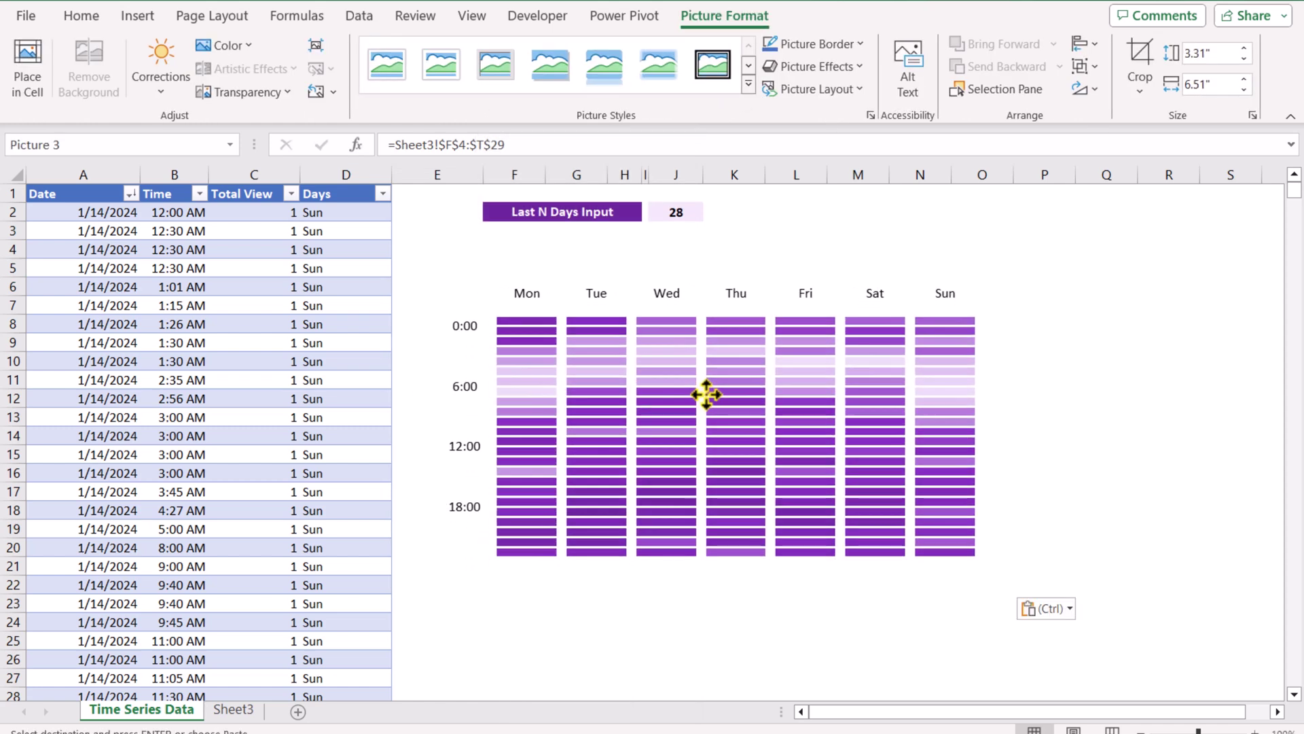
Step: Set the Last N Days Input value in J2 to 7
click(690, 211)
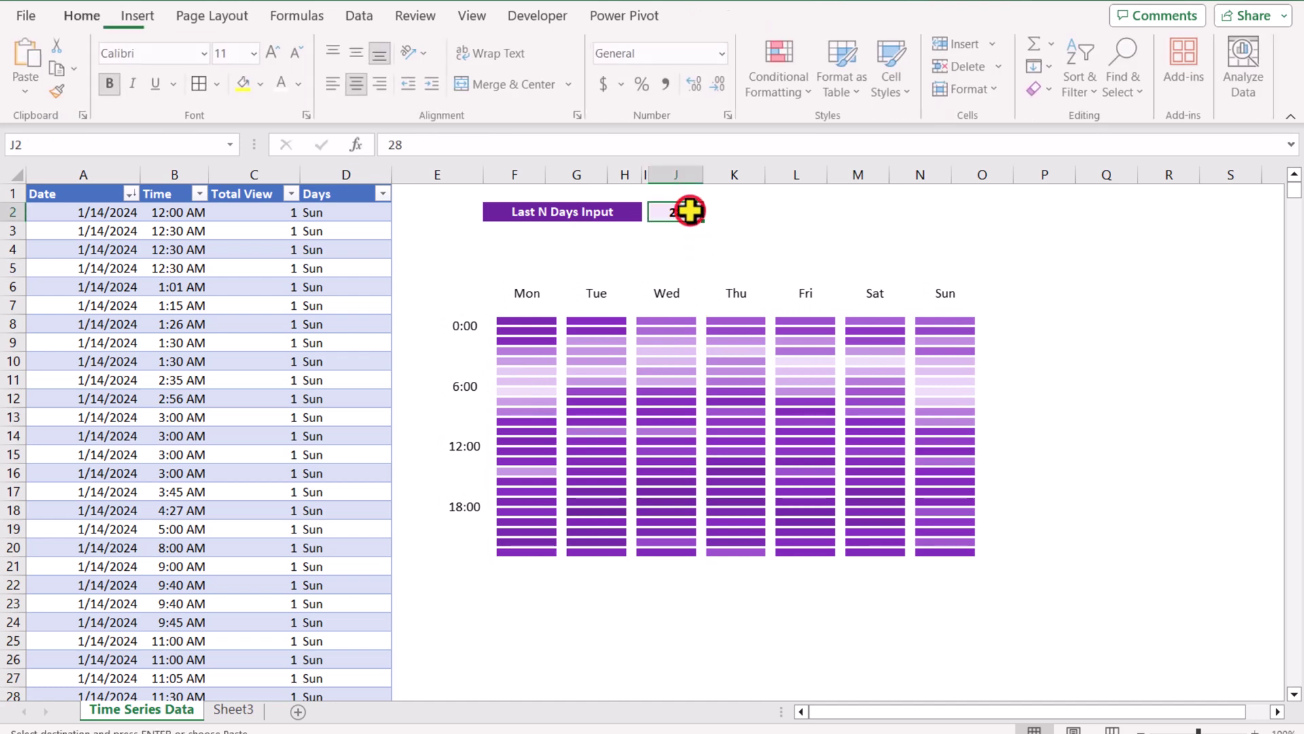
text(7)
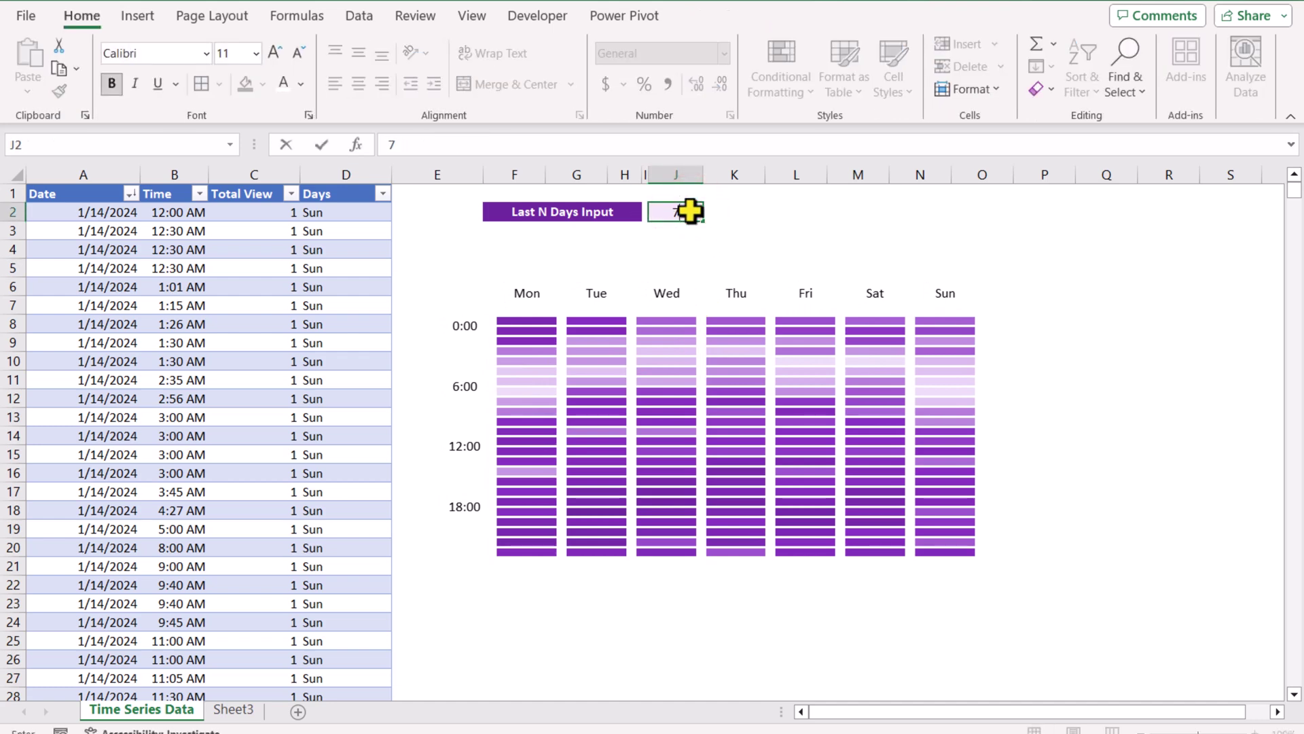
key(Return)
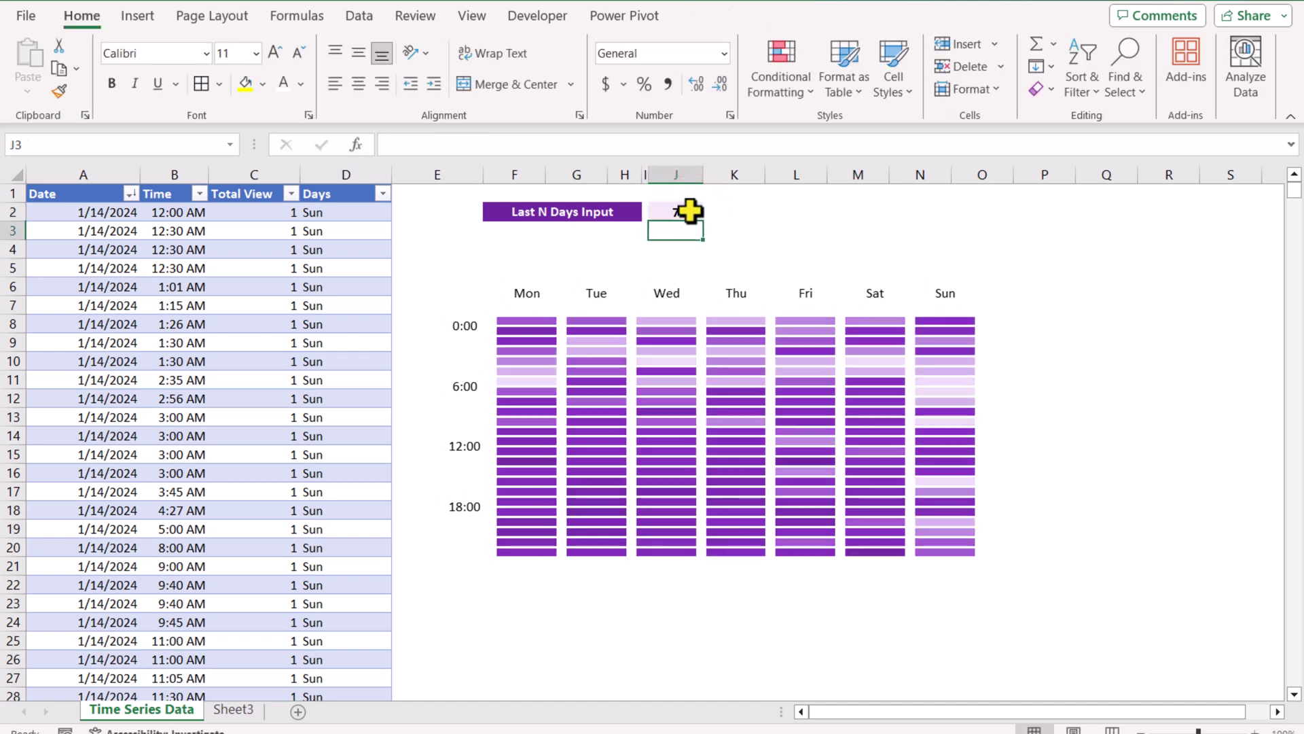
Step: Hide the heatmap source sheet, Sheet3
right_click(247, 712)
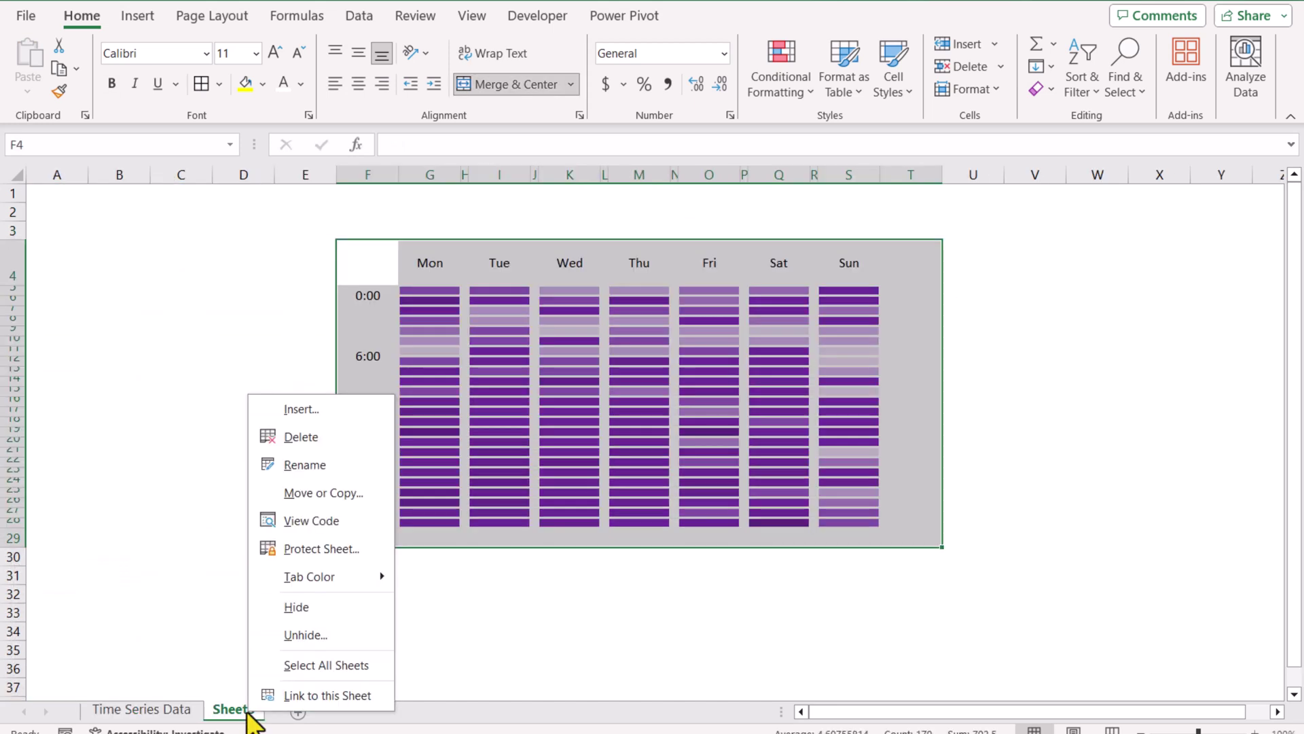
click(296, 607)
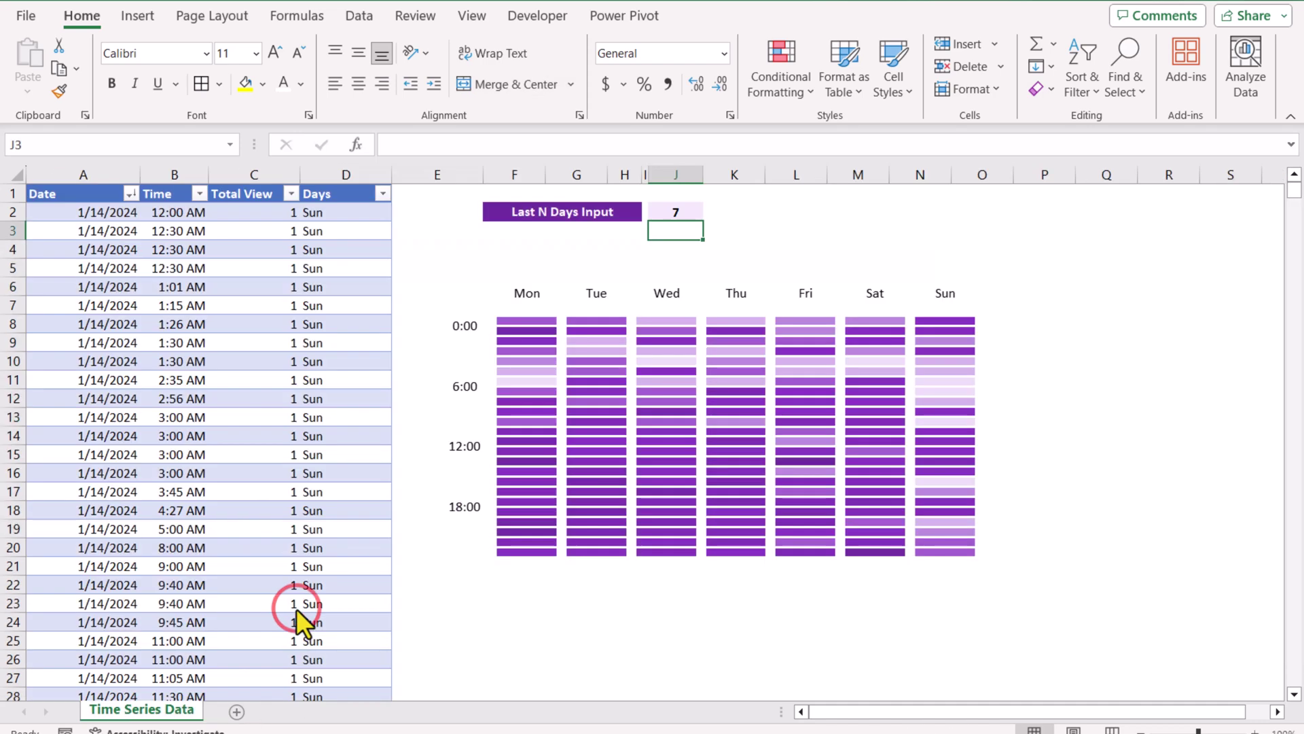